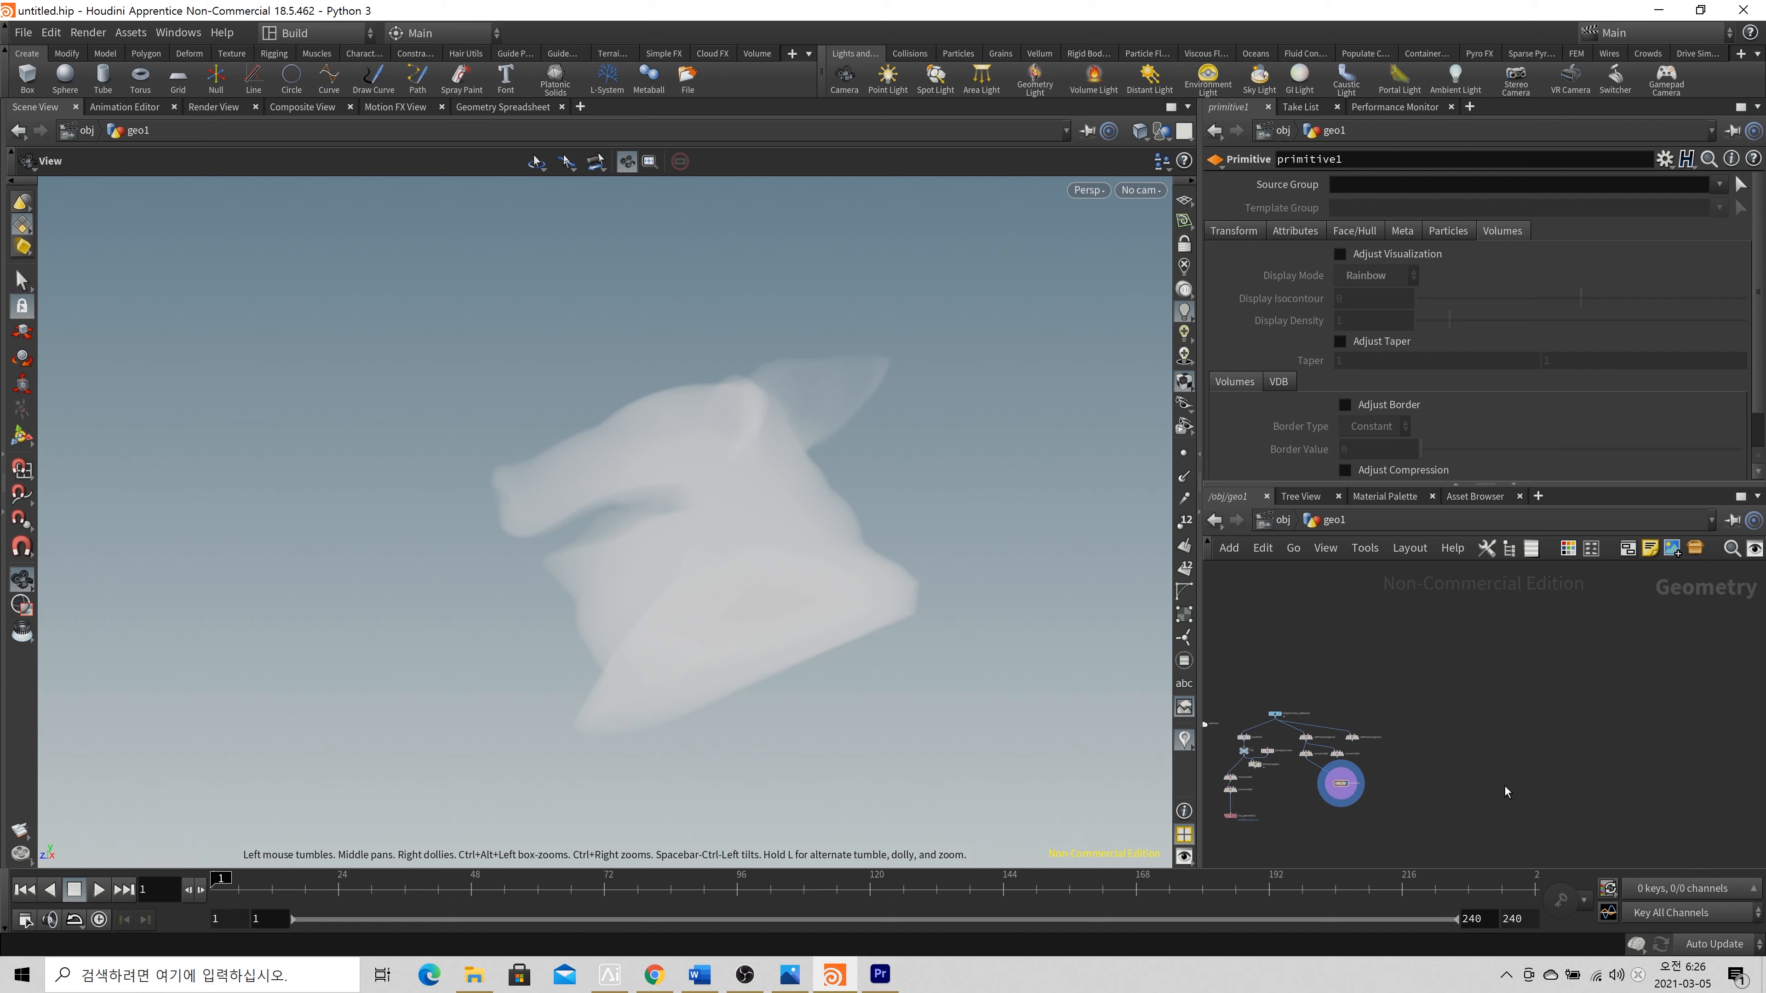
Examine the node information of the existing volume1 node in the geo1 network
scroll(1481, 776, up, 3)
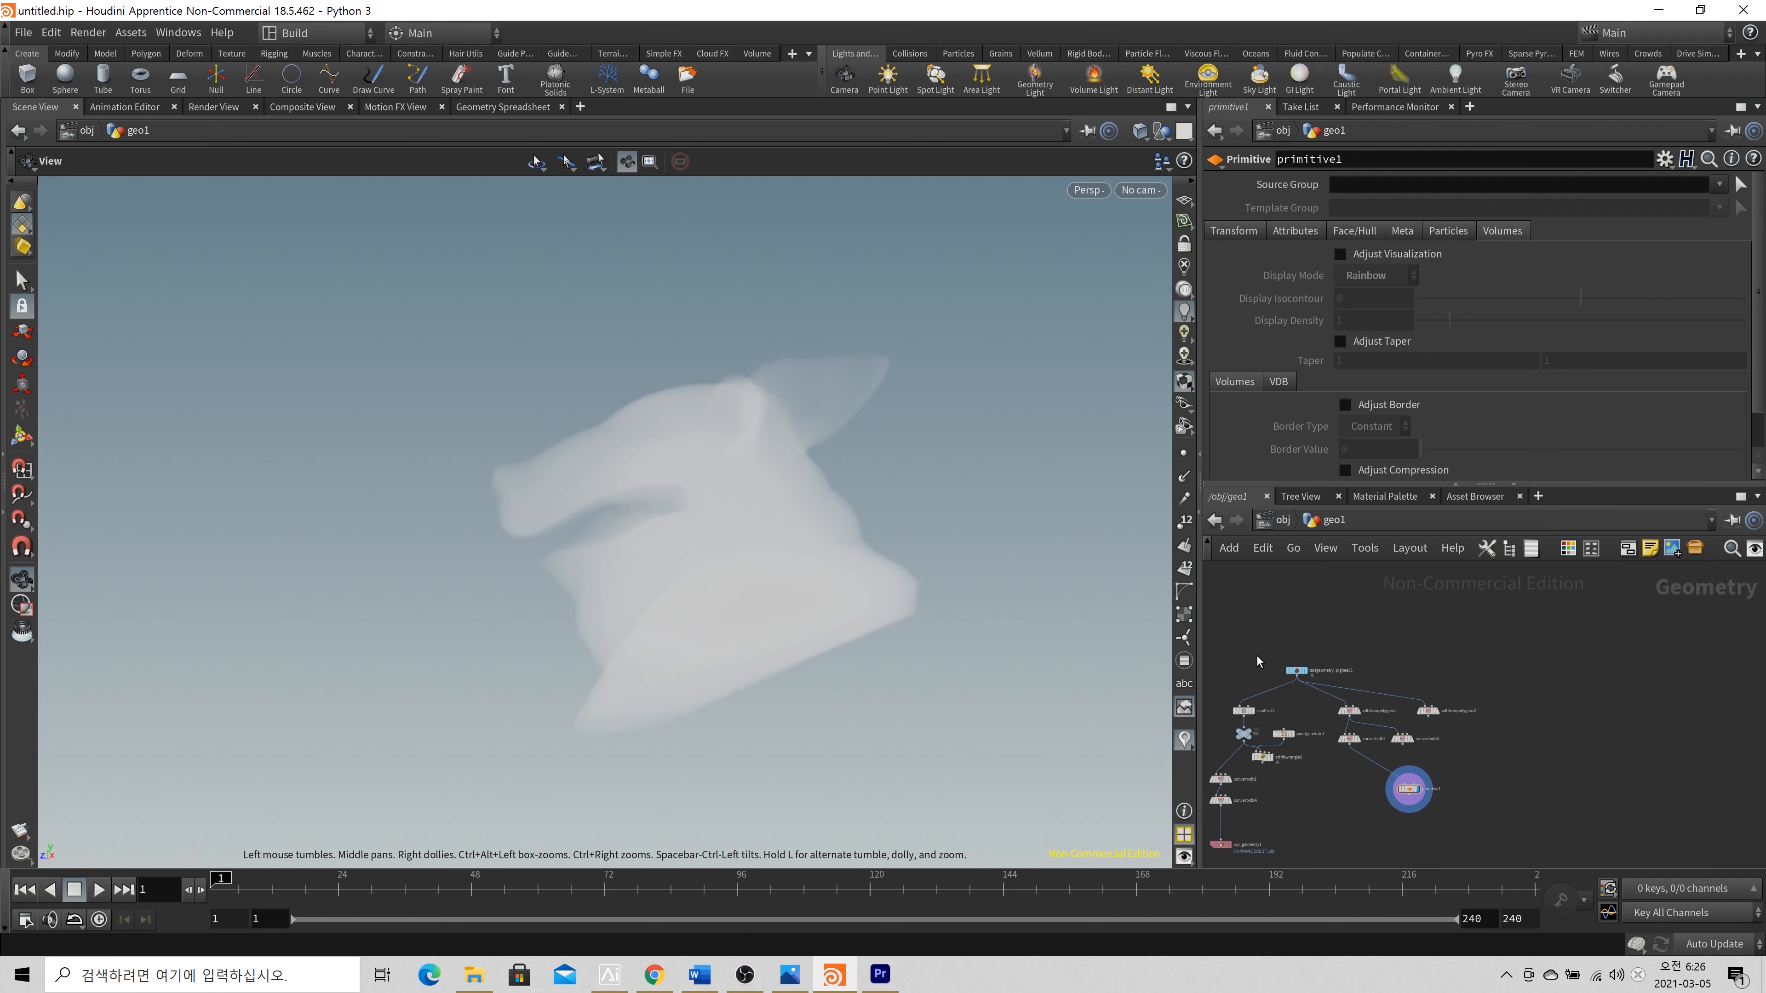
click(1296, 670)
middle_drag(1309, 667, 1514, 721)
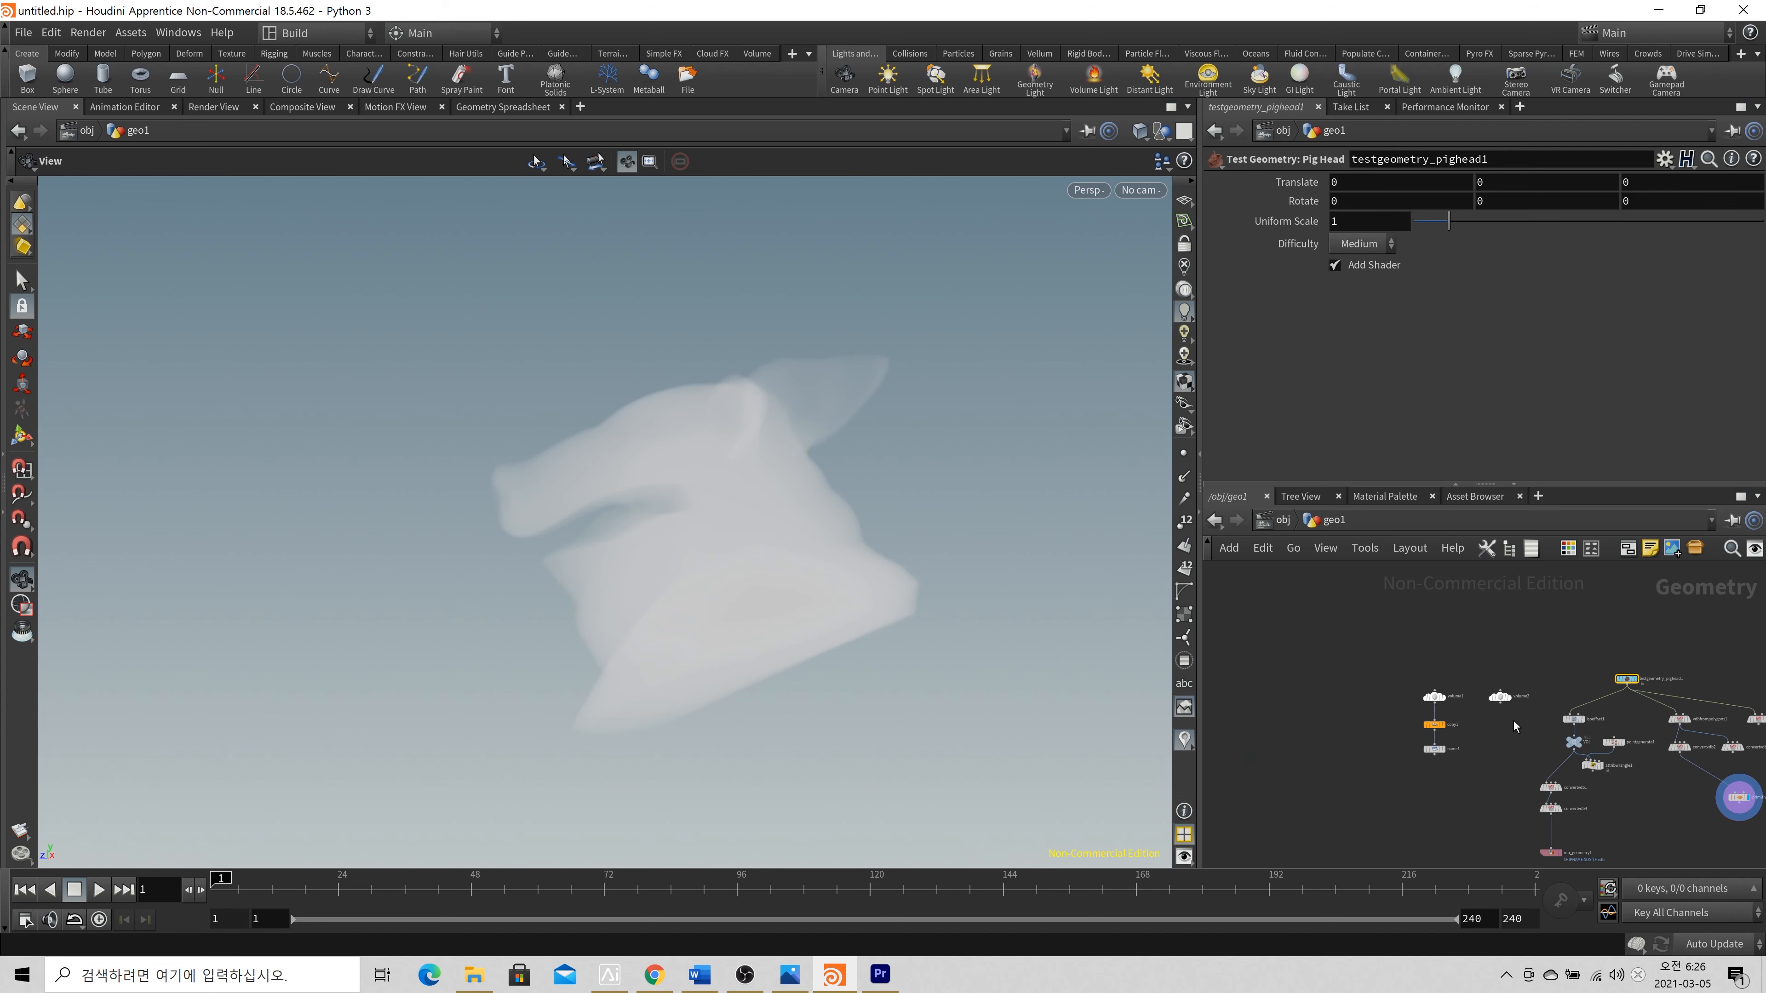
scroll(1476, 712, up, 2)
click(1406, 687)
middle_click(1406, 689)
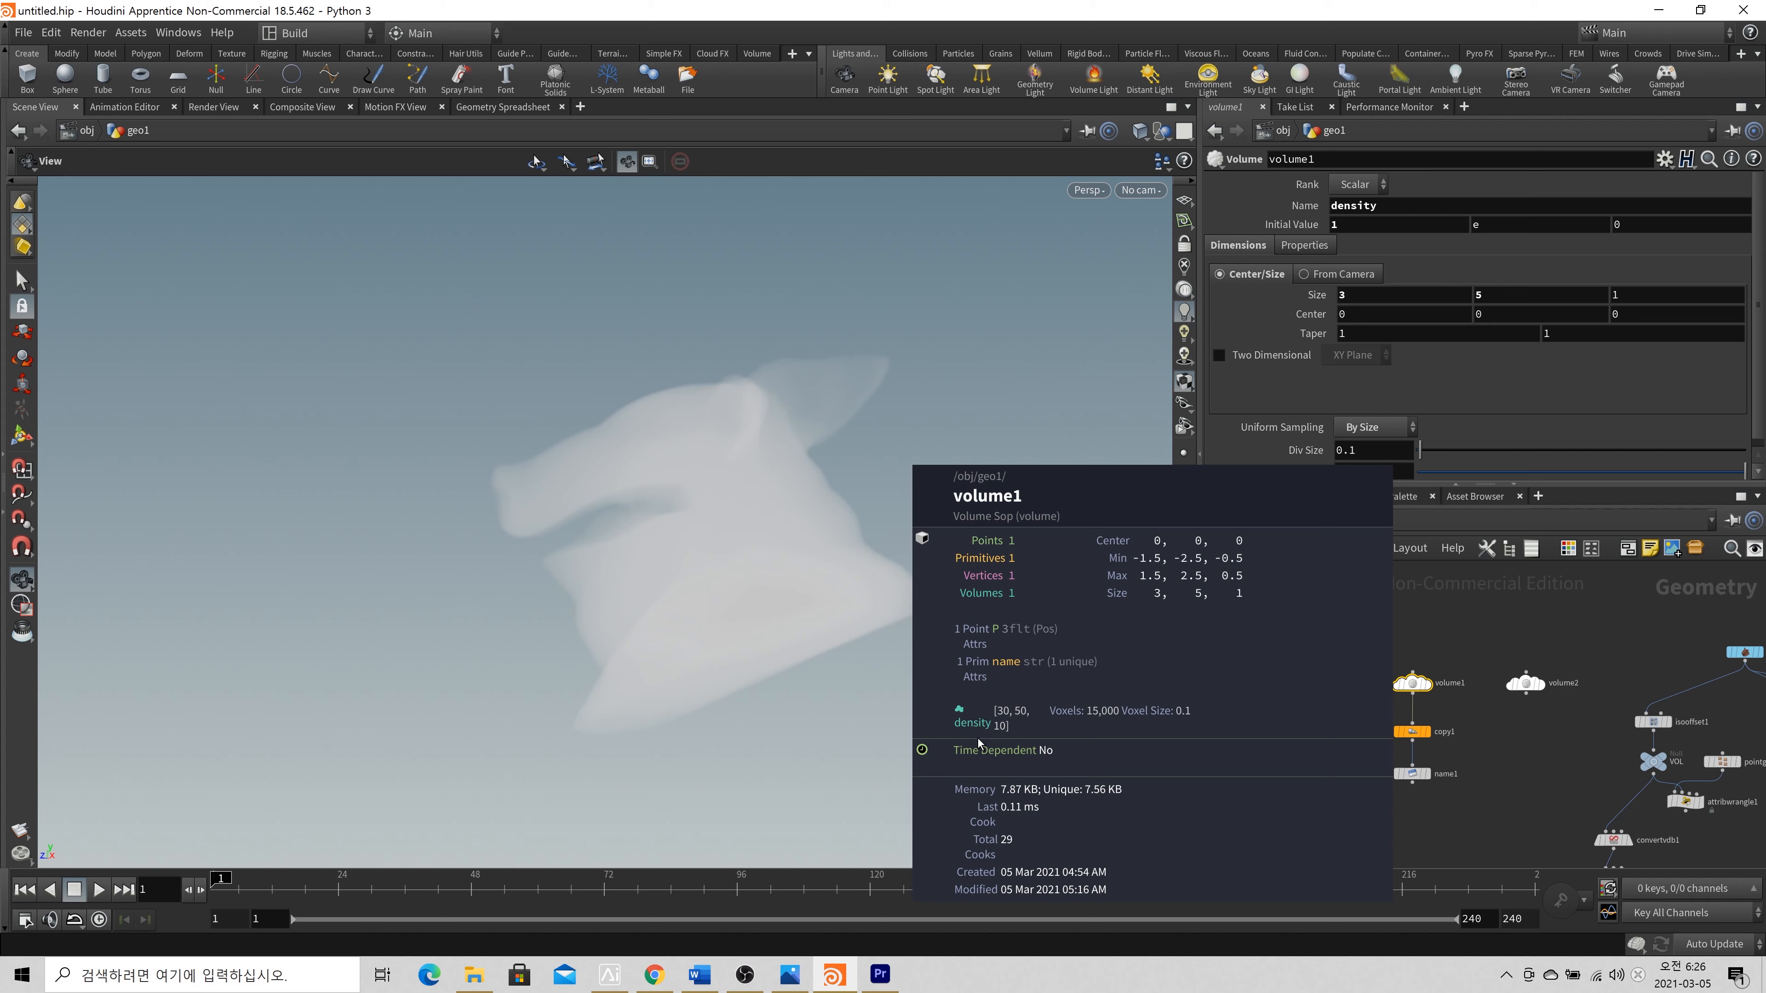
scroll(1285, 804, down, 3)
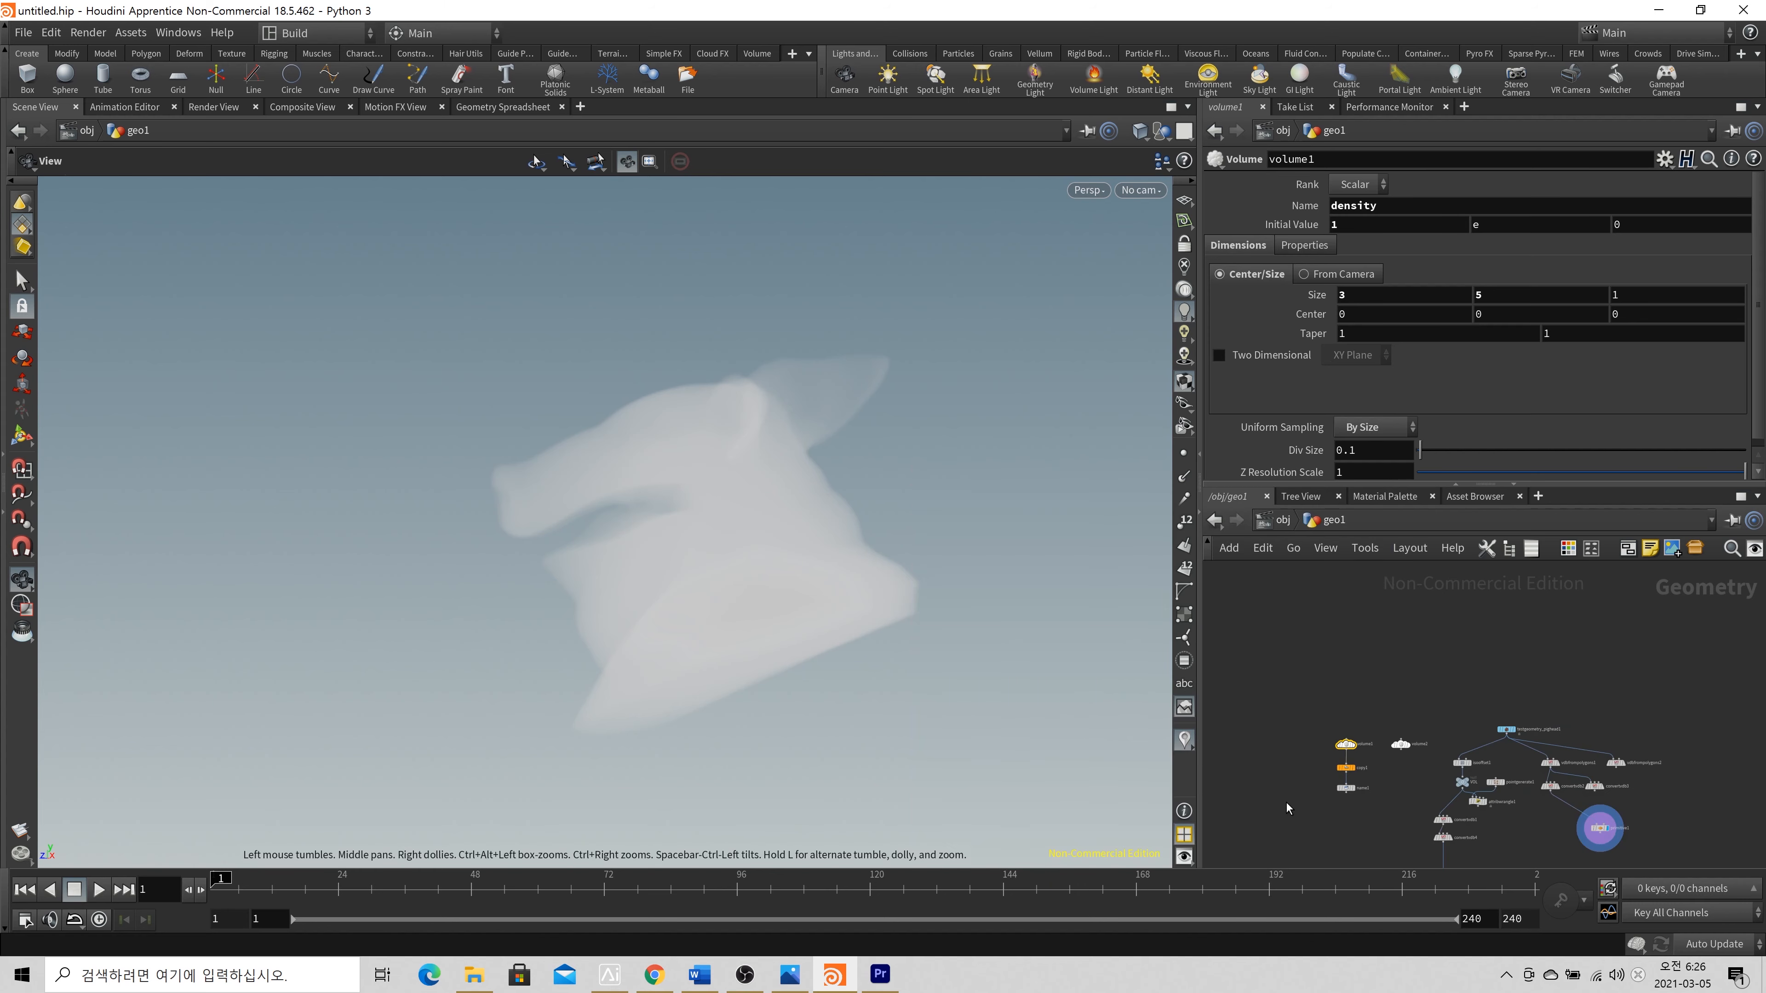
Add a new Volume node in an empty area of the geo1 network and display it
scroll(1285, 804, up, 2)
key(Tab)
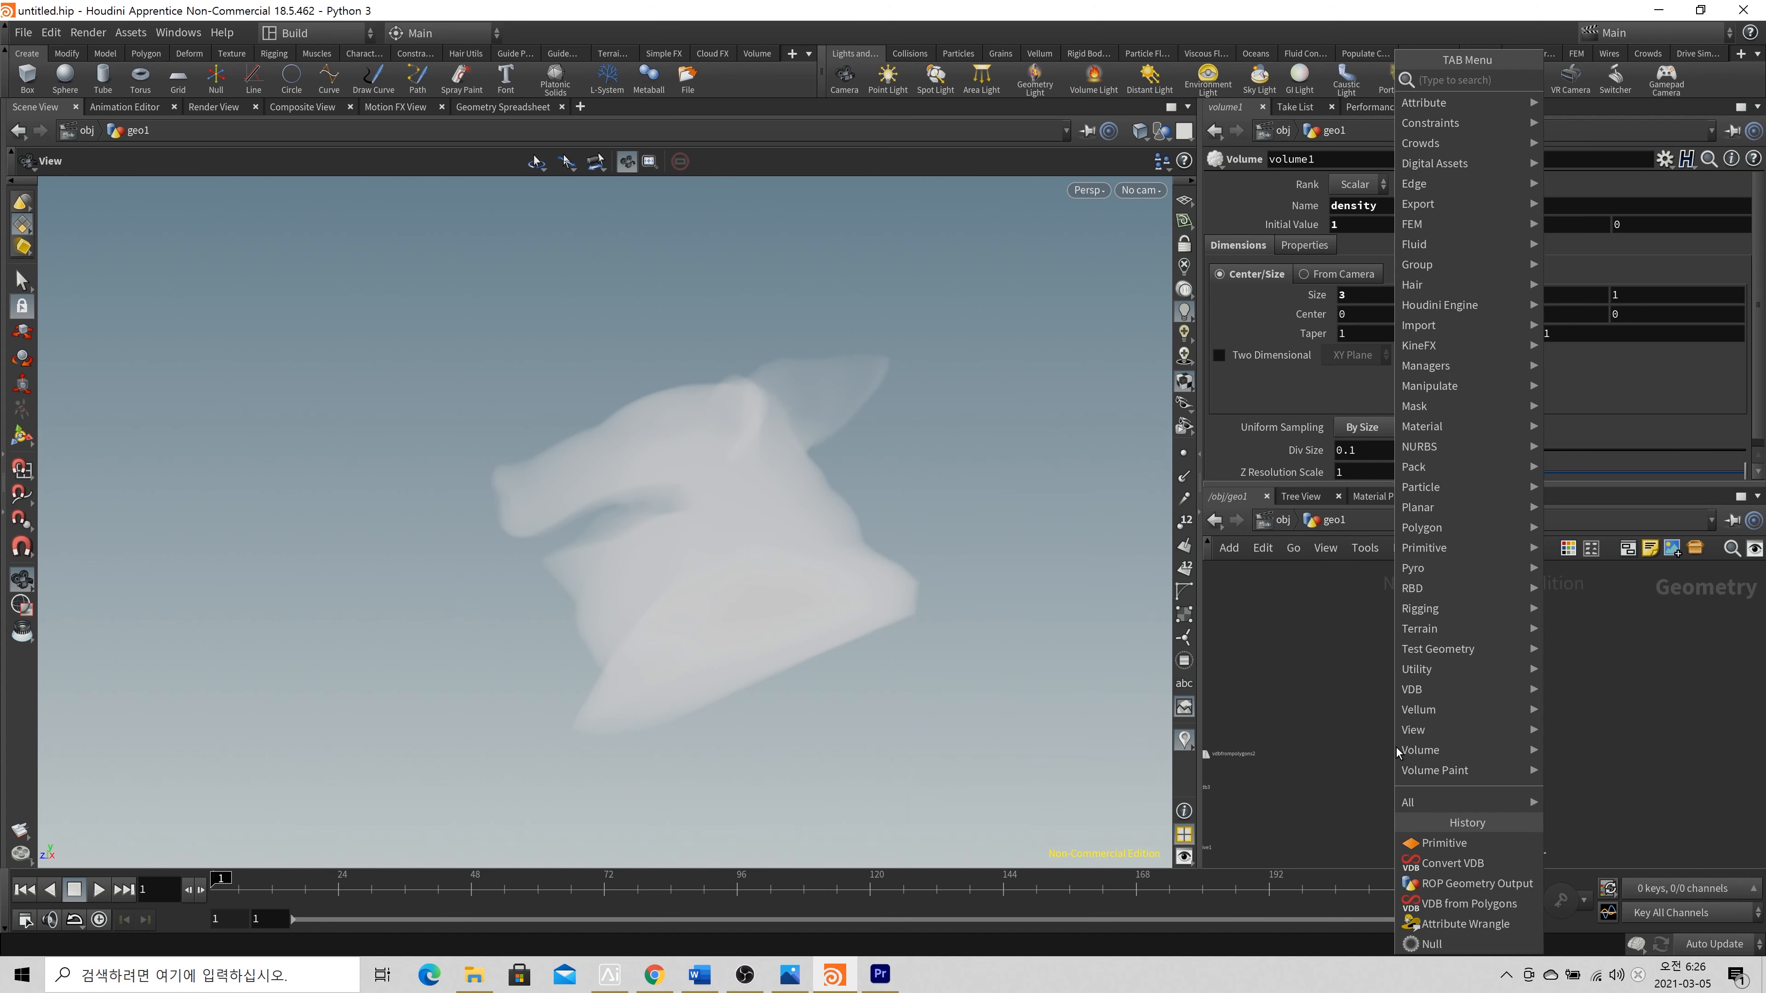
key(Escape)
key(Tab)
text(volum)
key(Return)
click(1394, 748)
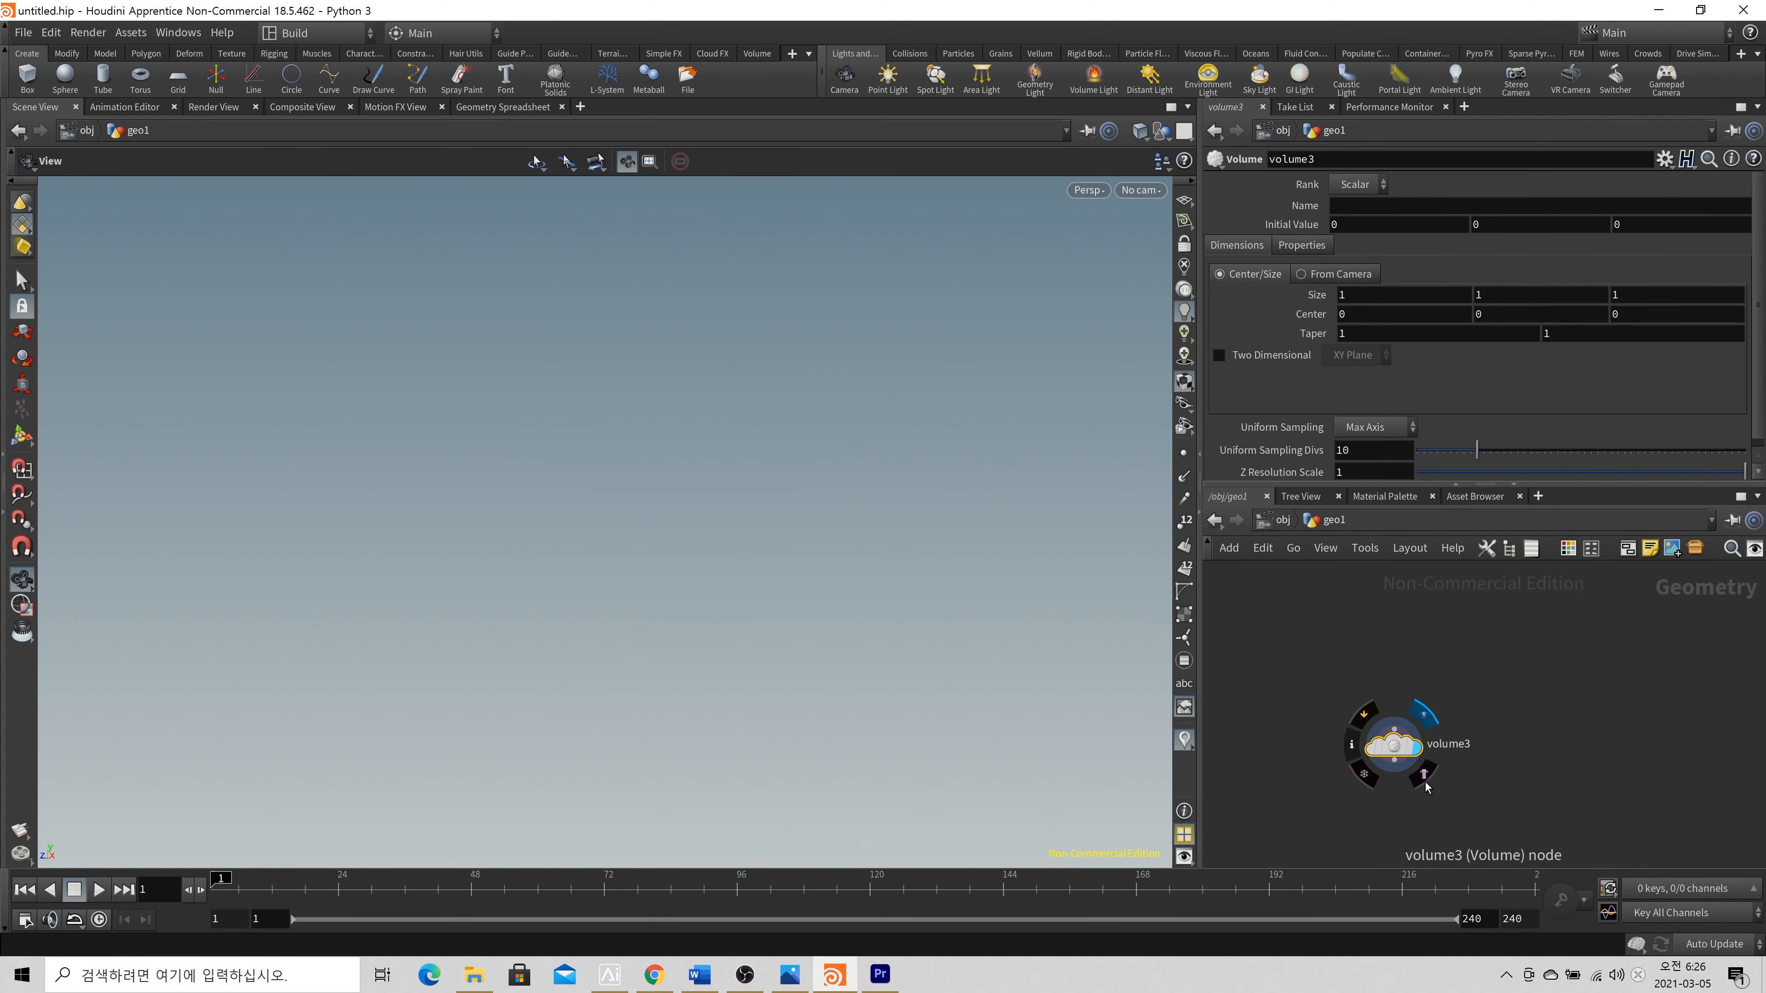
Leave the new volume's name empty and set its initial value to 1, 1, 1
click(1375, 205)
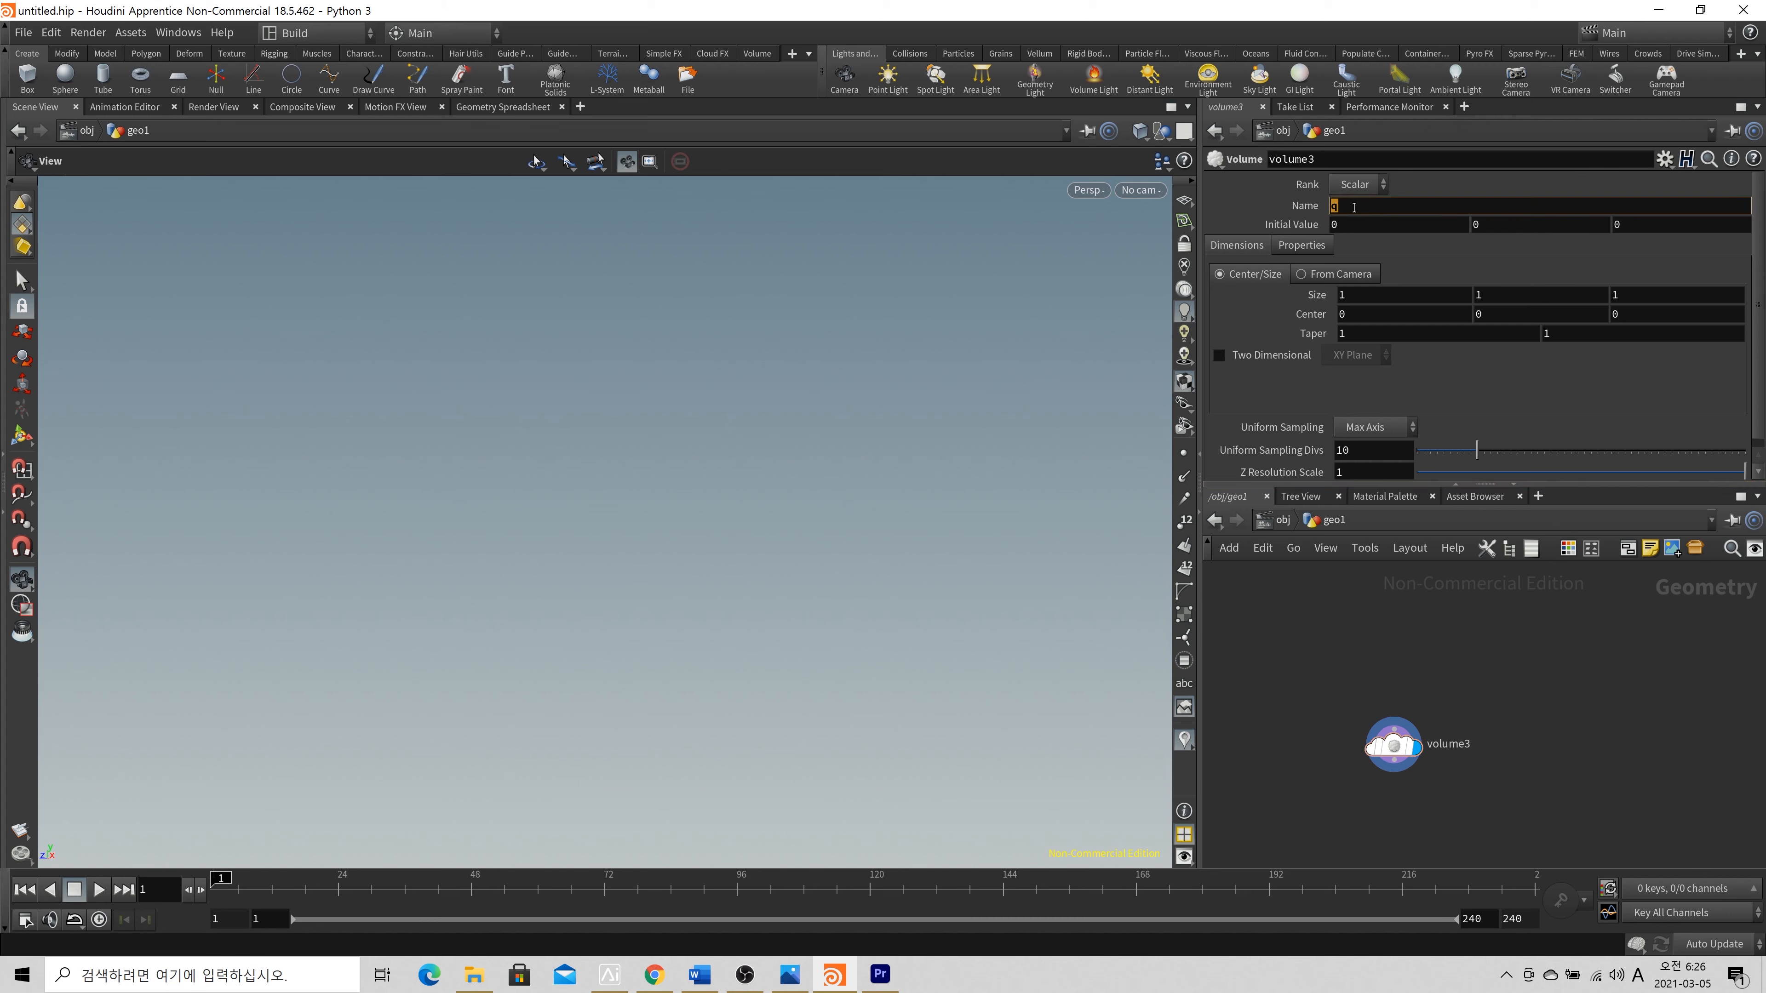
key(BackSpace)
click(1345, 225)
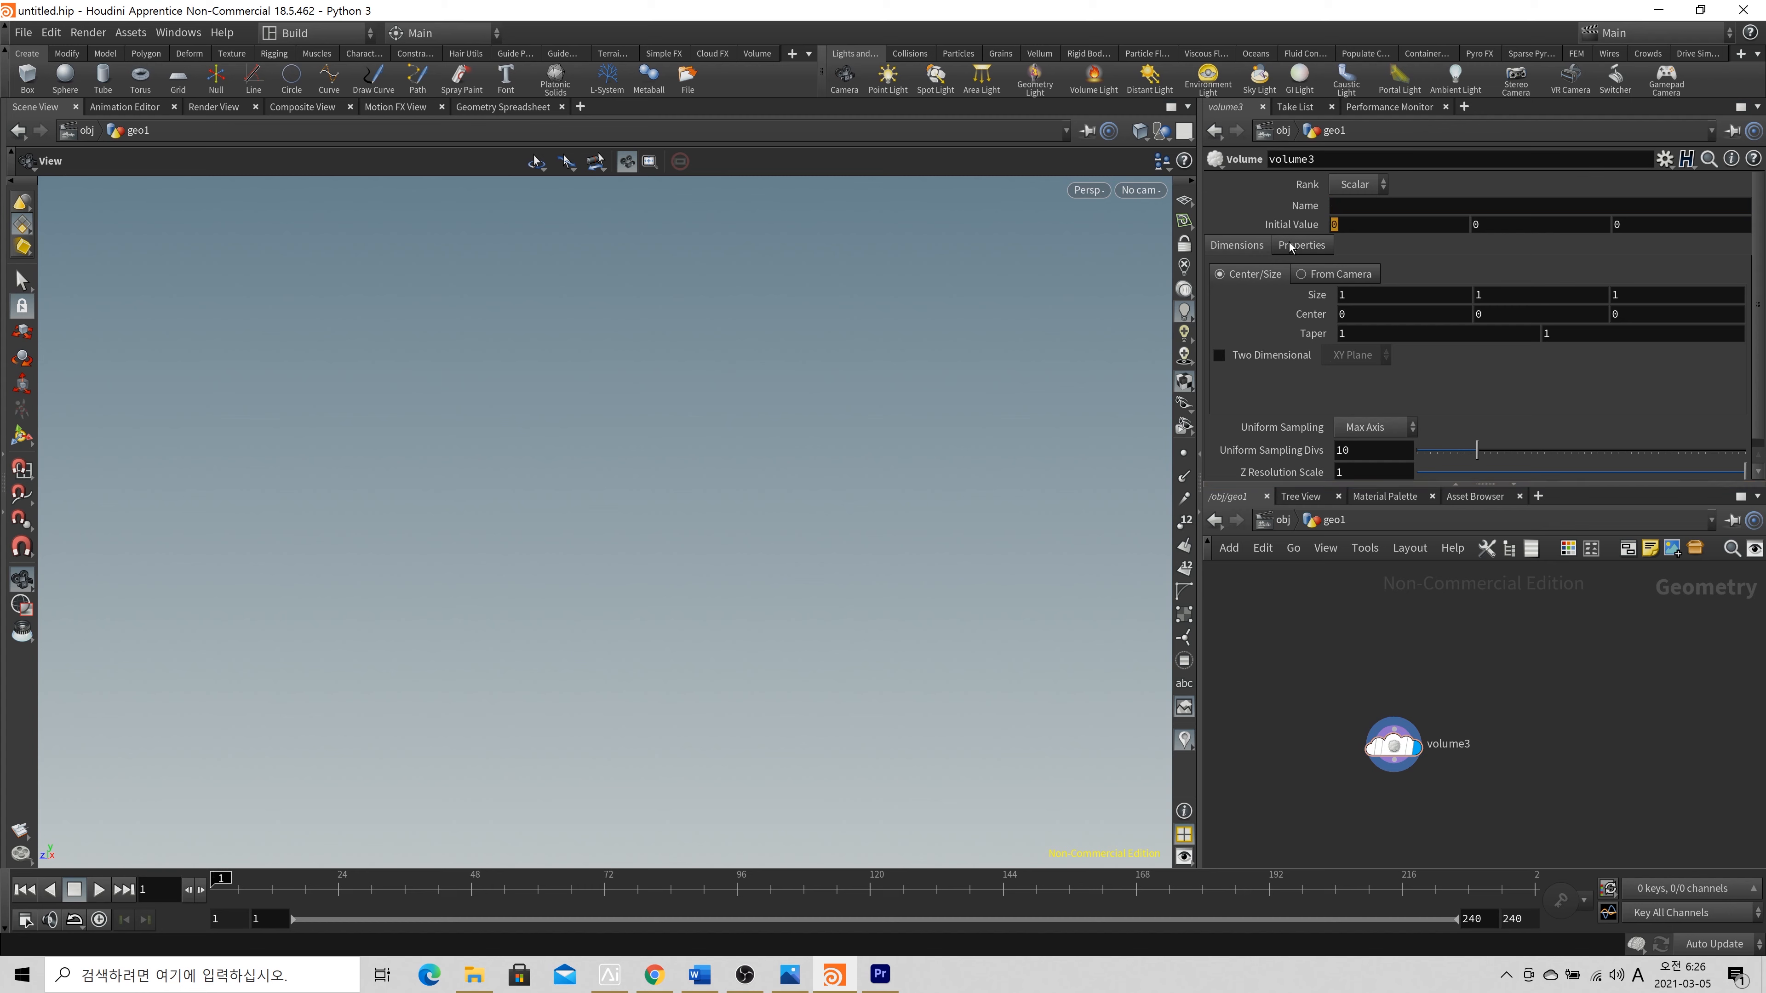
text(1)
key(Tab)
text(1)
key(Tab)
text(1)
key(Tab)
key(h)
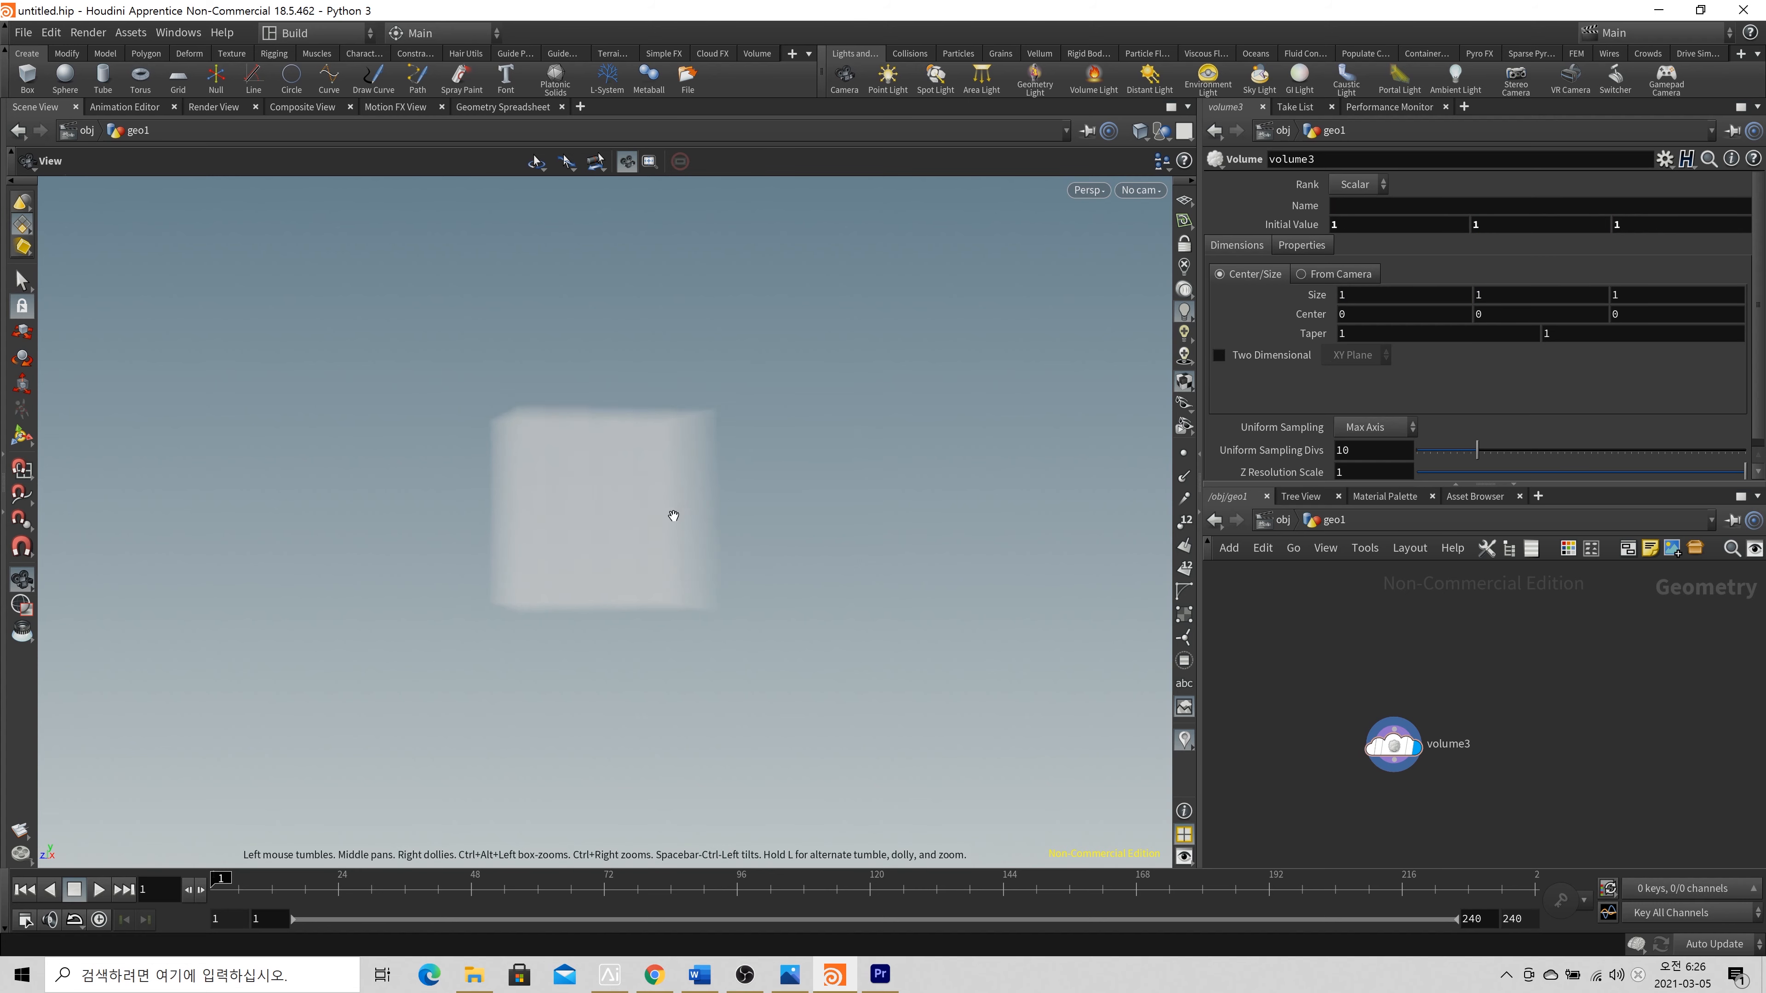
Change the volume3 node's rank to Vector and name the volume vel
click(1355, 184)
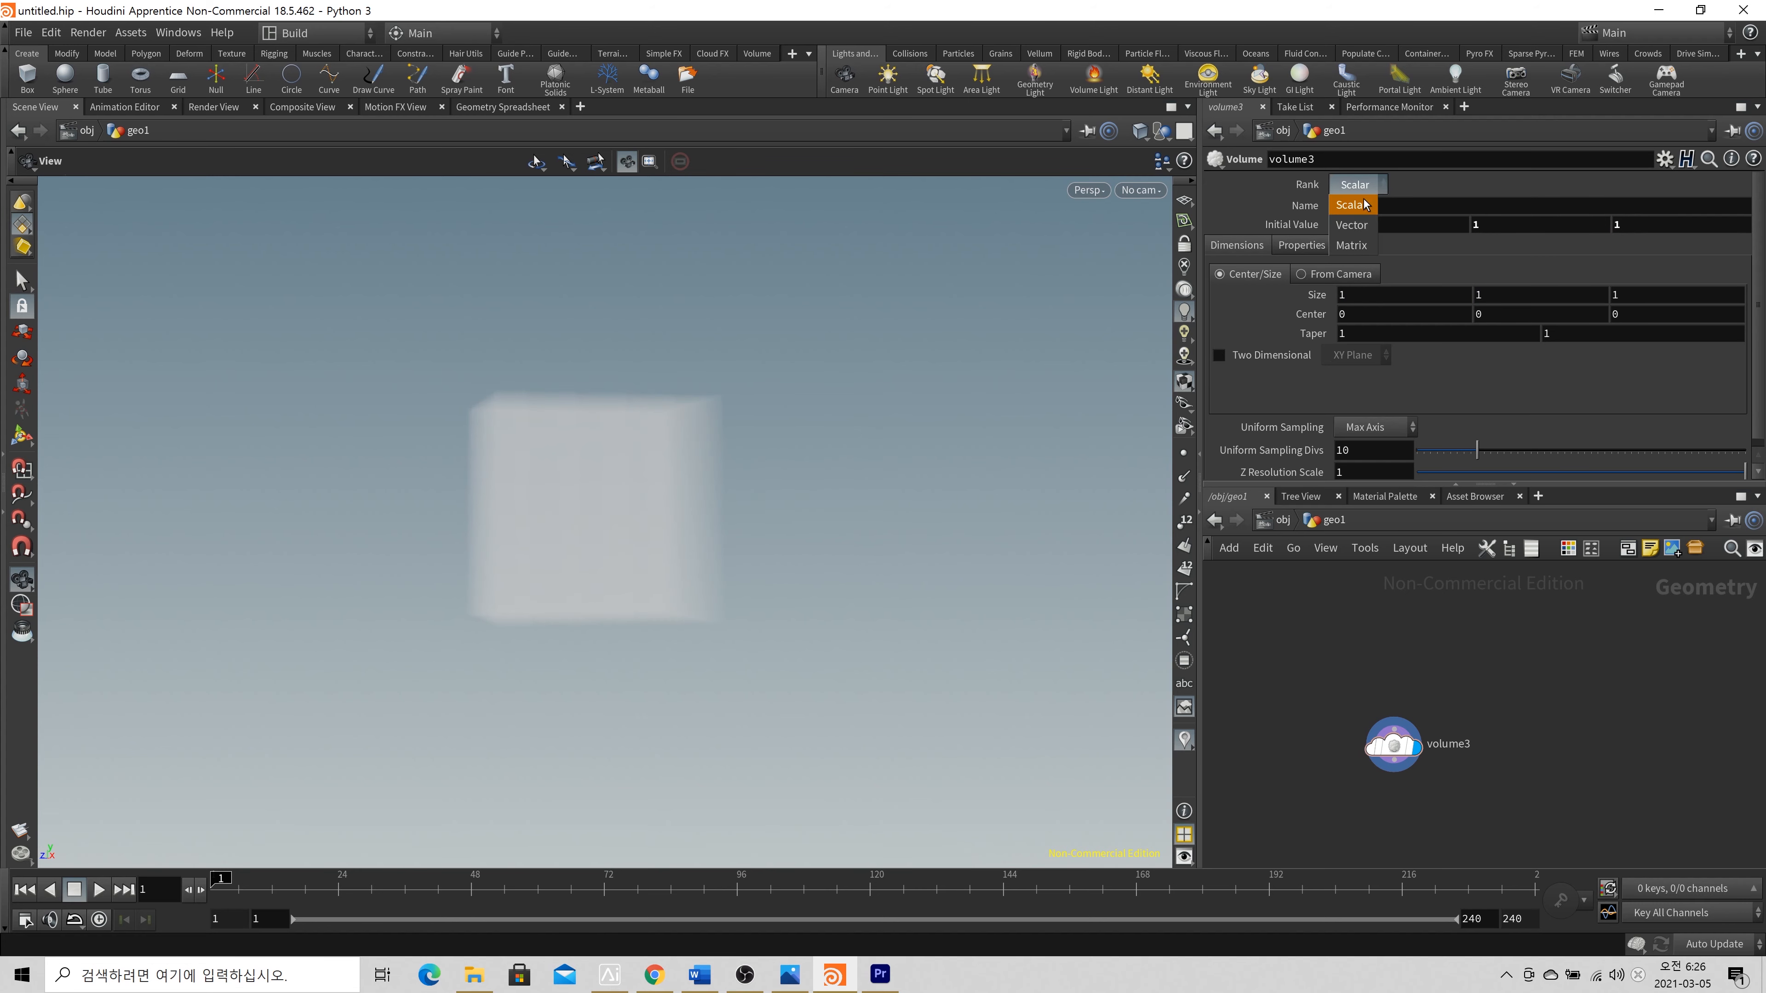
click(1356, 215)
middle_click(1394, 746)
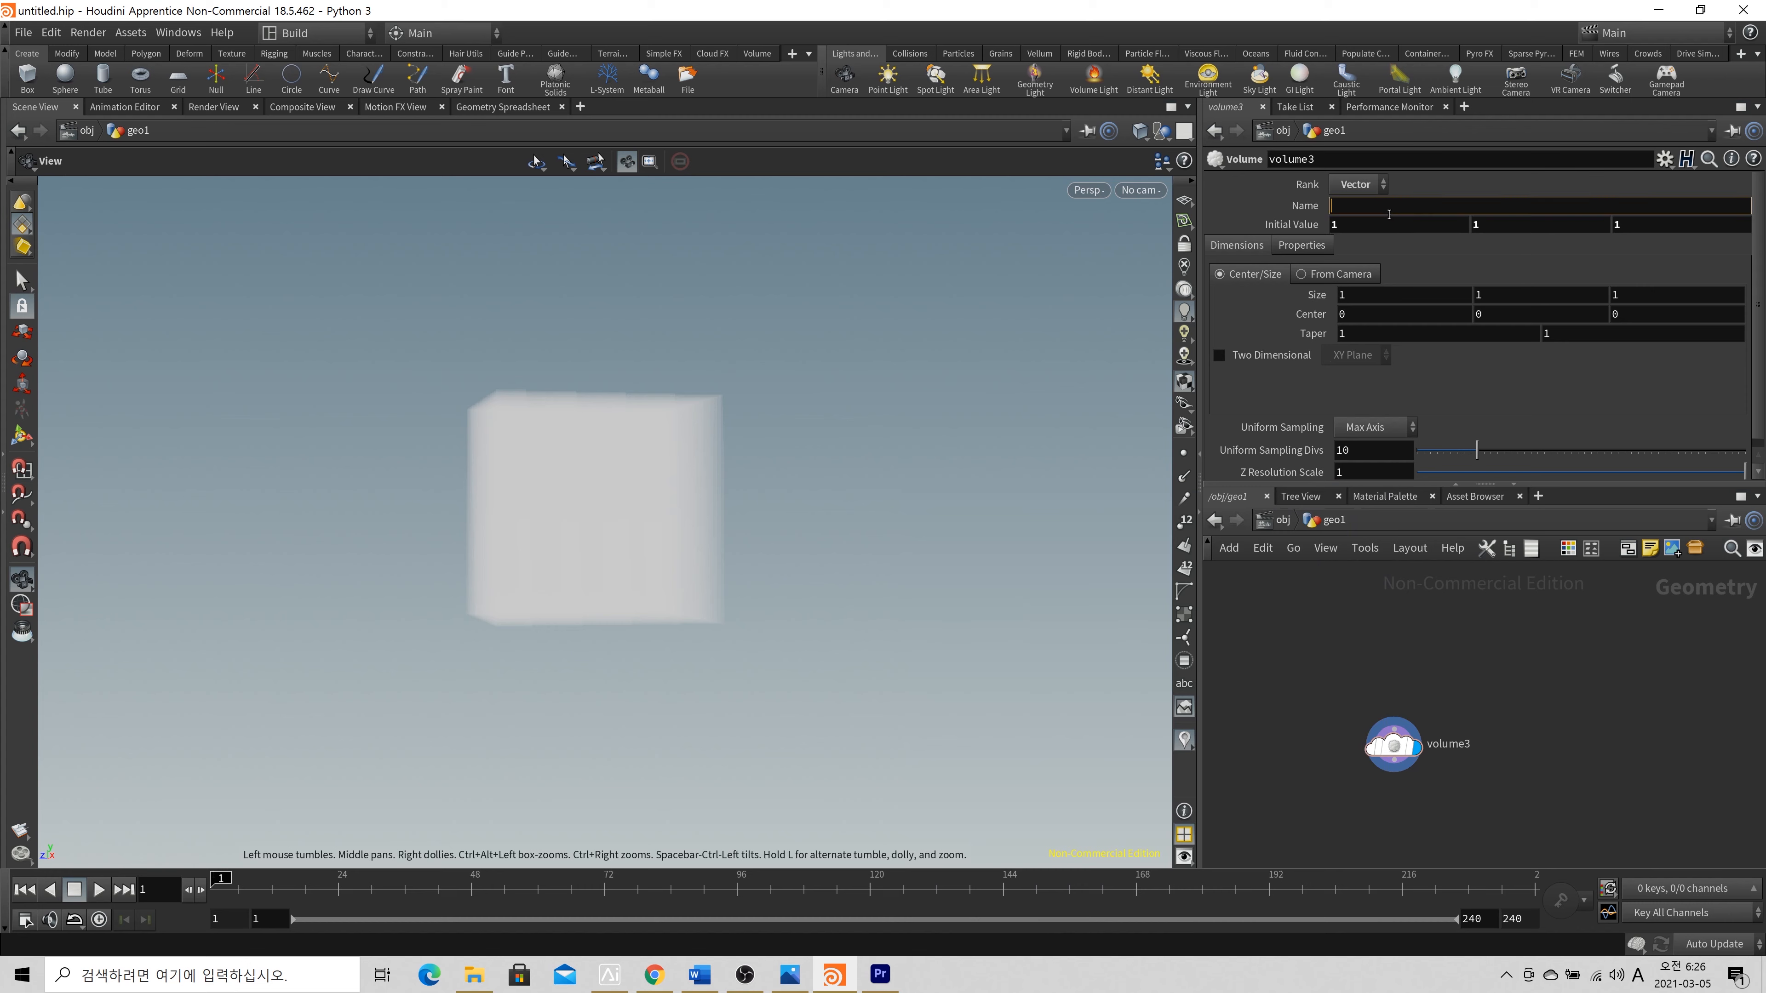
text(vel)
key(Return)
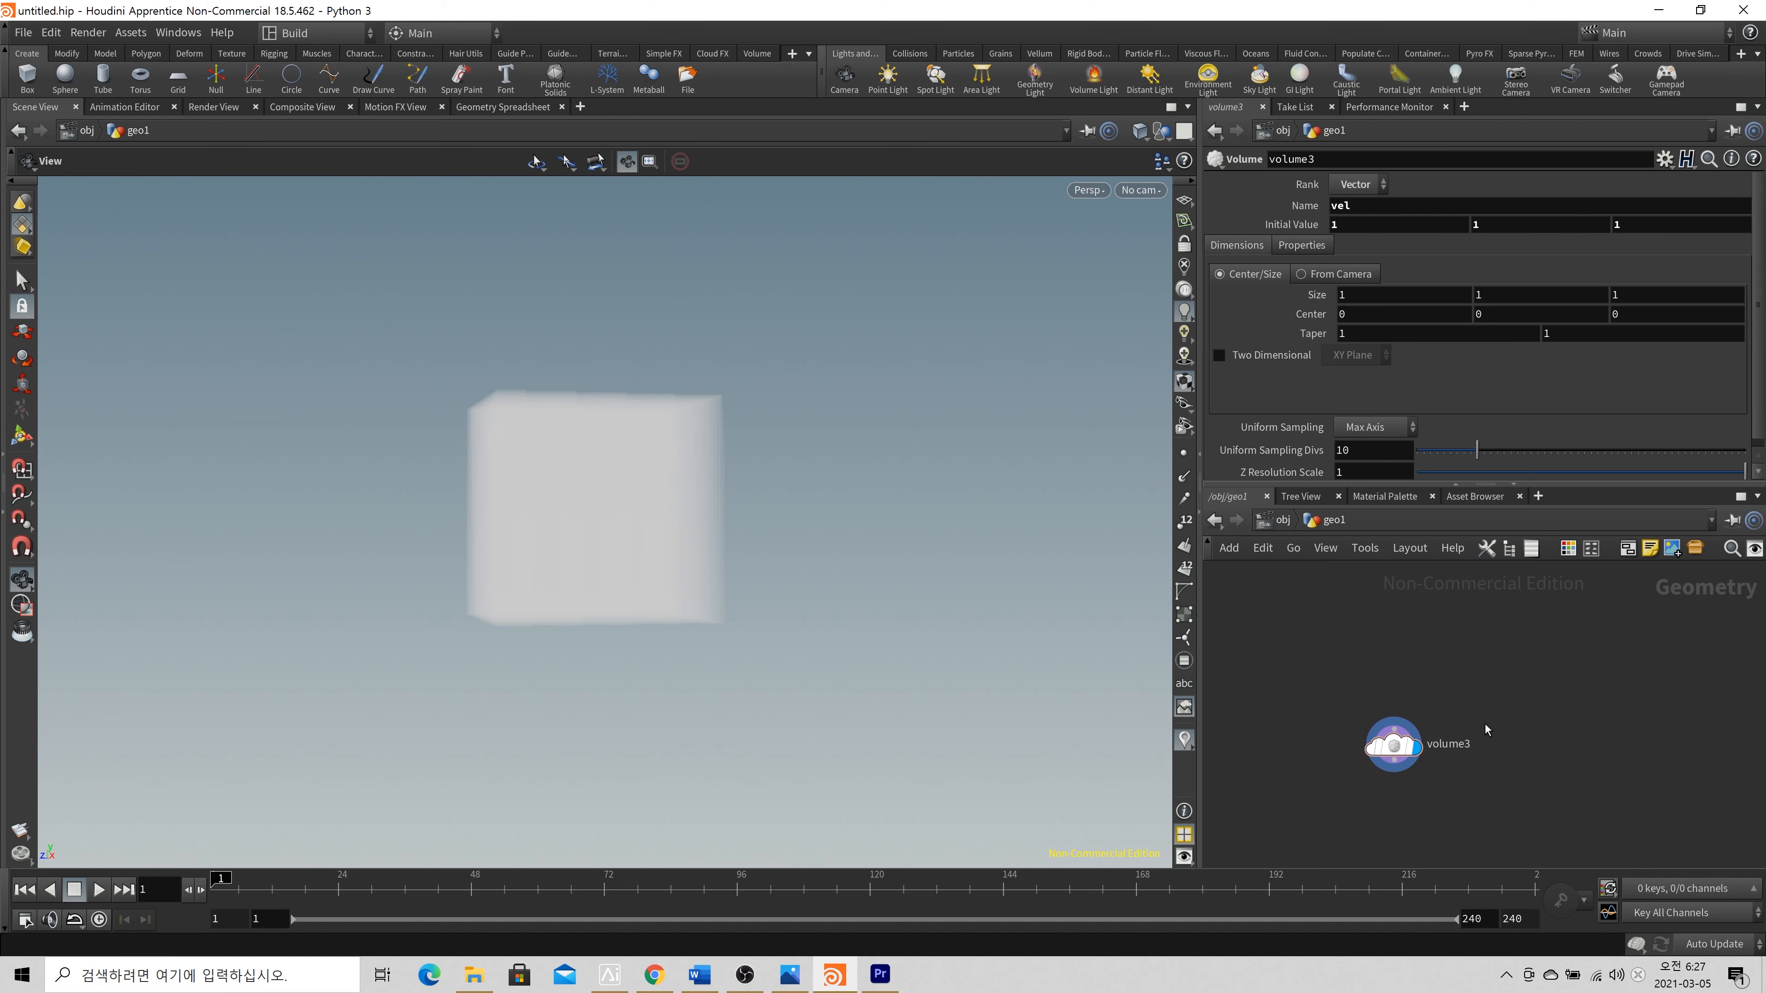
Examine the node information of volume3 to see how the vel vector volume is stored
middle_click(1393, 749)
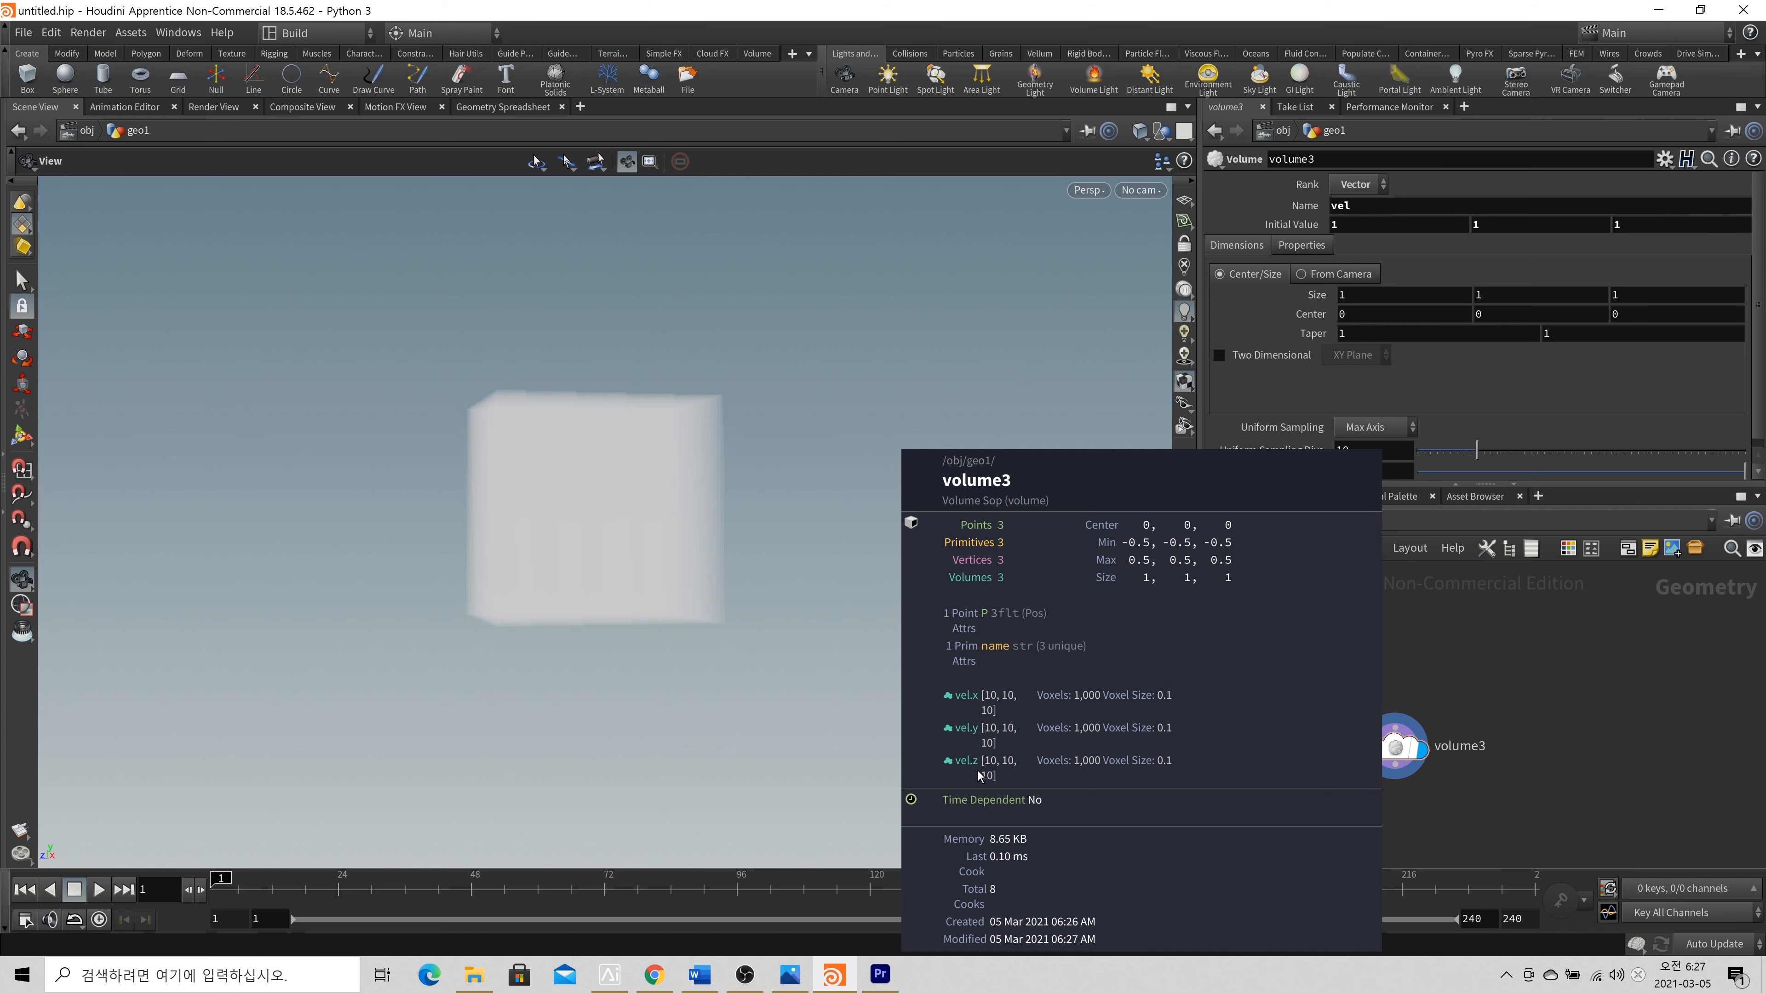
click(1179, 715)
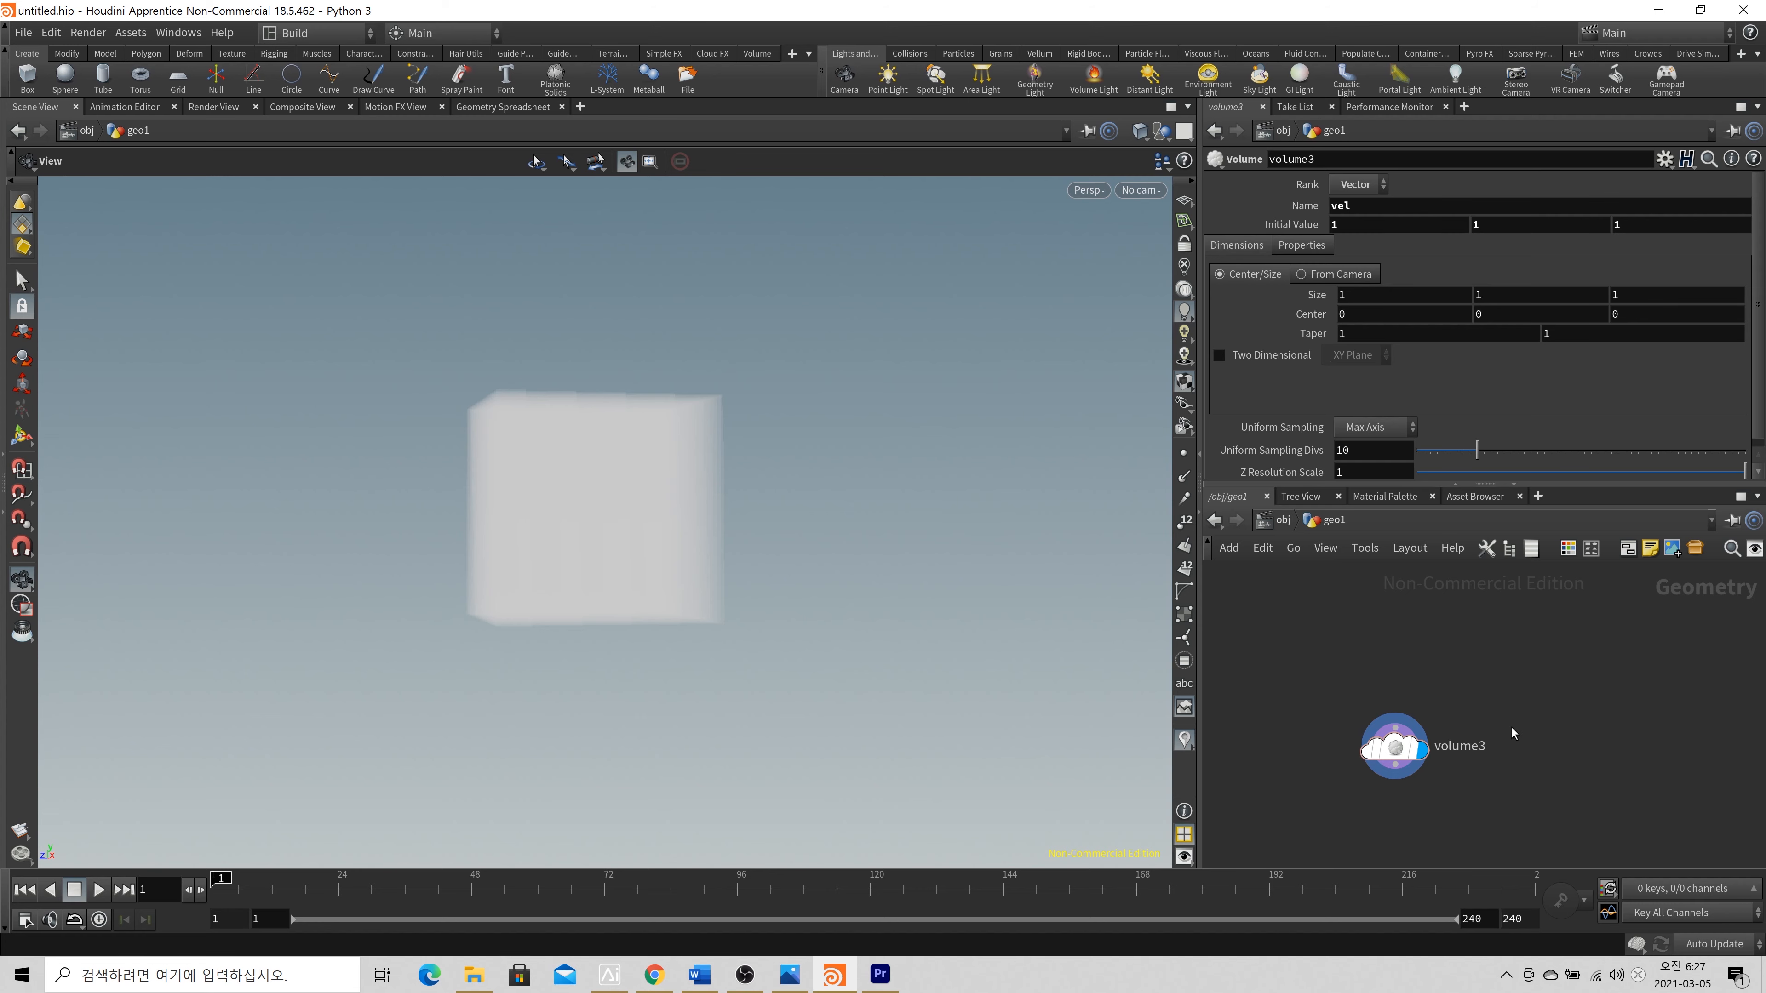
middle_click(1394, 746)
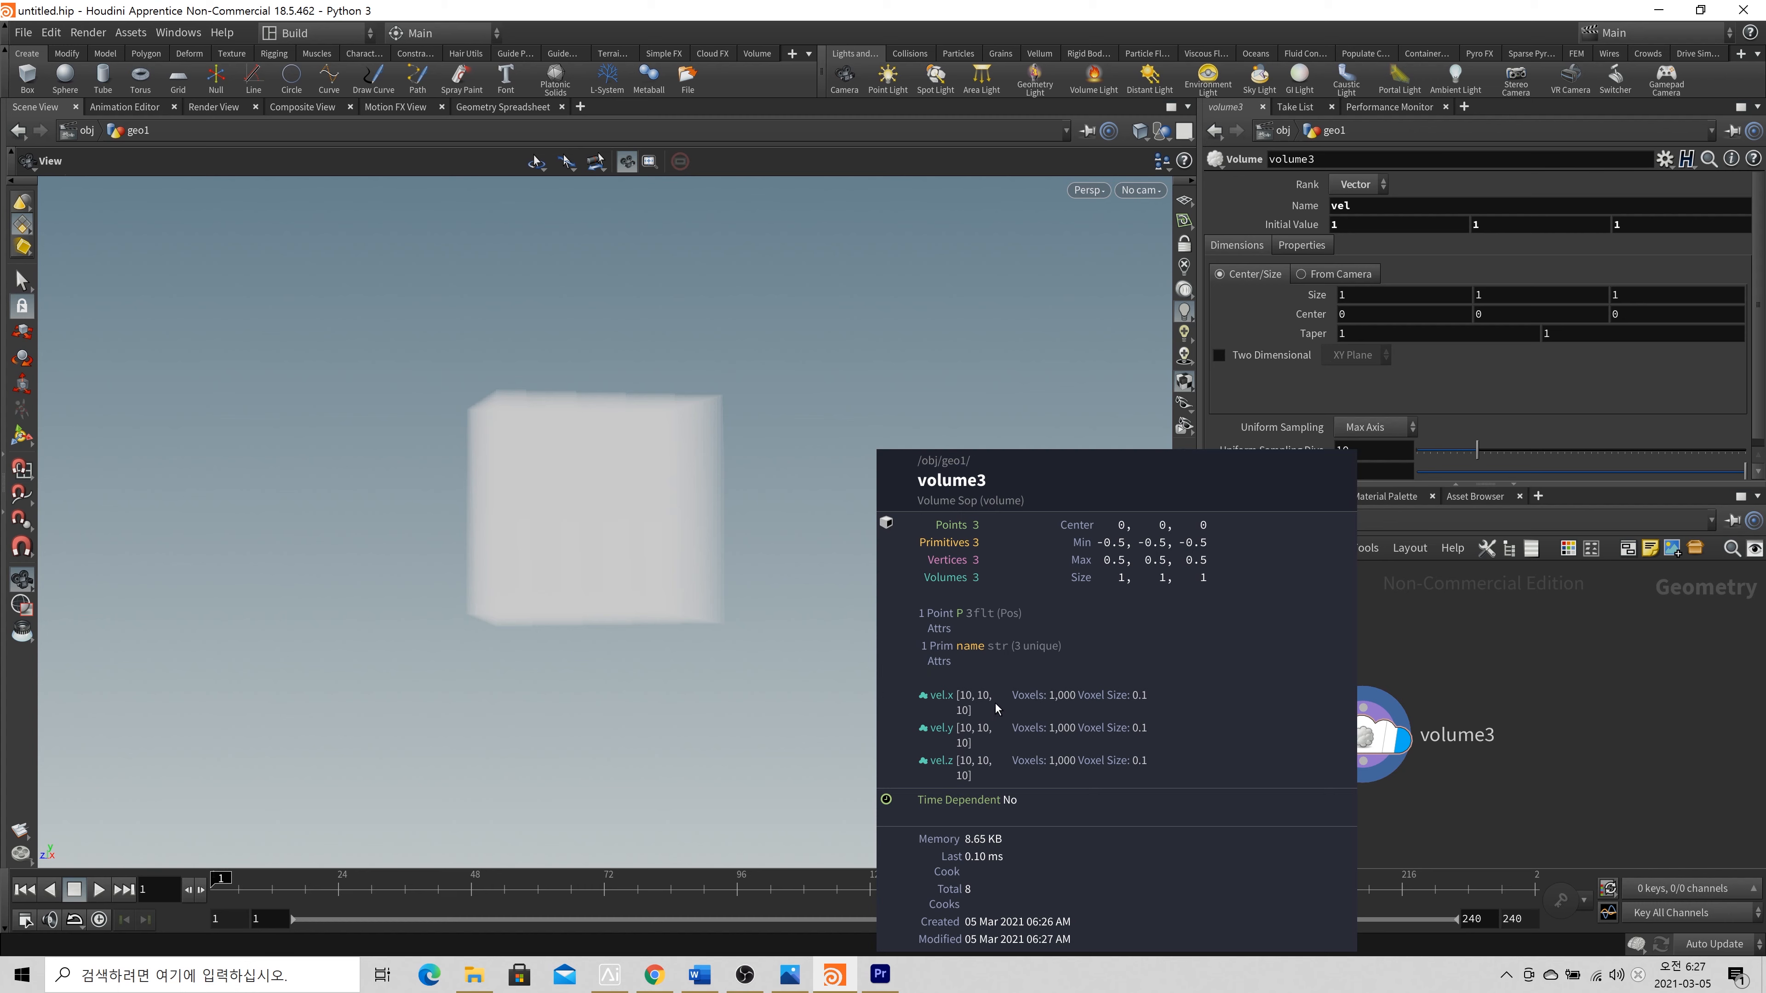
drag(1360, 737, 1422, 689)
middle_click(1422, 688)
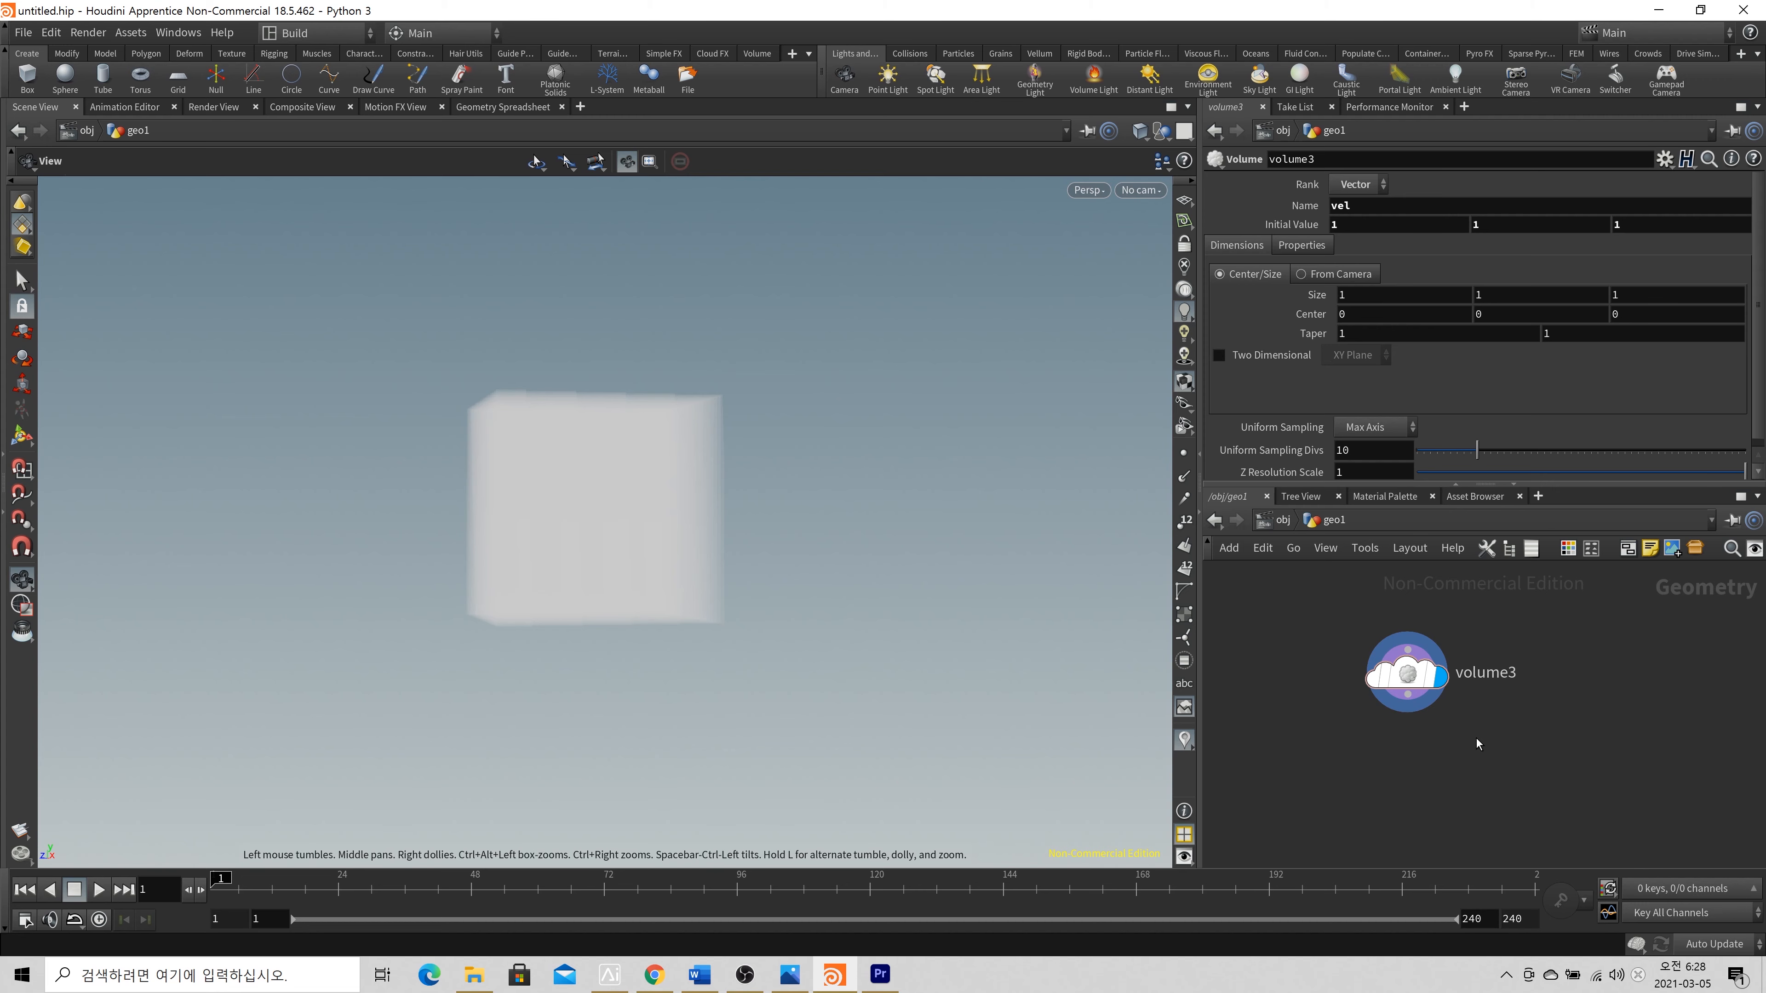
Add a VDB node beside volume3 and display it
middle_drag(1492, 710, 1370, 717)
middle_click(1290, 717)
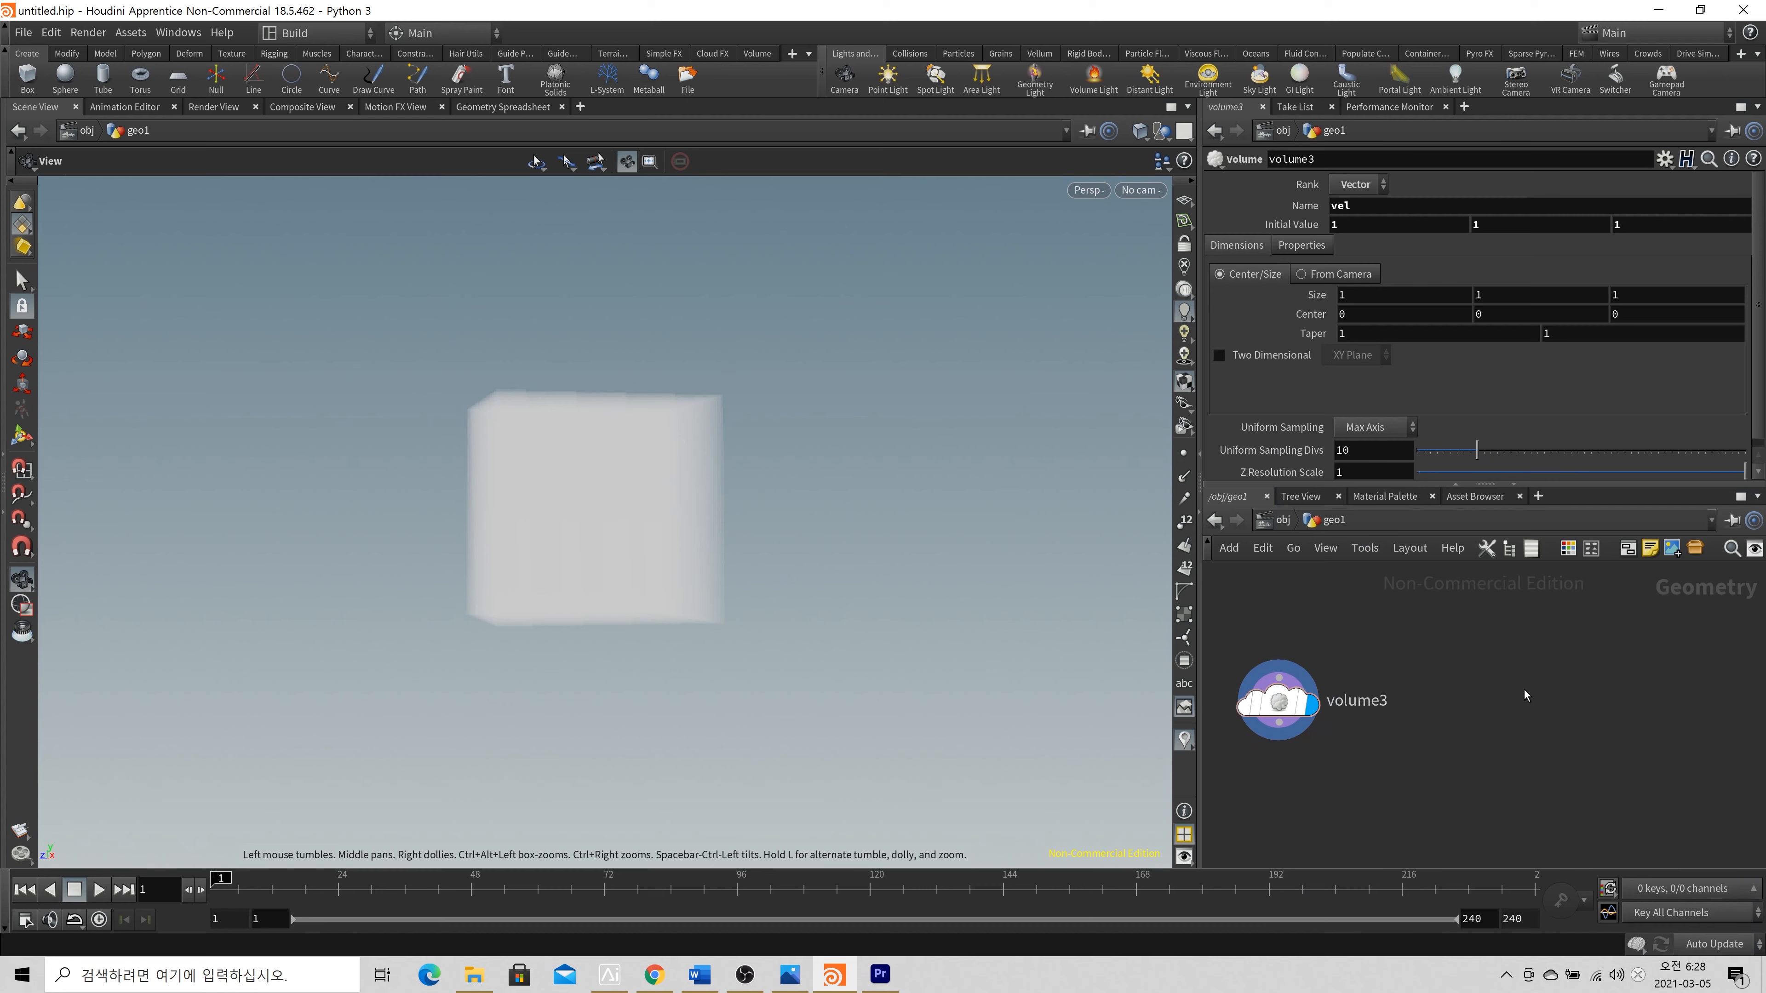
key(Tab)
text(vdb)
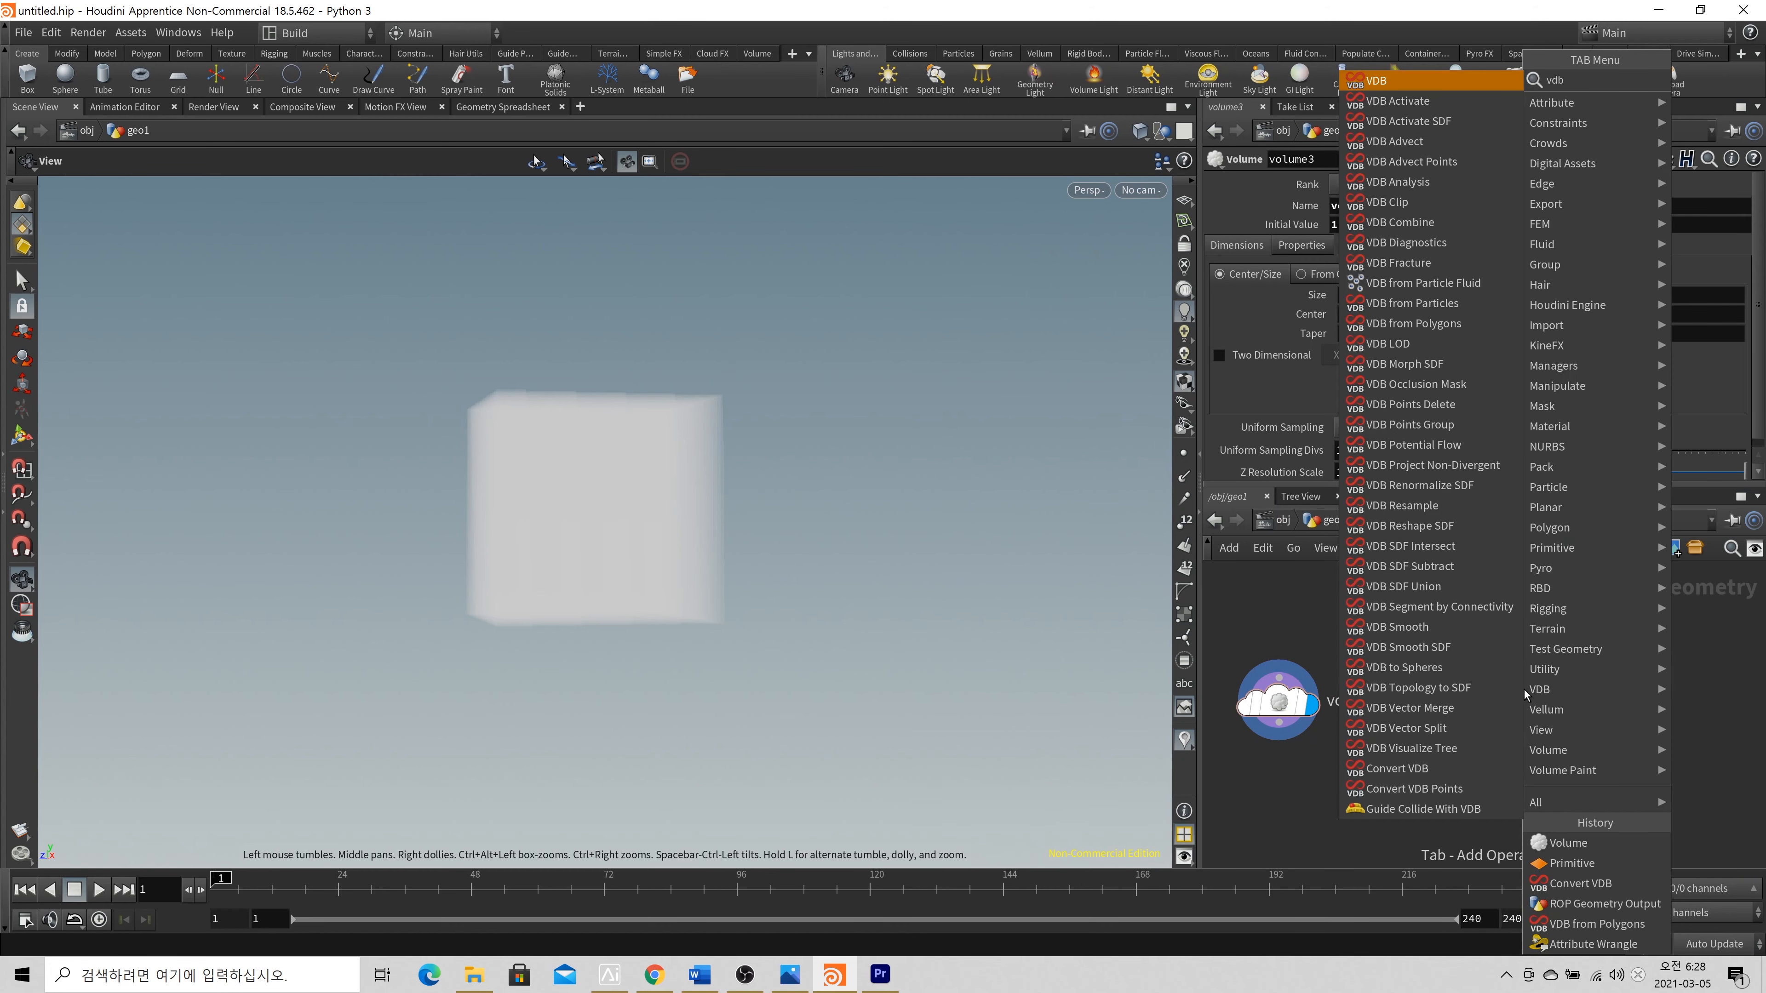
key(Return)
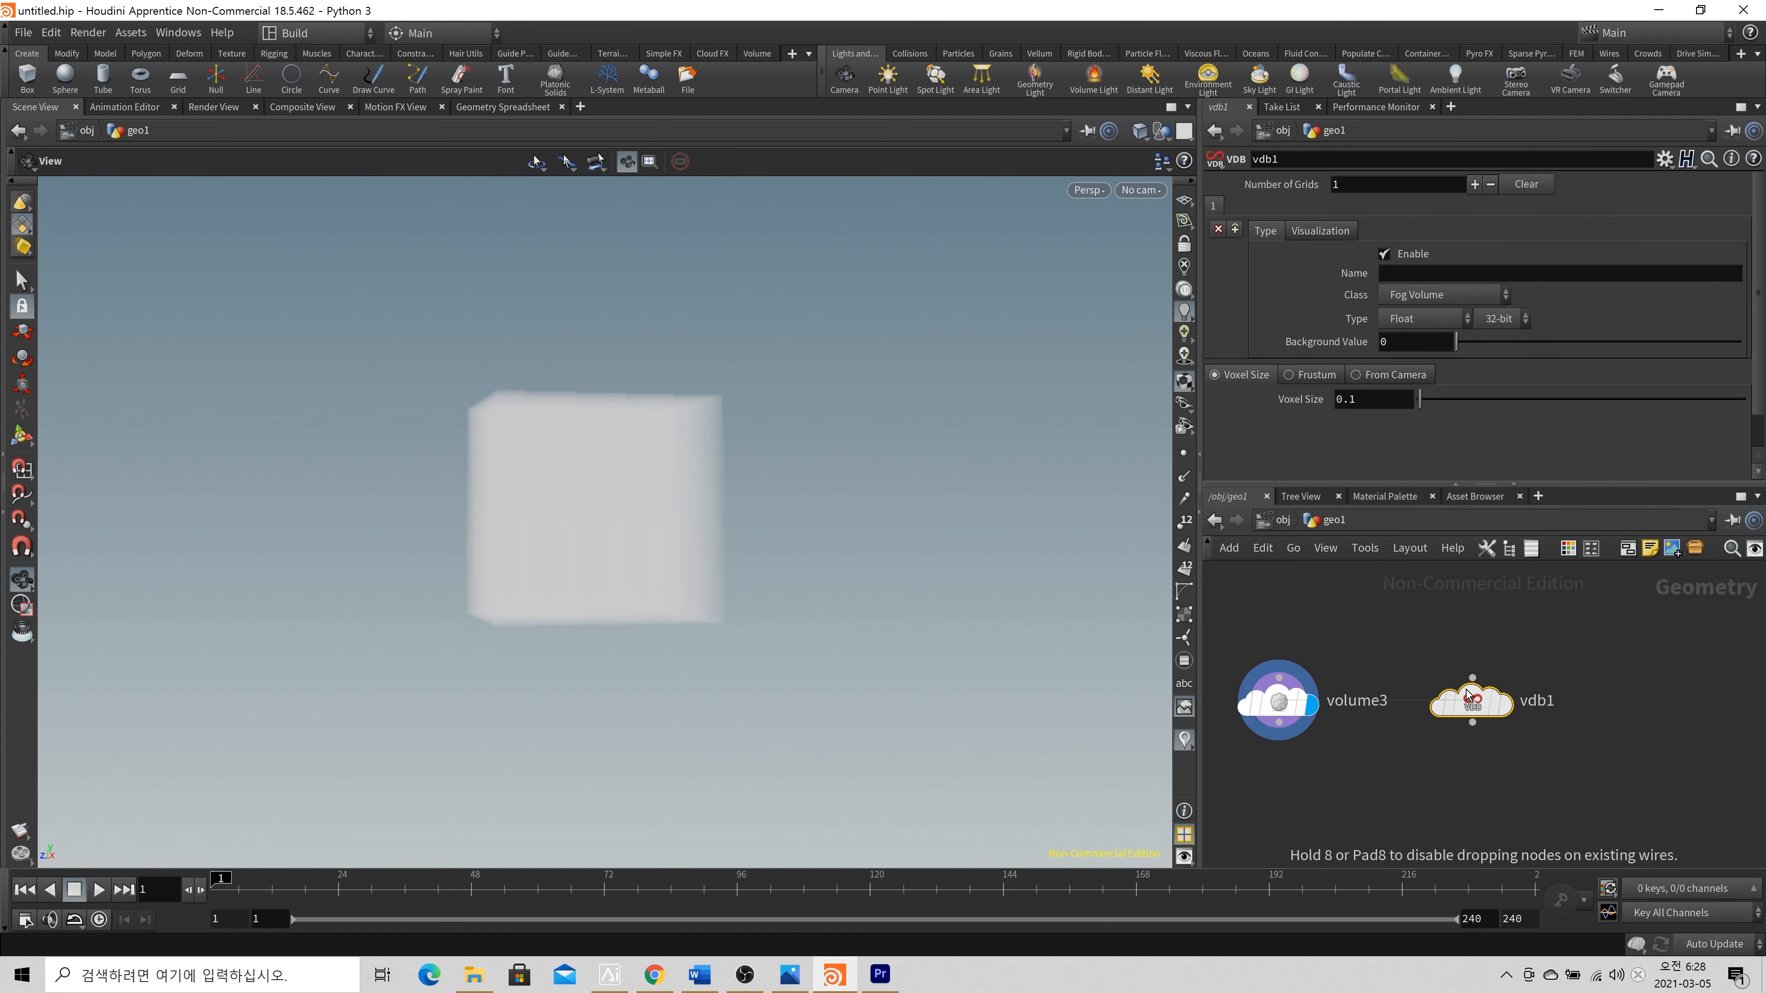
click(1468, 695)
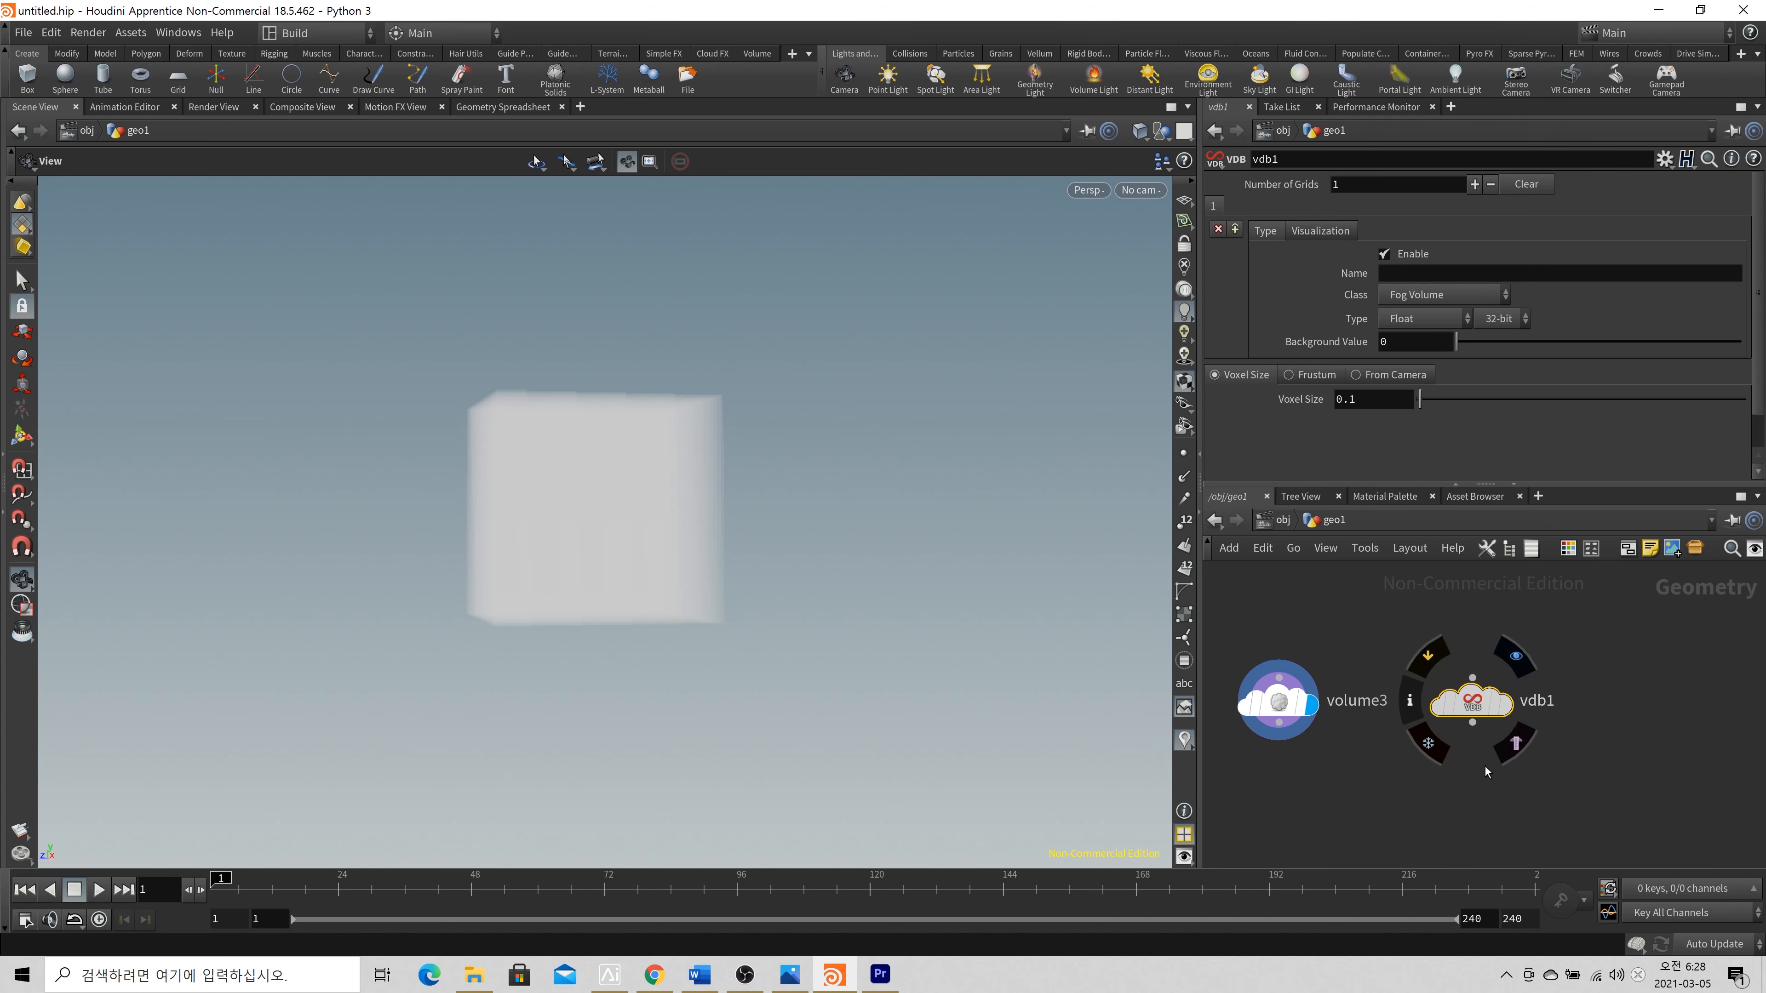
scroll(1484, 766, up, 2)
click(1522, 634)
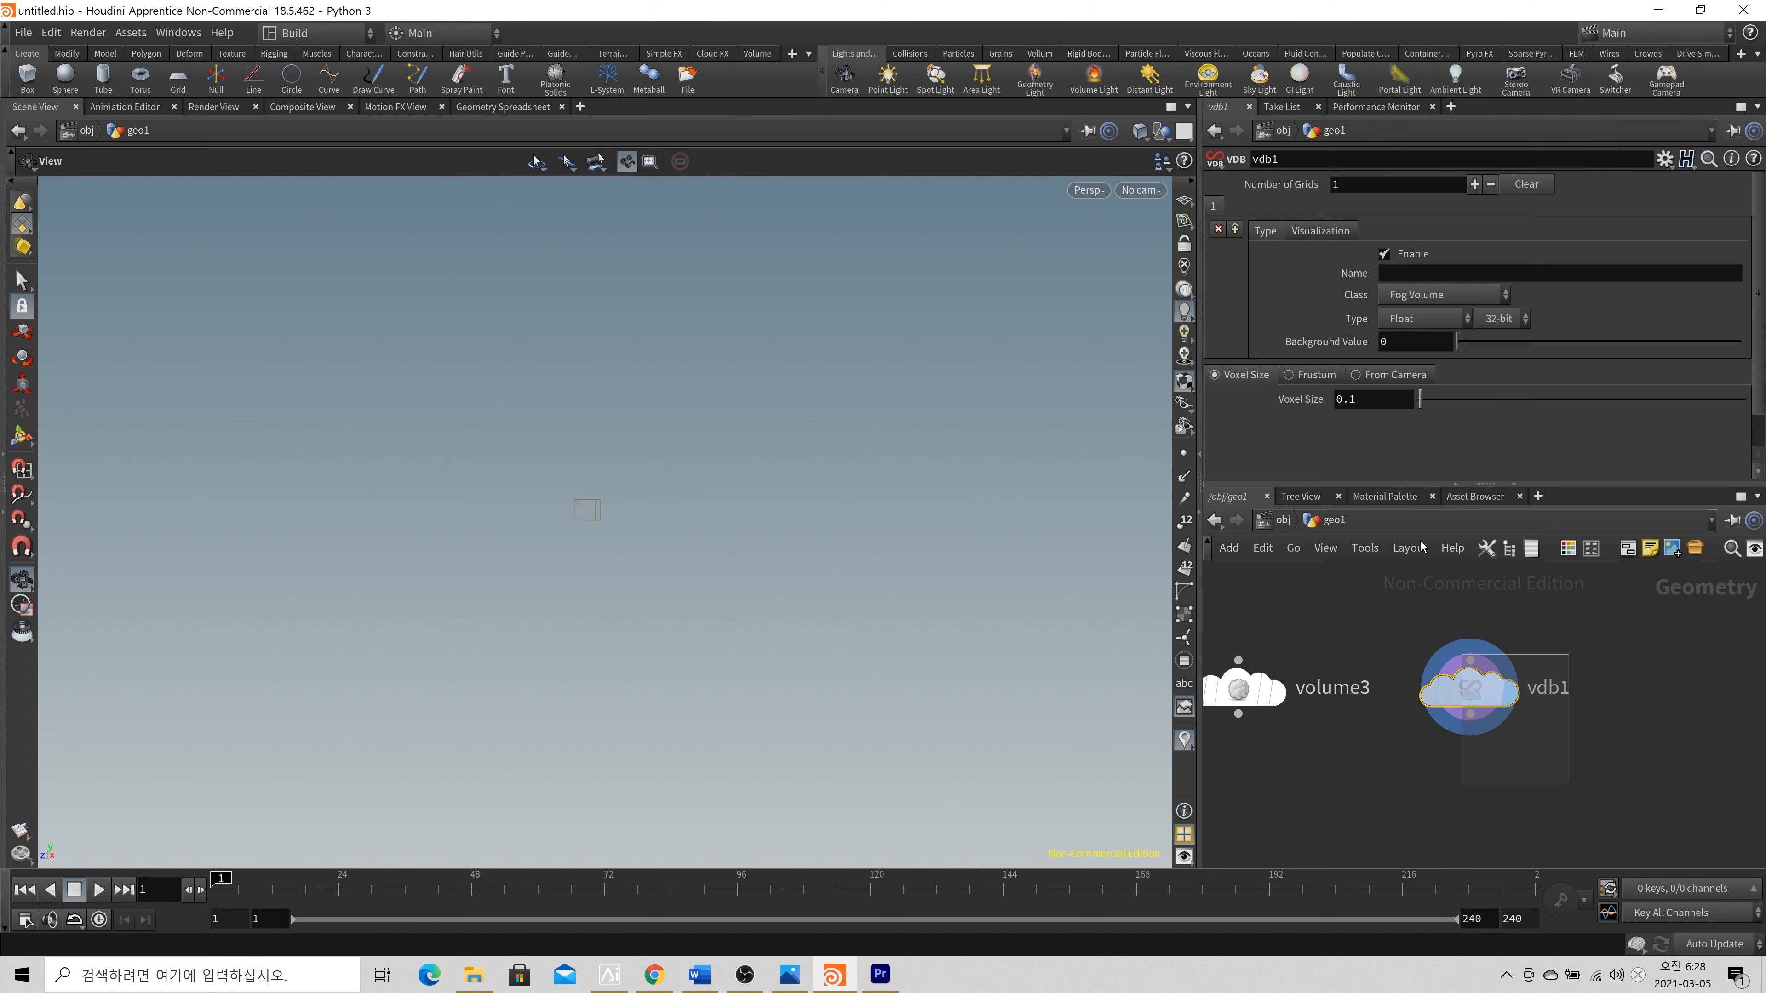
Set the VDB's type to Vector Float, keeping Tuple/Color/UVW as vector type, and set its background value to 1, 1, 1
click(1408, 322)
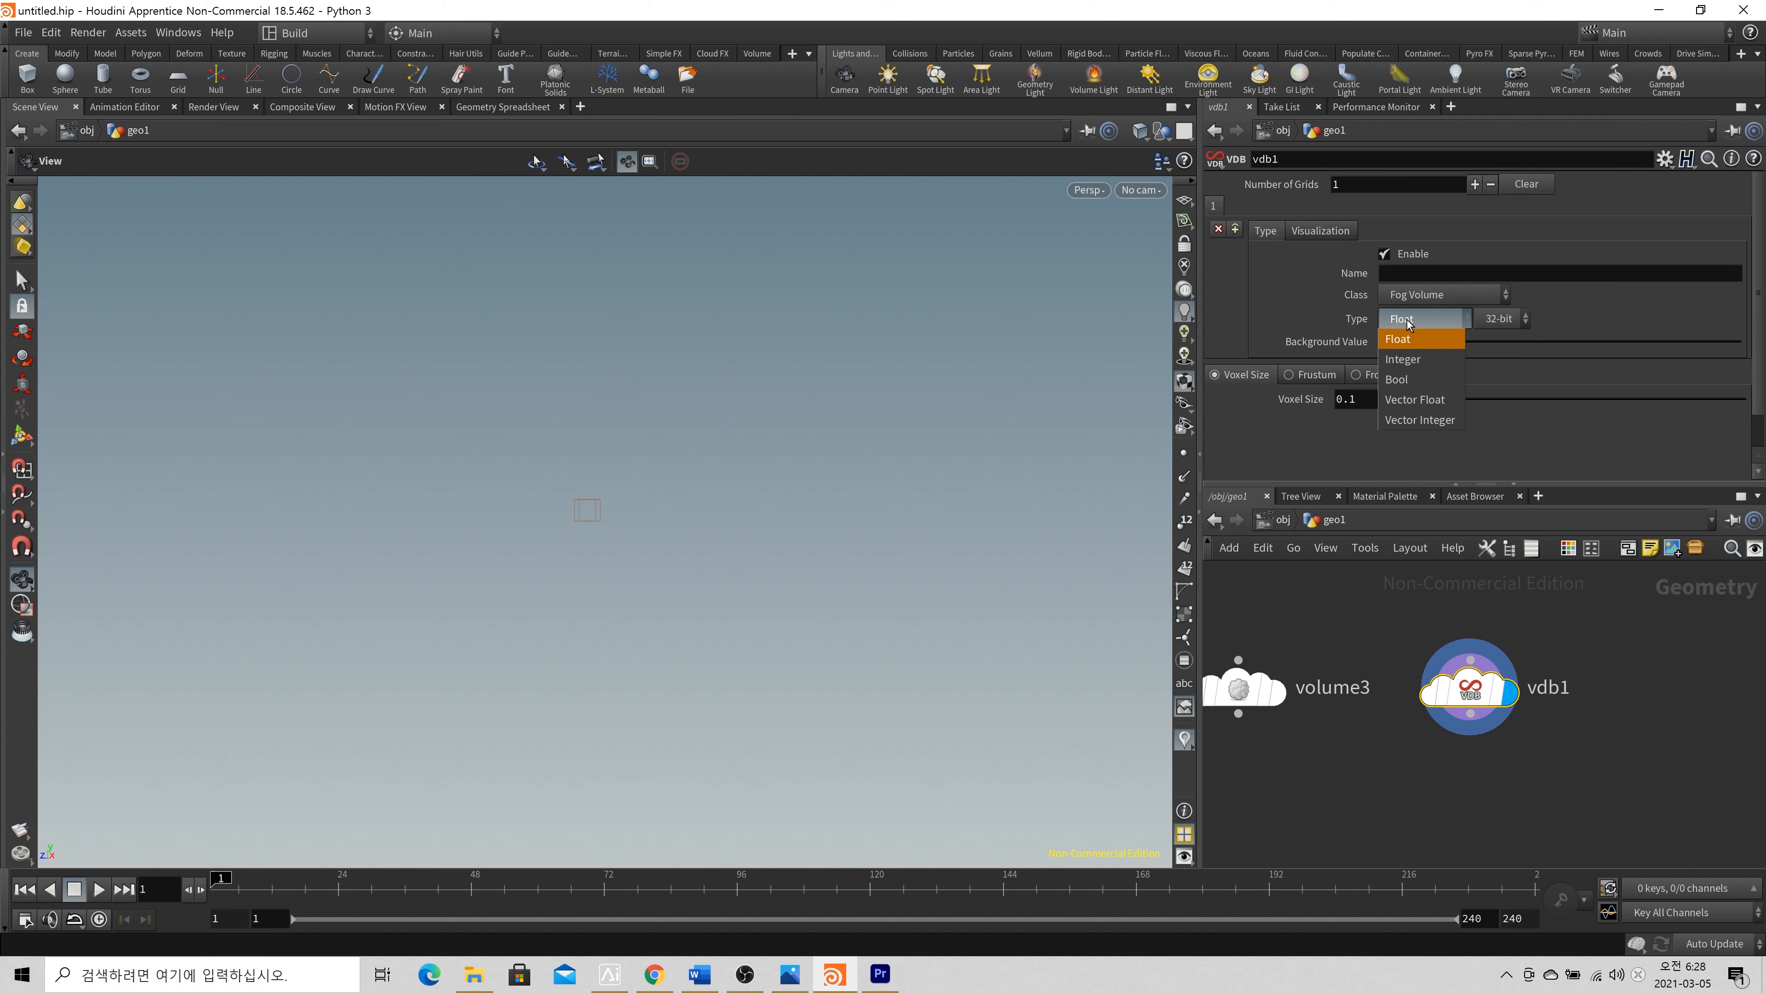
click(1425, 402)
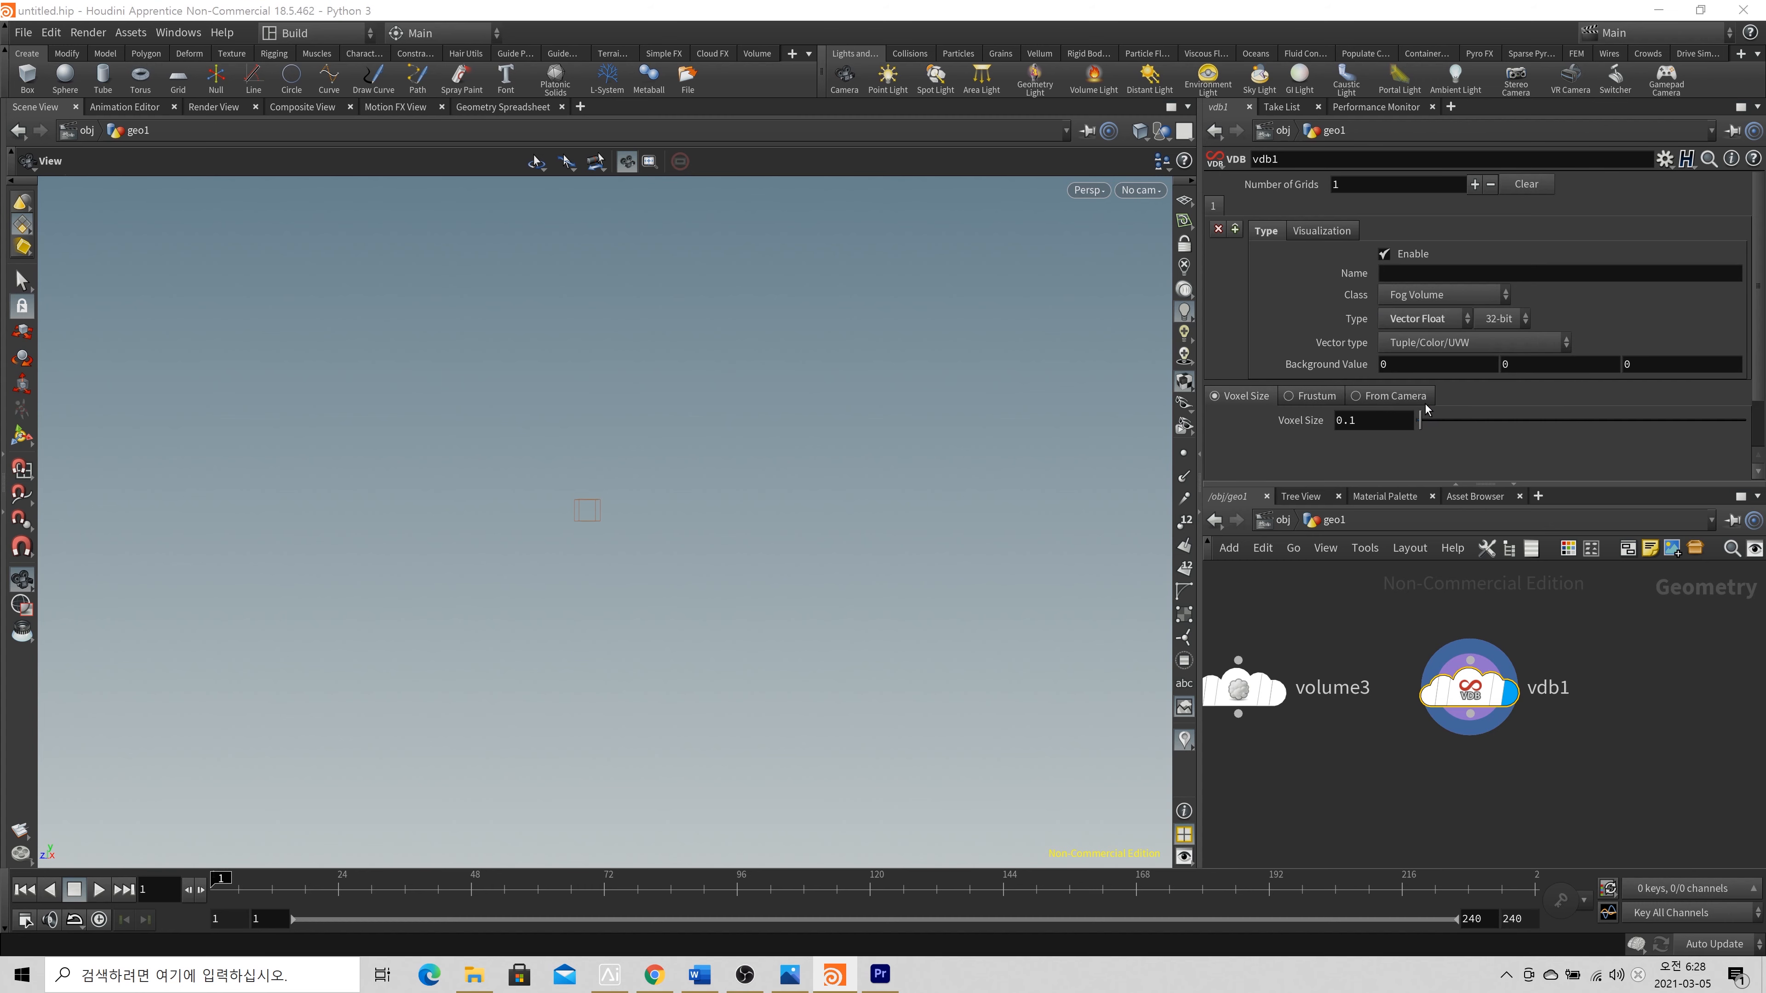
click(1447, 348)
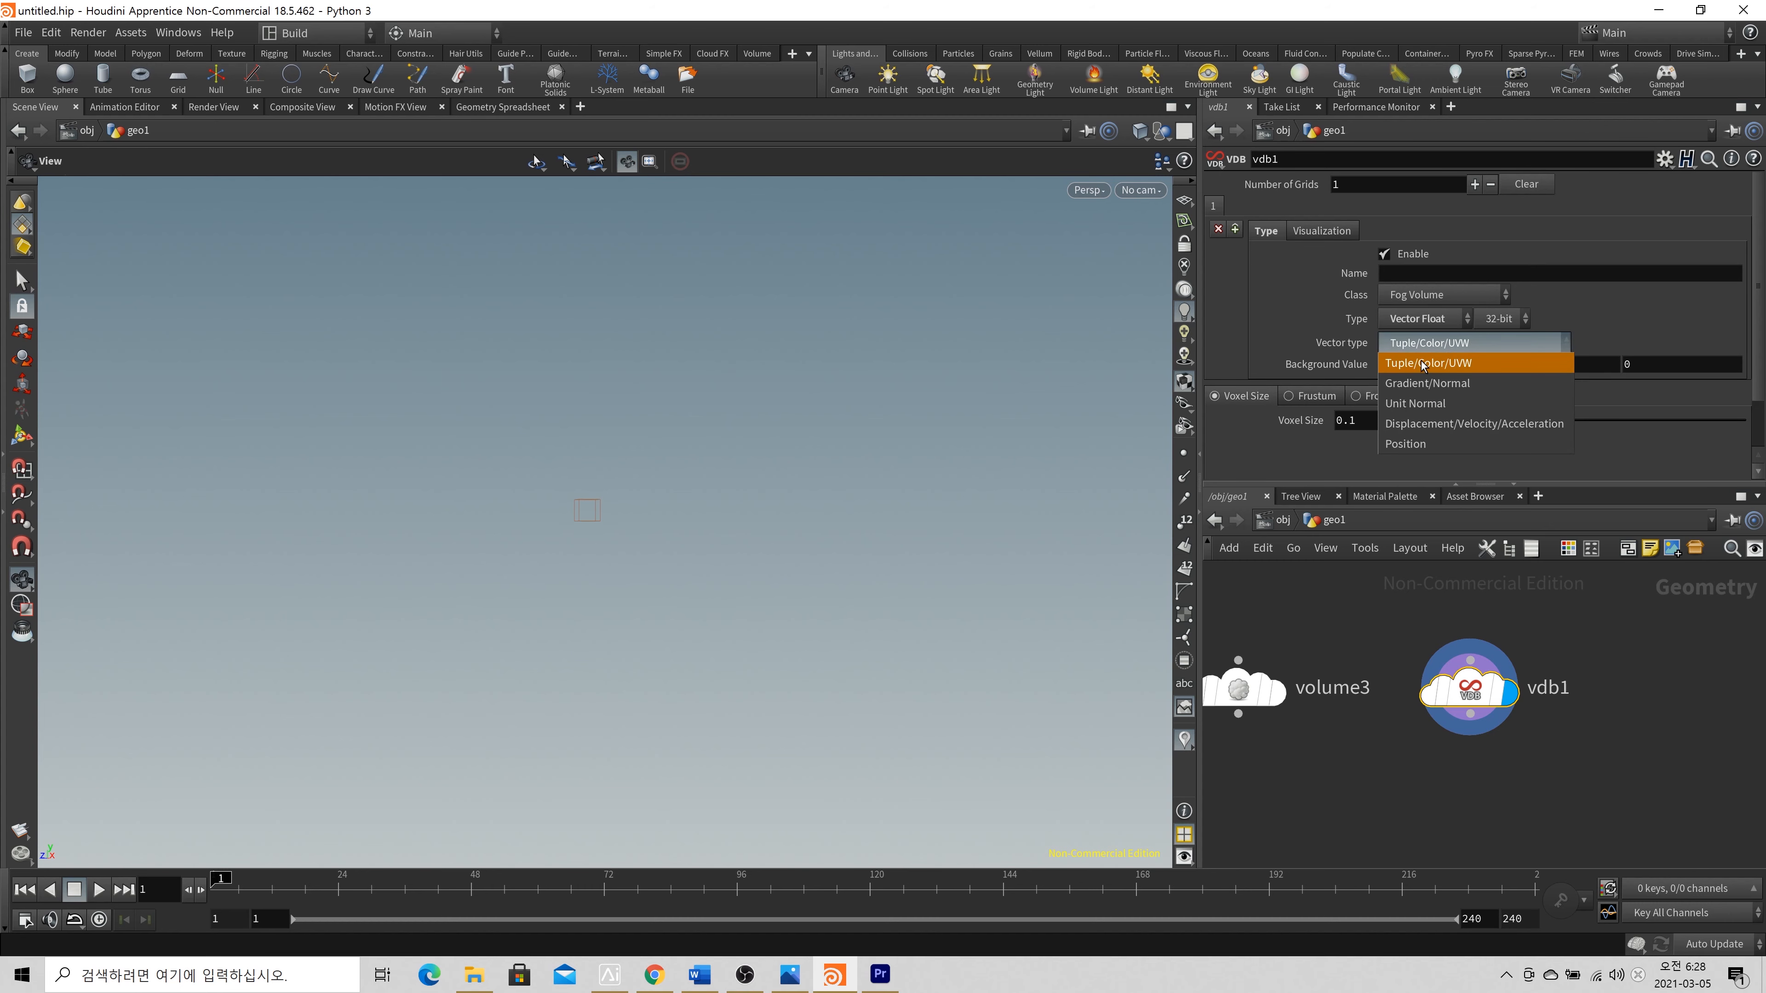
click(1447, 345)
click(1408, 365)
text(1)
key(Tab)
text(1)
key(Tab)
text(1)
key(Tab)
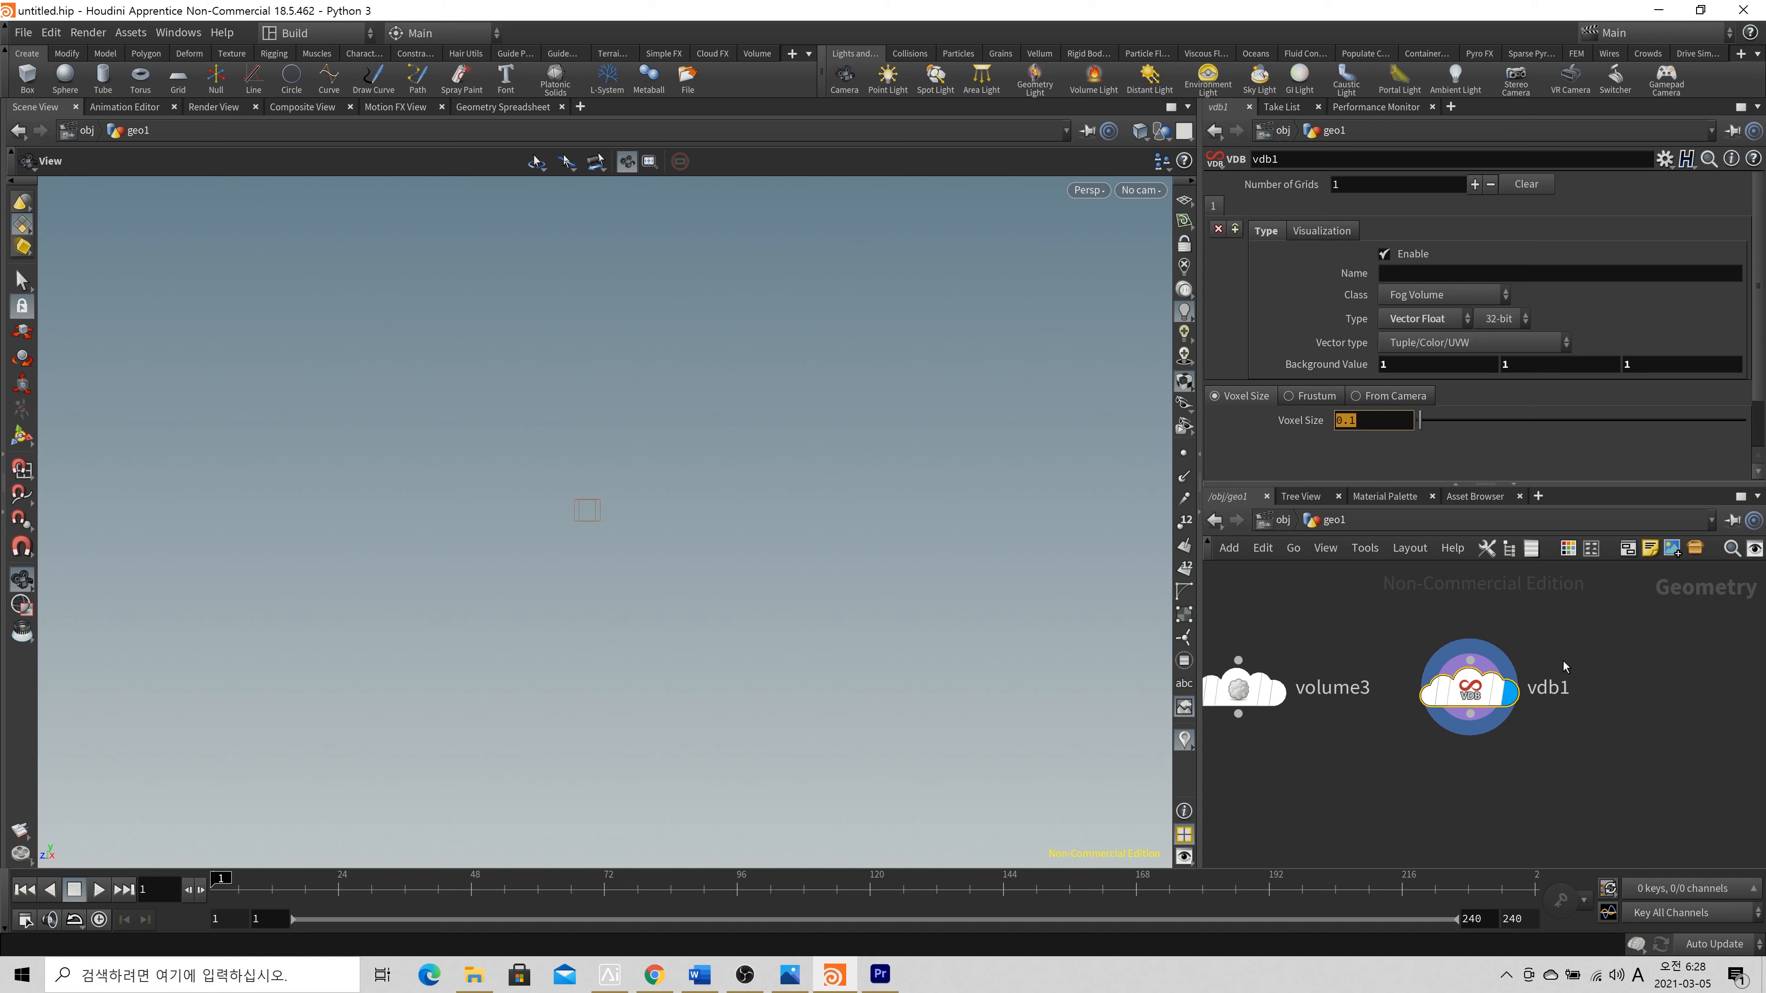
Check the VDB node's information and name its grid vel
middle_drag(1478, 783, 1549, 754)
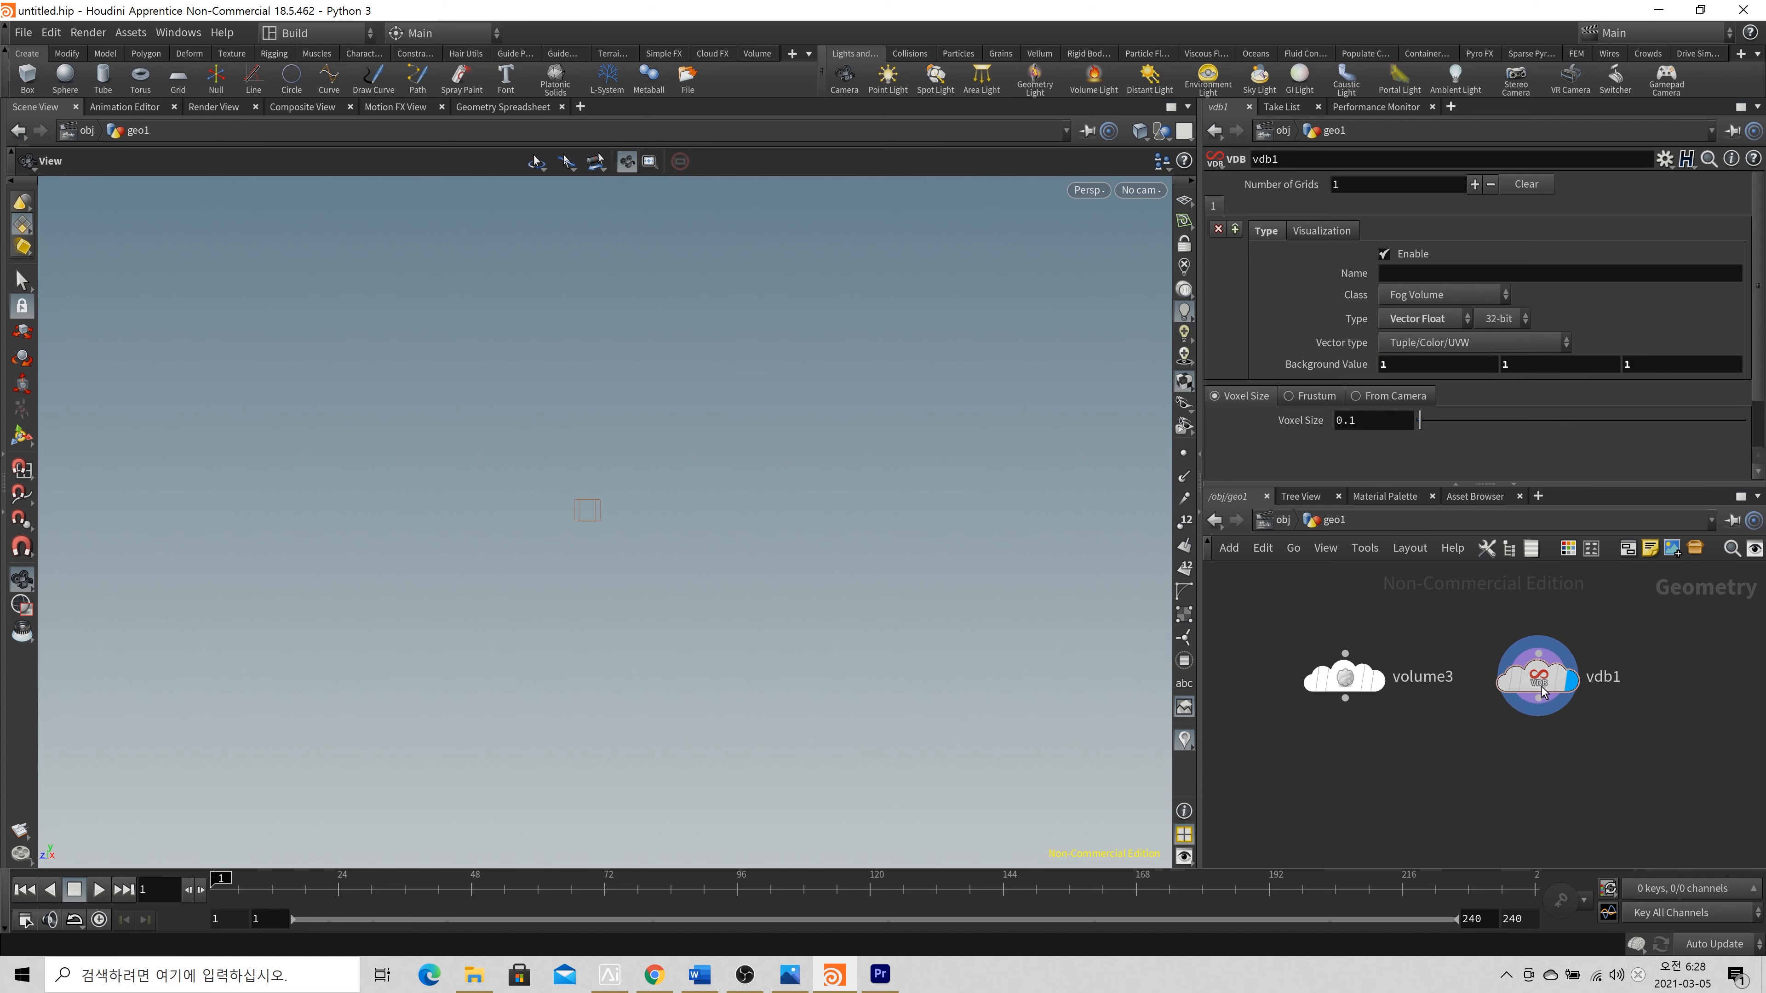
middle_click(1539, 685)
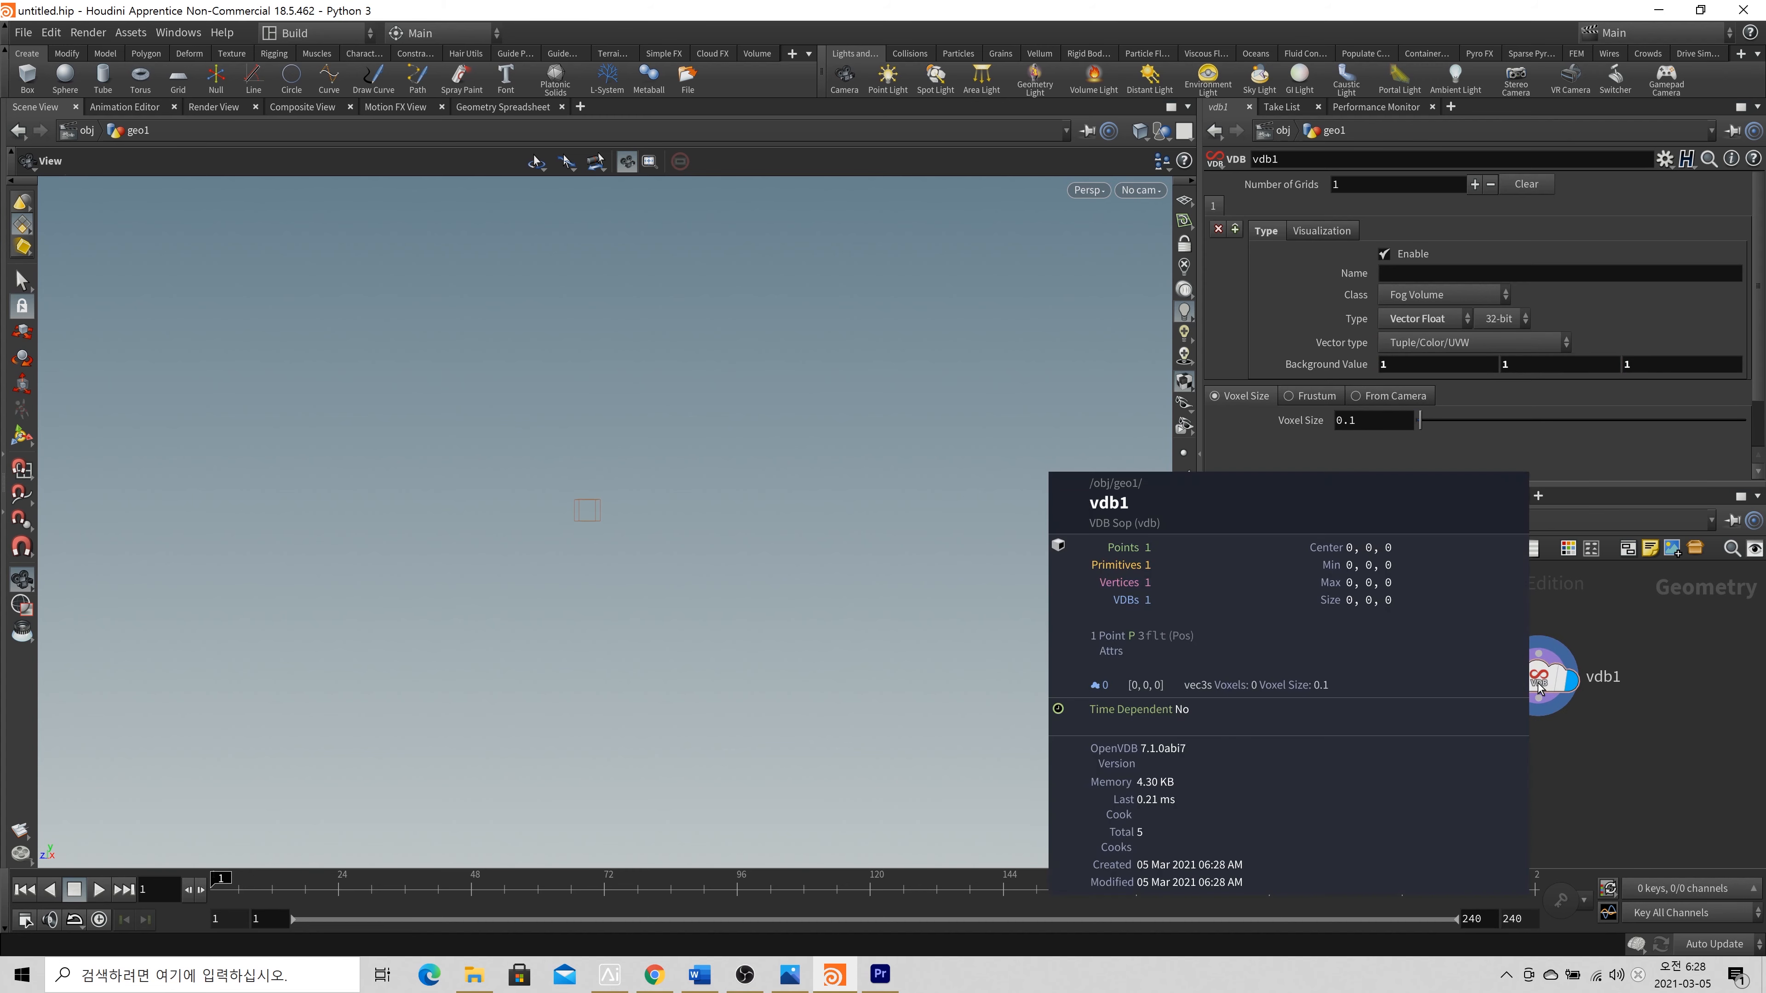
click(1427, 274)
text(vel)
key(Return)
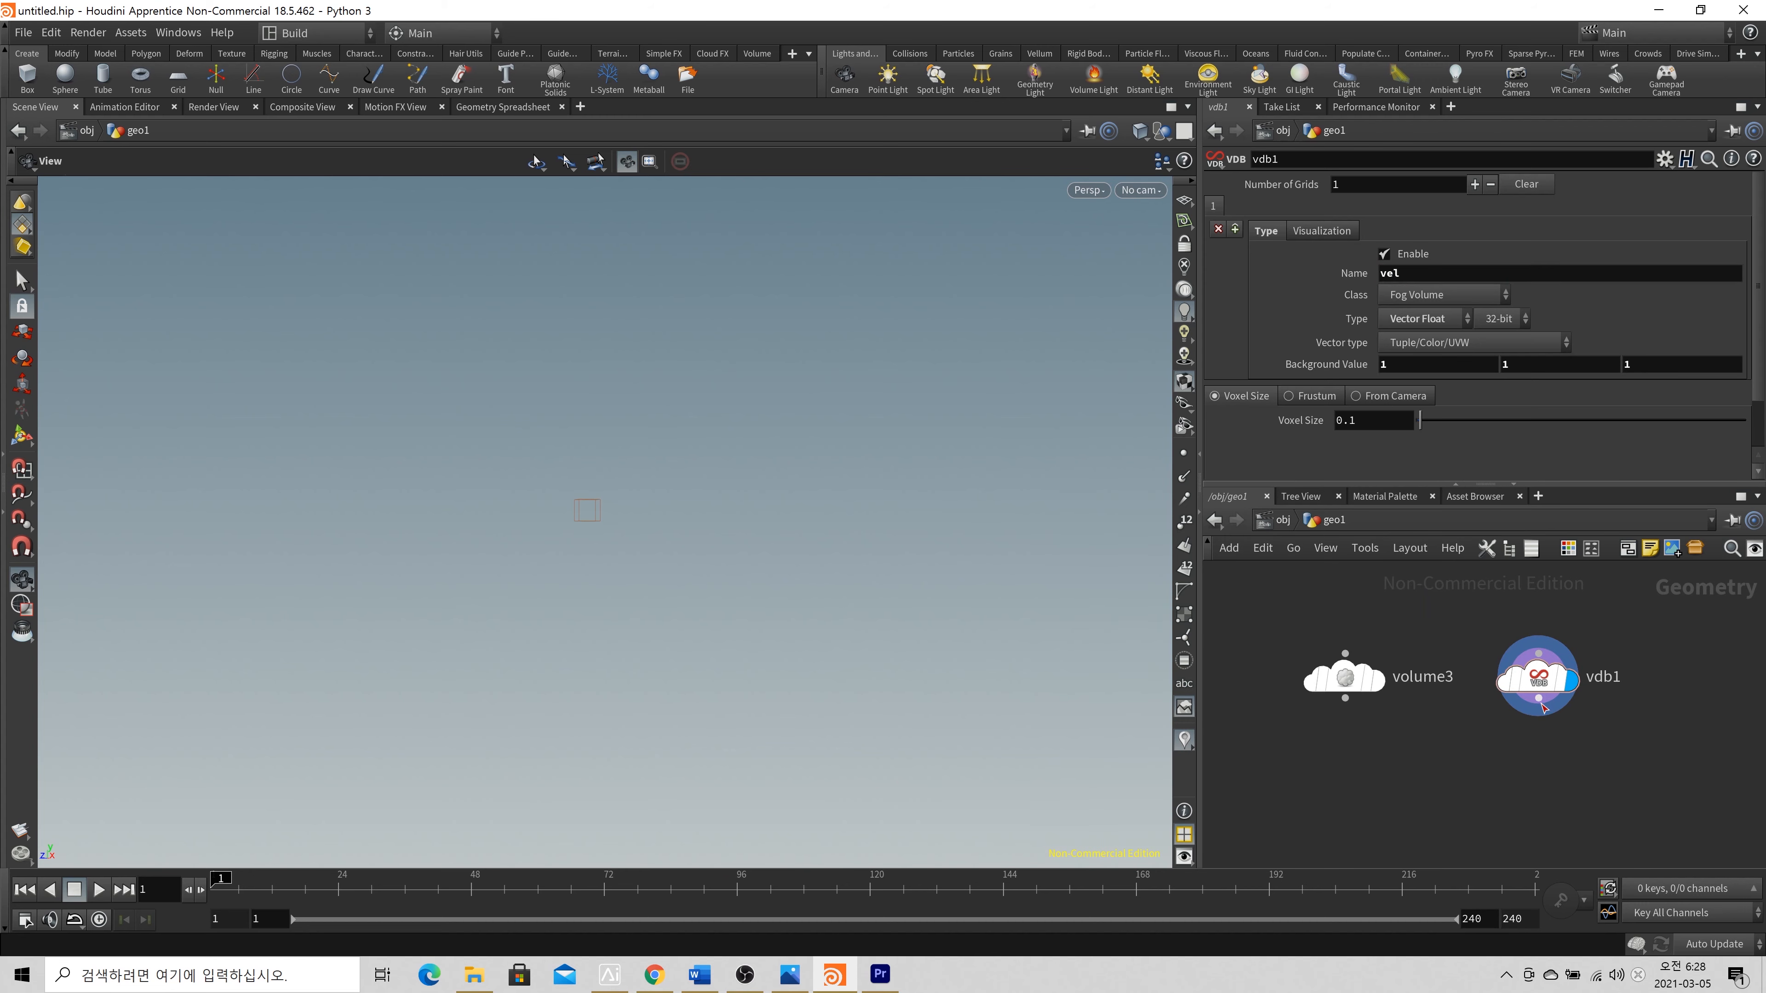
Examine the node information of vdb1 and compare its parameters with those of volume3
middle_drag(1539, 682, 1186, 732)
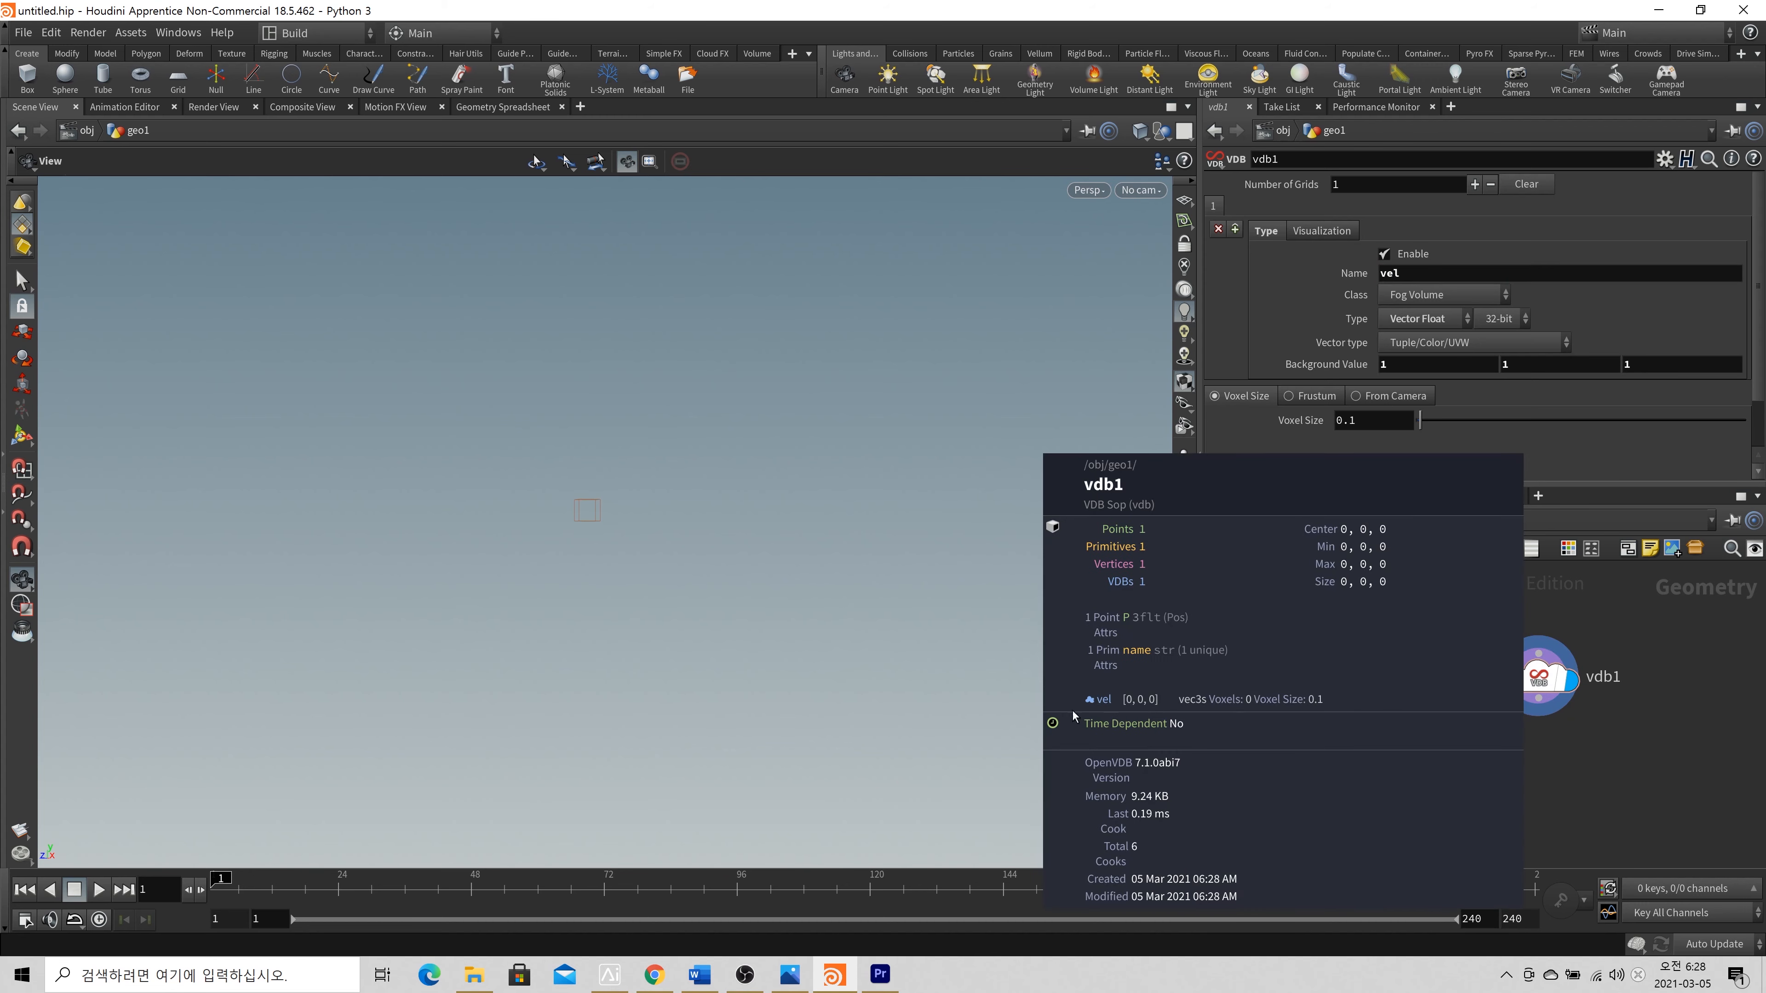
middle_drag(1151, 705, 1151, 705)
middle_click(1545, 692)
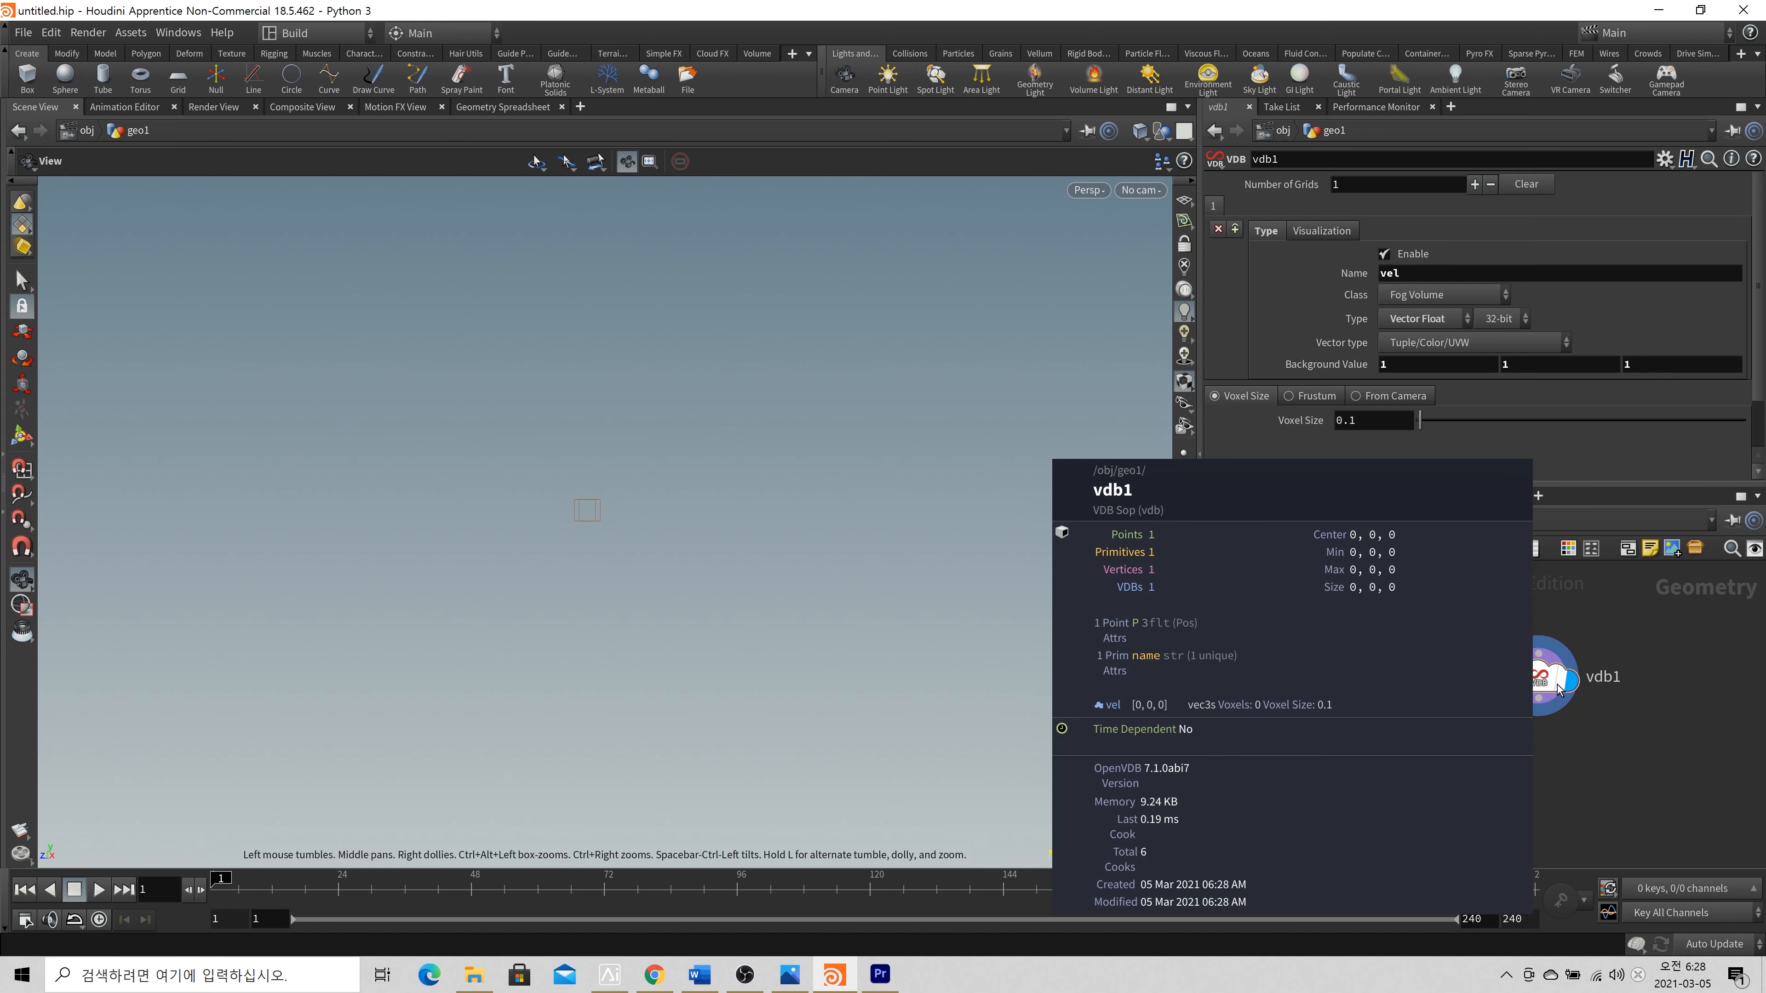
middle_drag(1557, 689, 1557, 689)
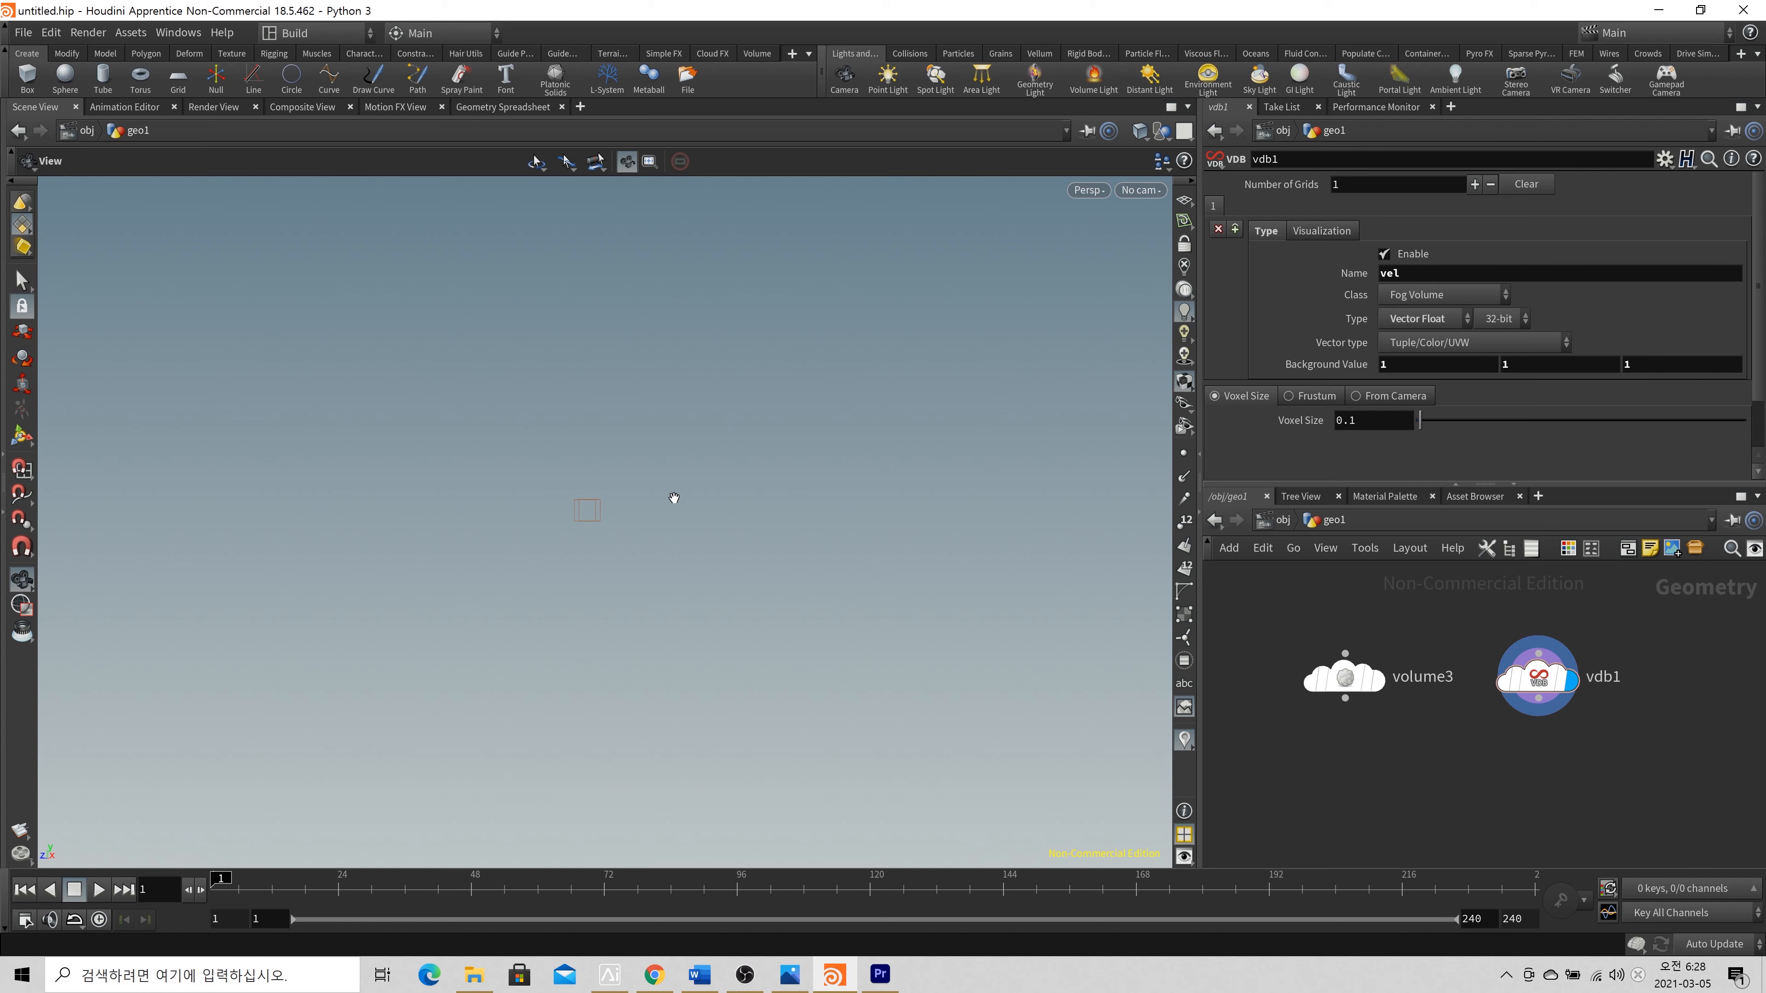
click(1346, 676)
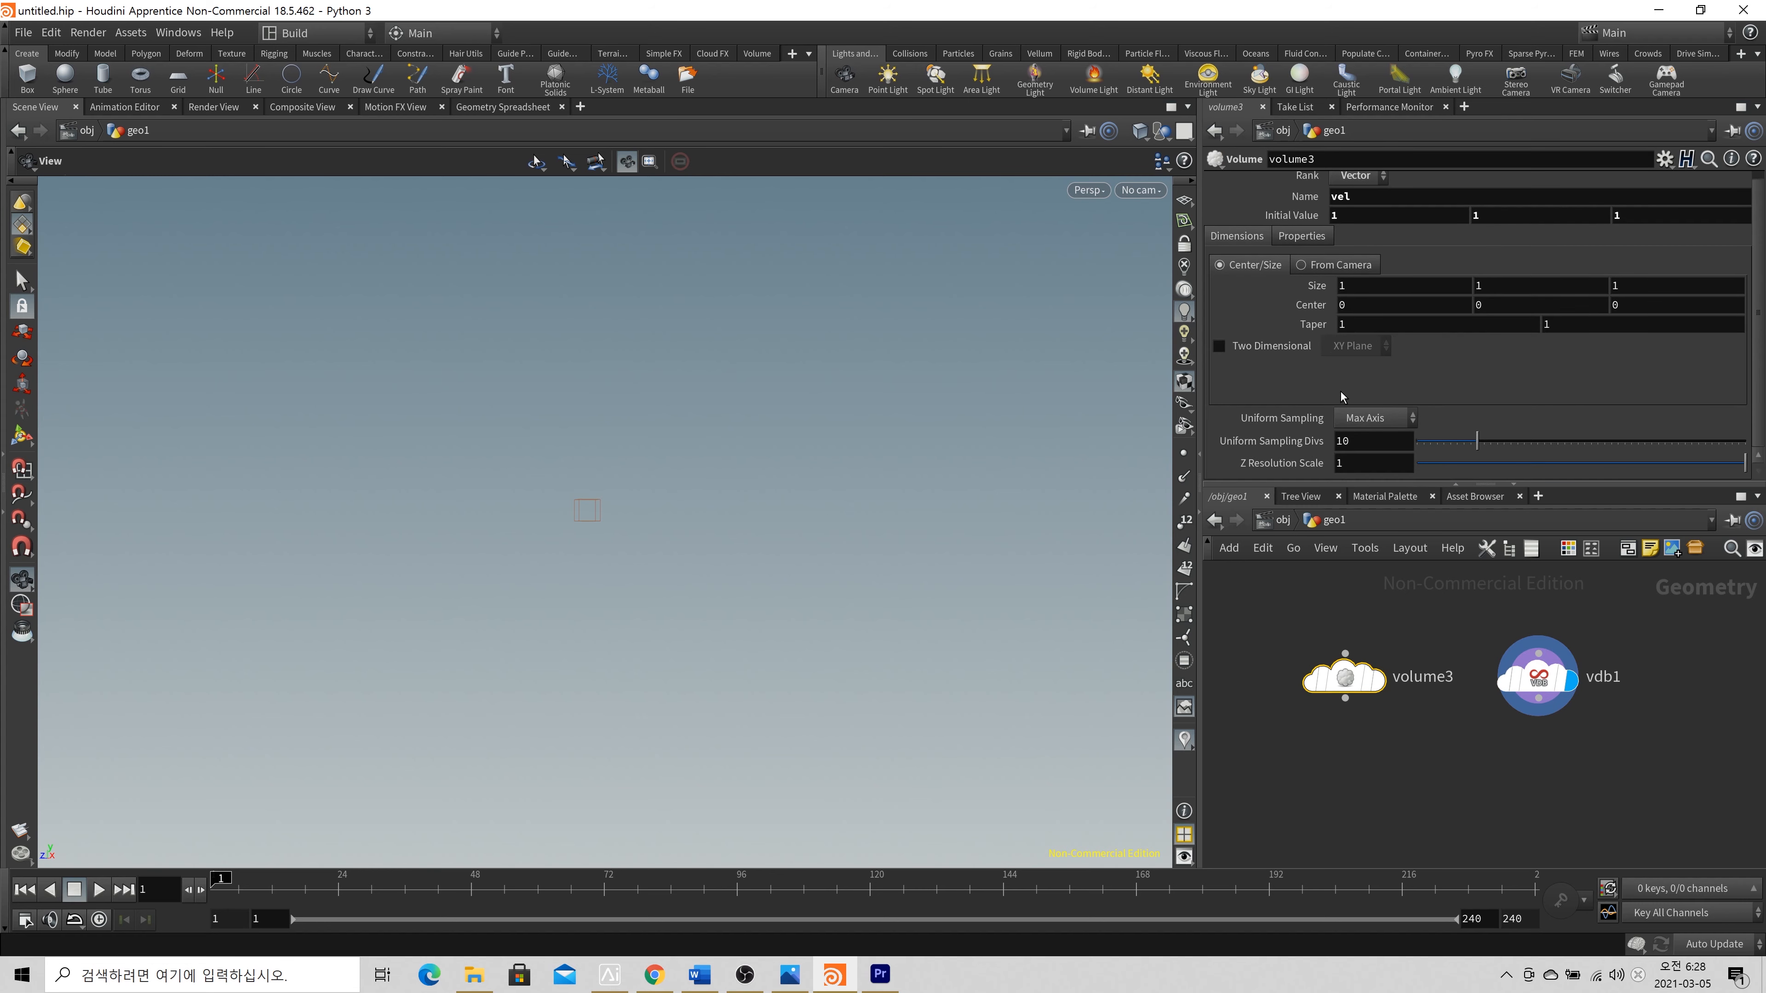
scroll(1347, 361, down, 1)
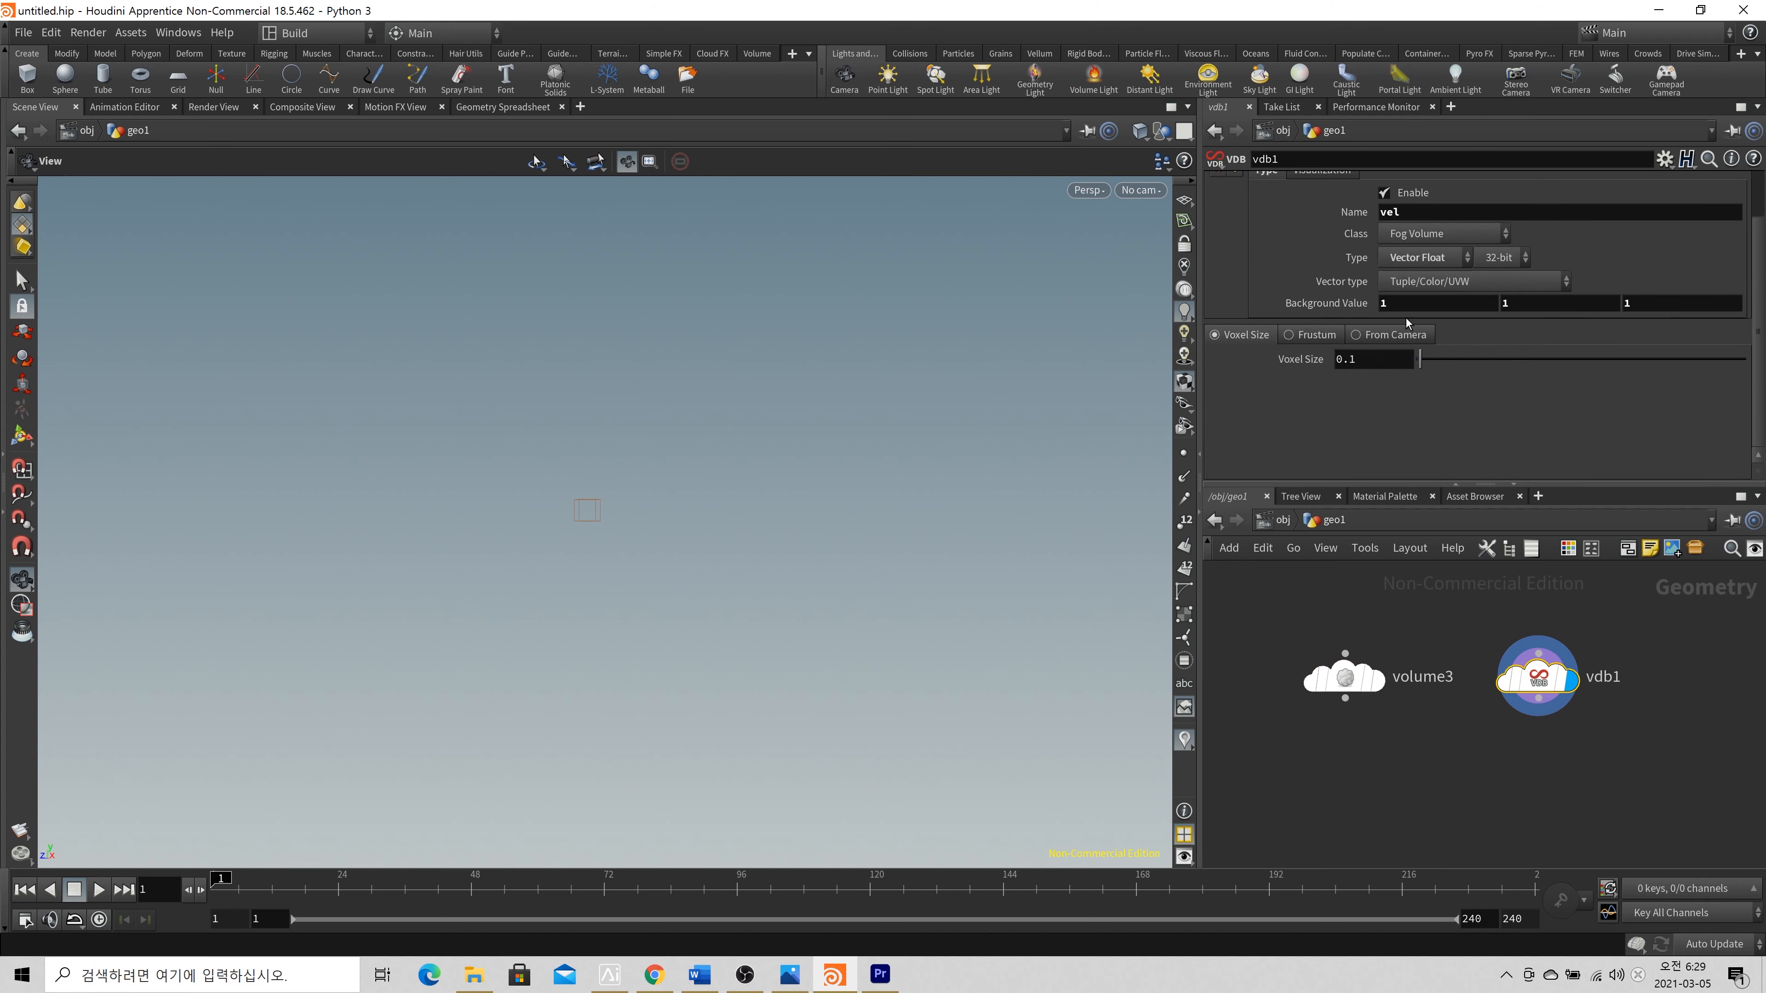
scroll(1625, 344, up, 1)
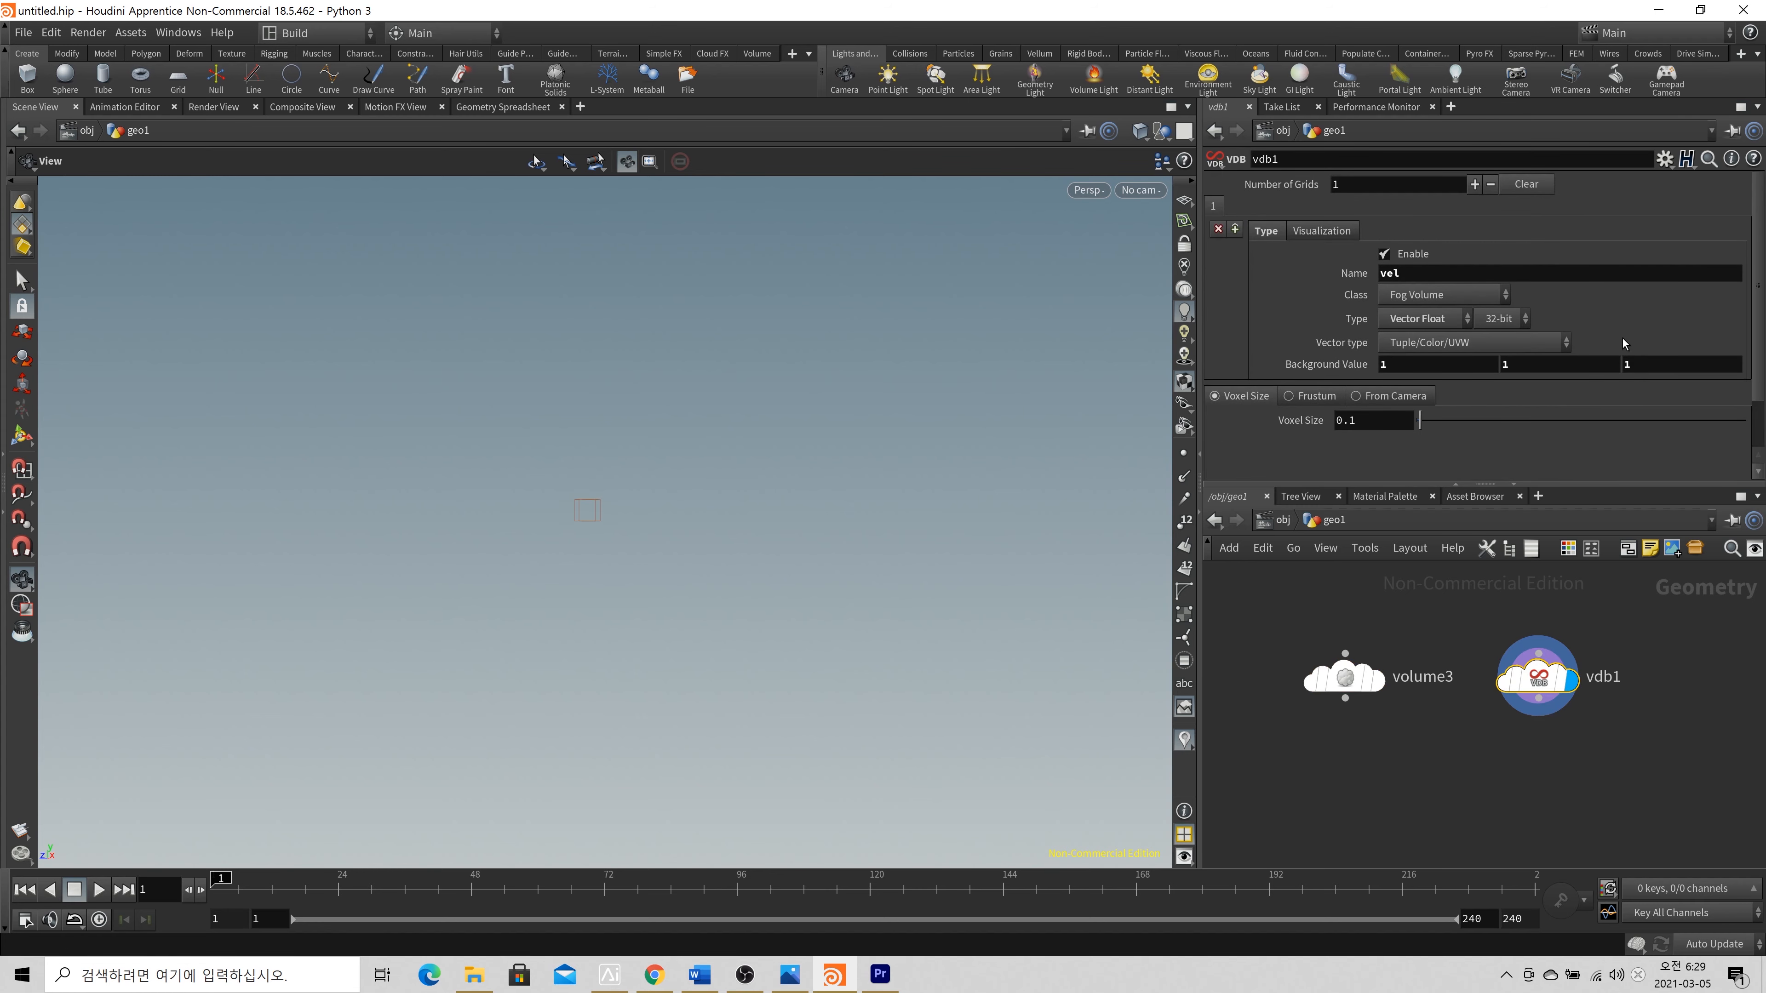
Add a VDB Activate node below vdb1, connect vdb1 to its first input and display it
click(1558, 775)
key(Tab)
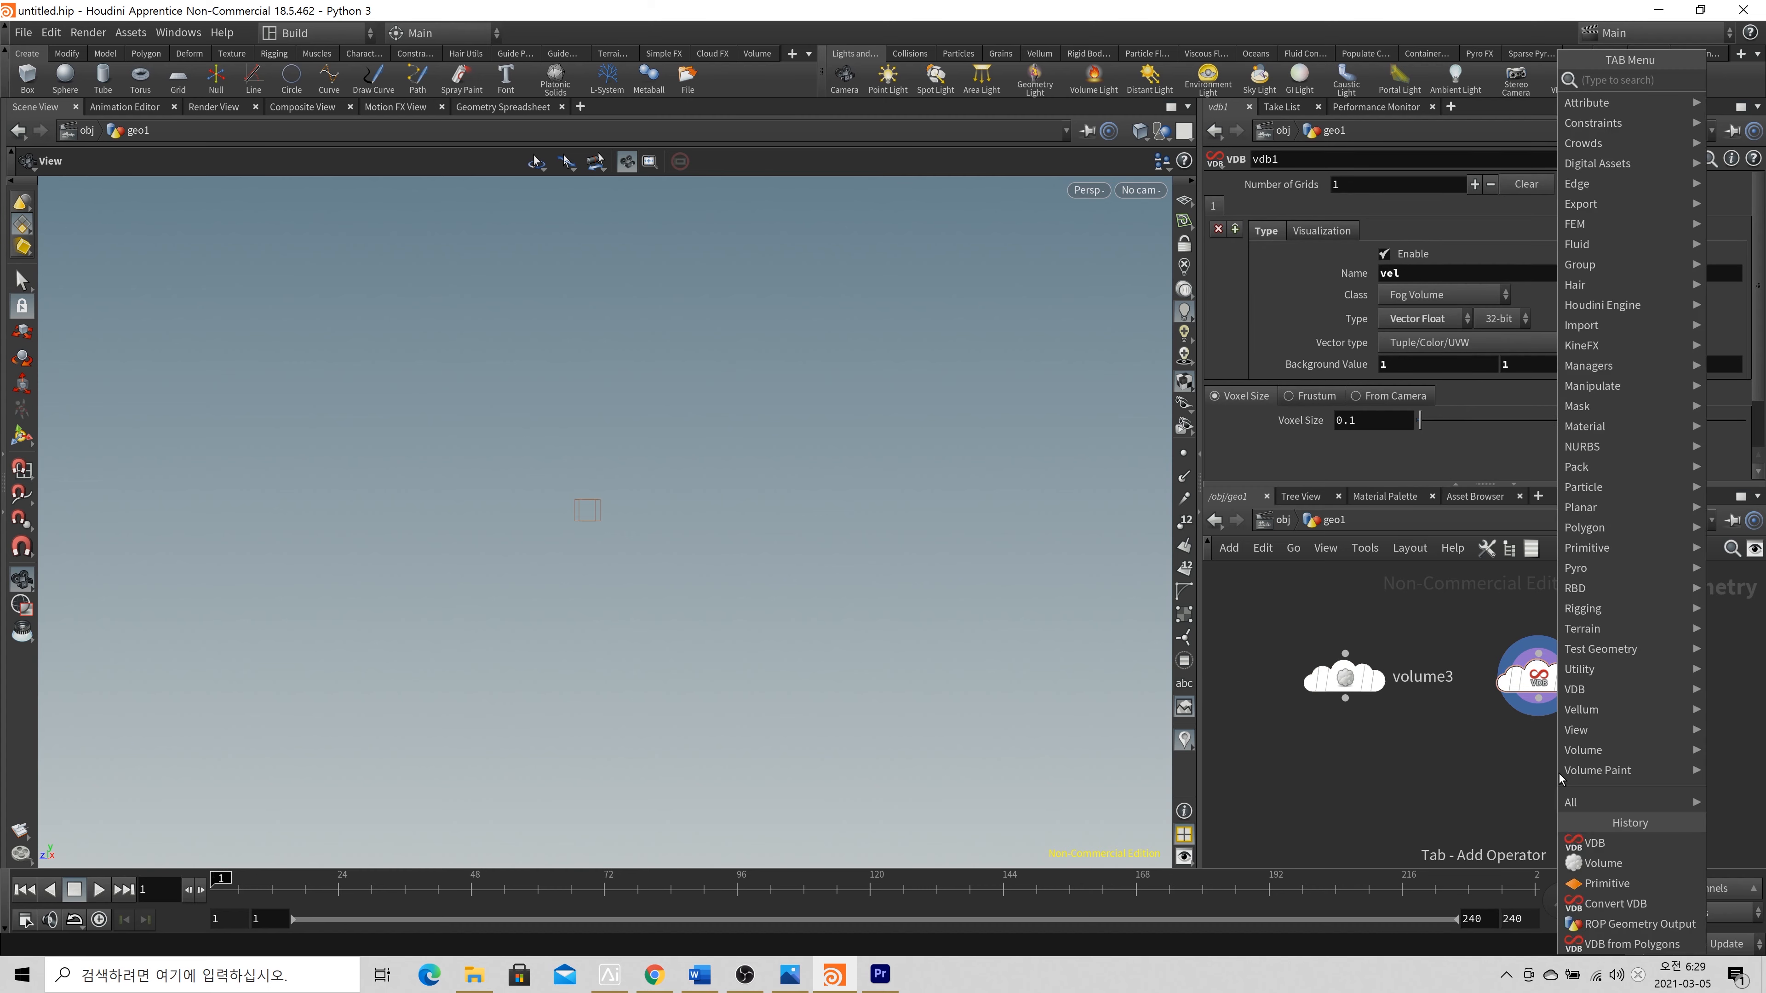
text(vdbac)
key(Return)
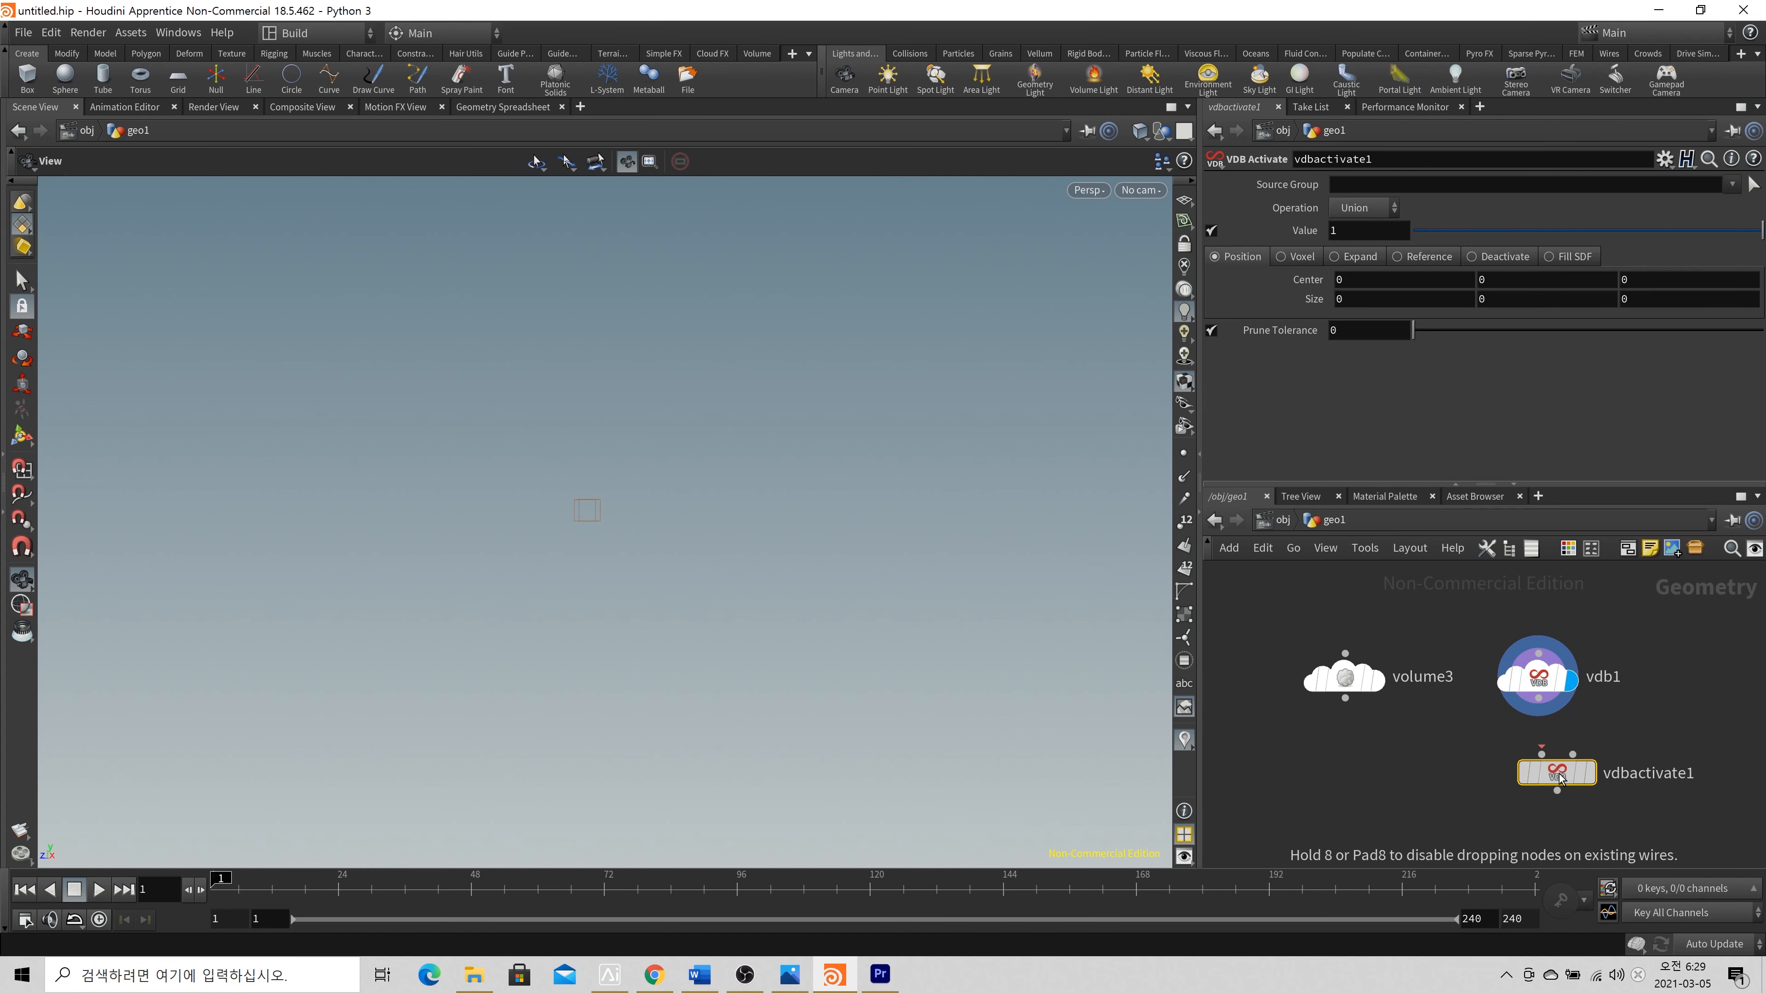
click(1560, 775)
drag(1539, 699, 1542, 744)
click(1560, 770)
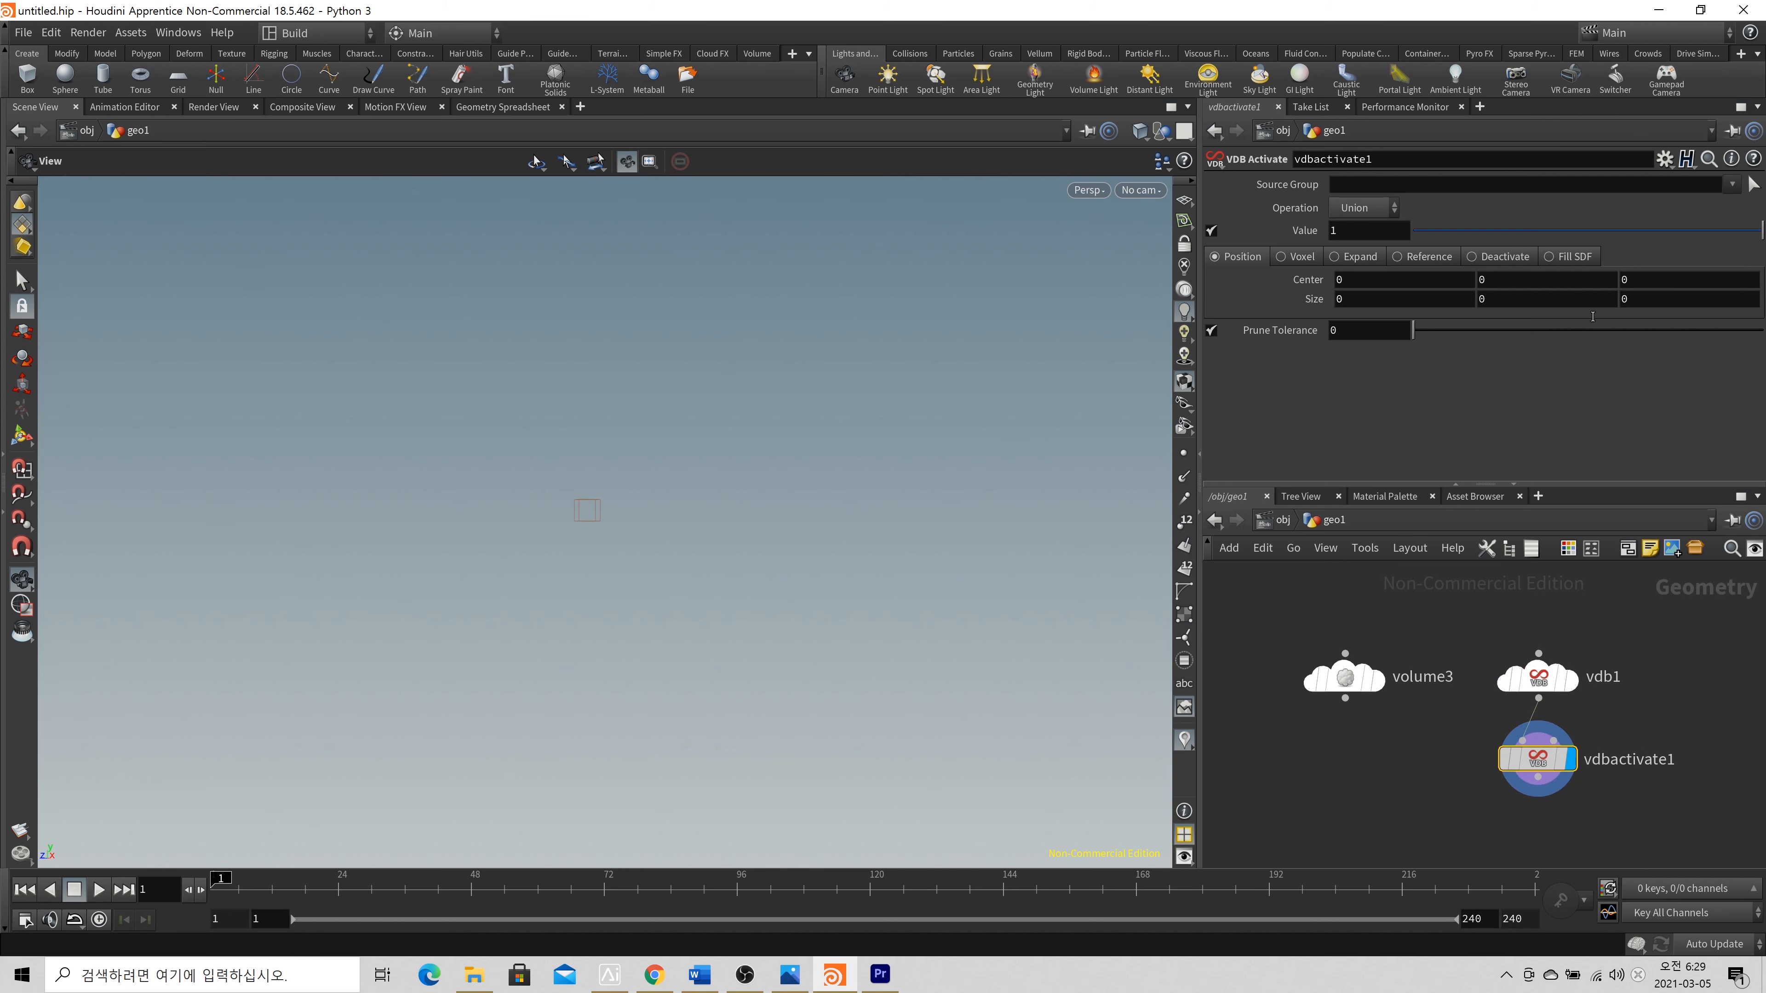
Set the VDB Activate region's size to 5, 5, 5 and bring the whole activated box into view
click(1363, 299)
text(5)
key(Tab)
text(5)
key(Tab)
text(5)
key(Return)
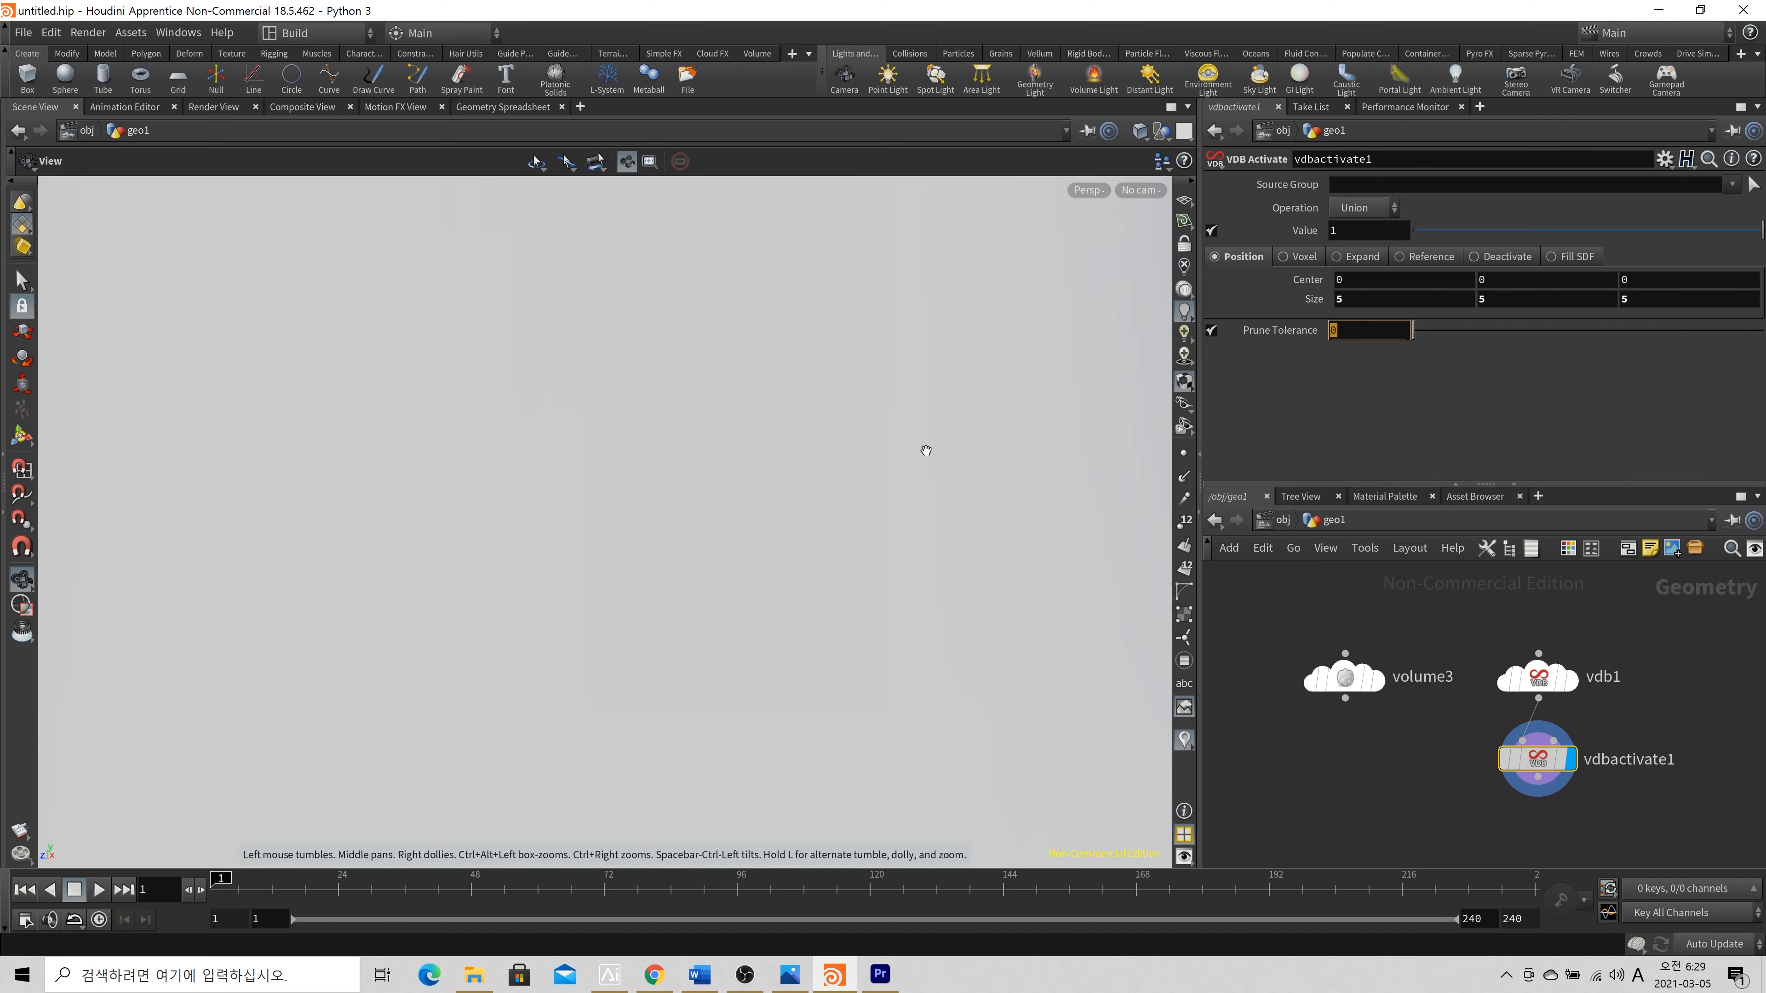
scroll(583, 482, down, 5)
key(w)
key(w)
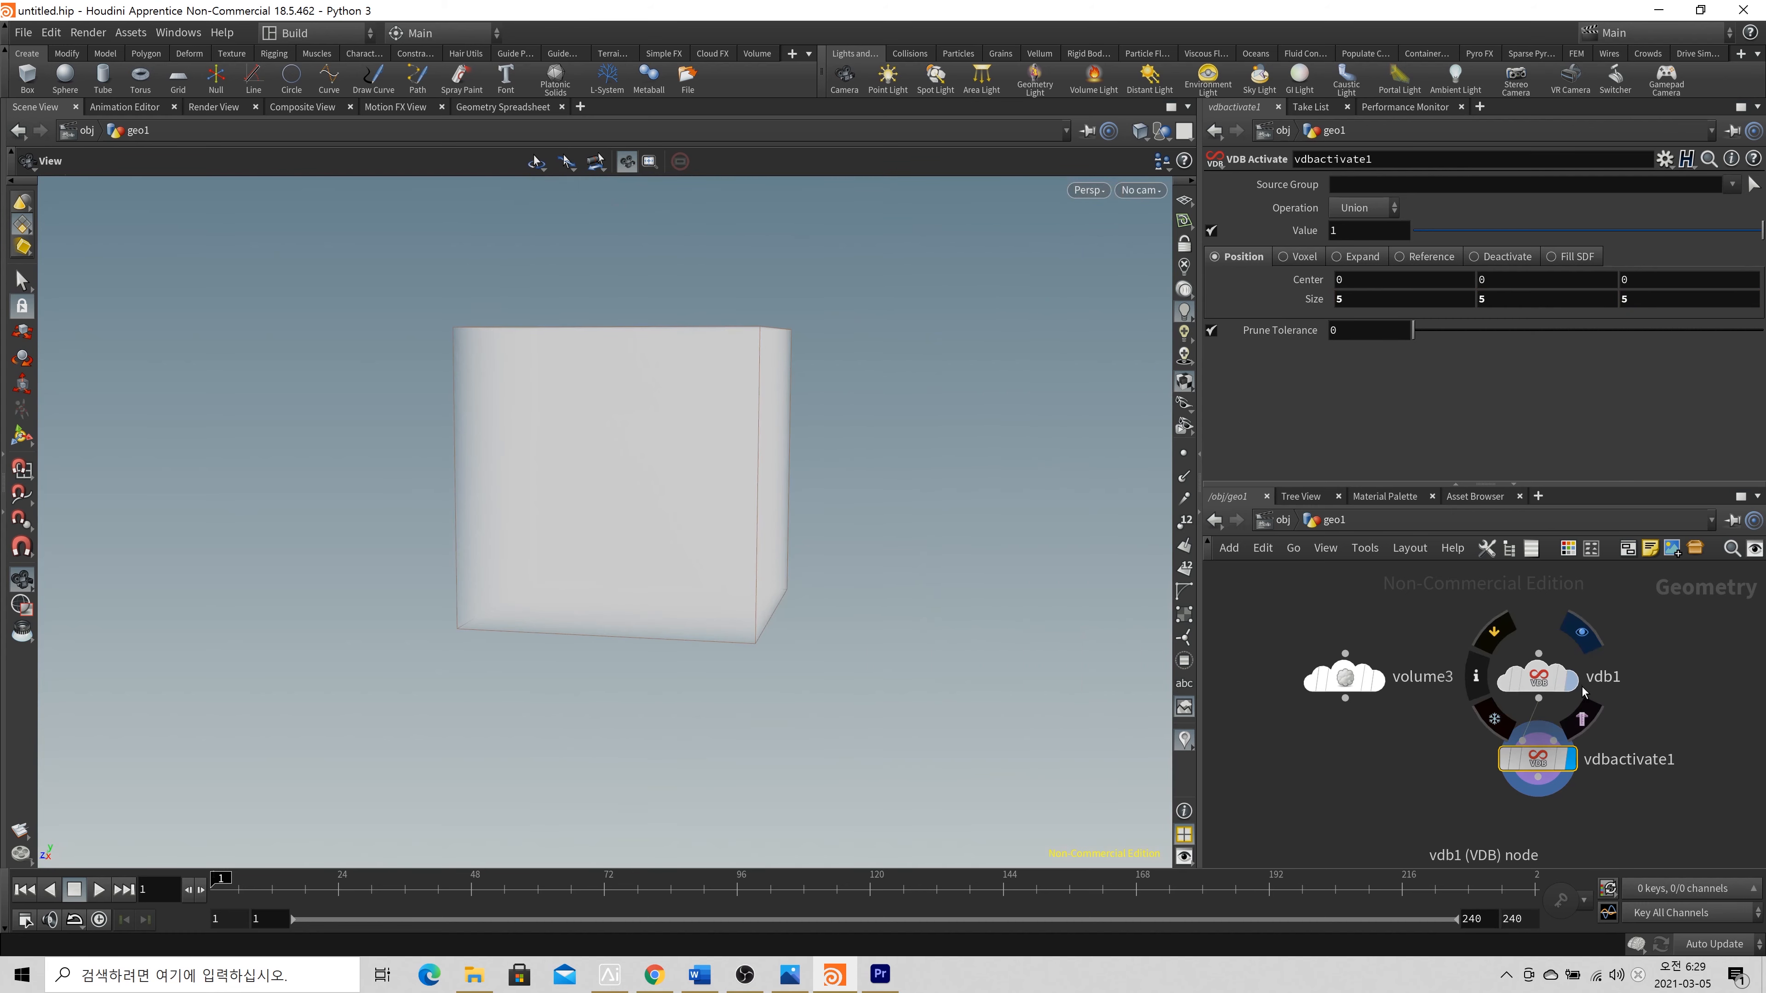
Compare the display of vdb1 with vdbactivate1, and check the activated node's information against vdb1's type settings
click(1570, 678)
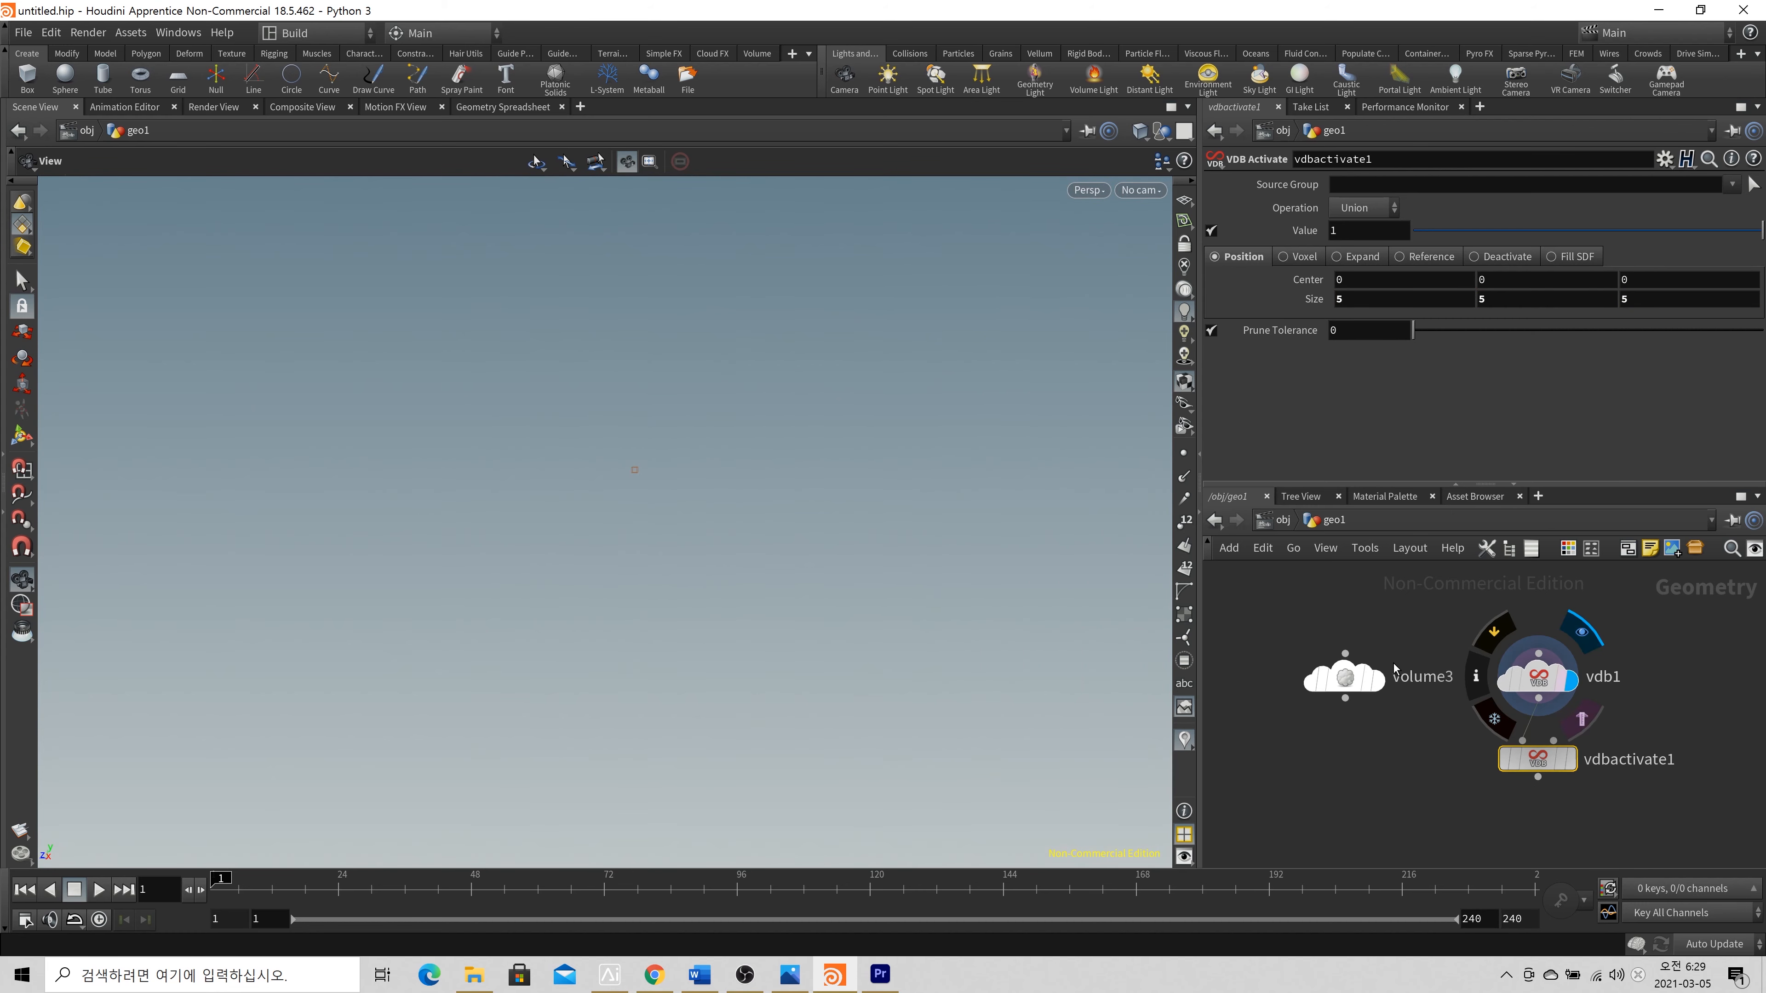
click(1569, 763)
middle_click(1549, 760)
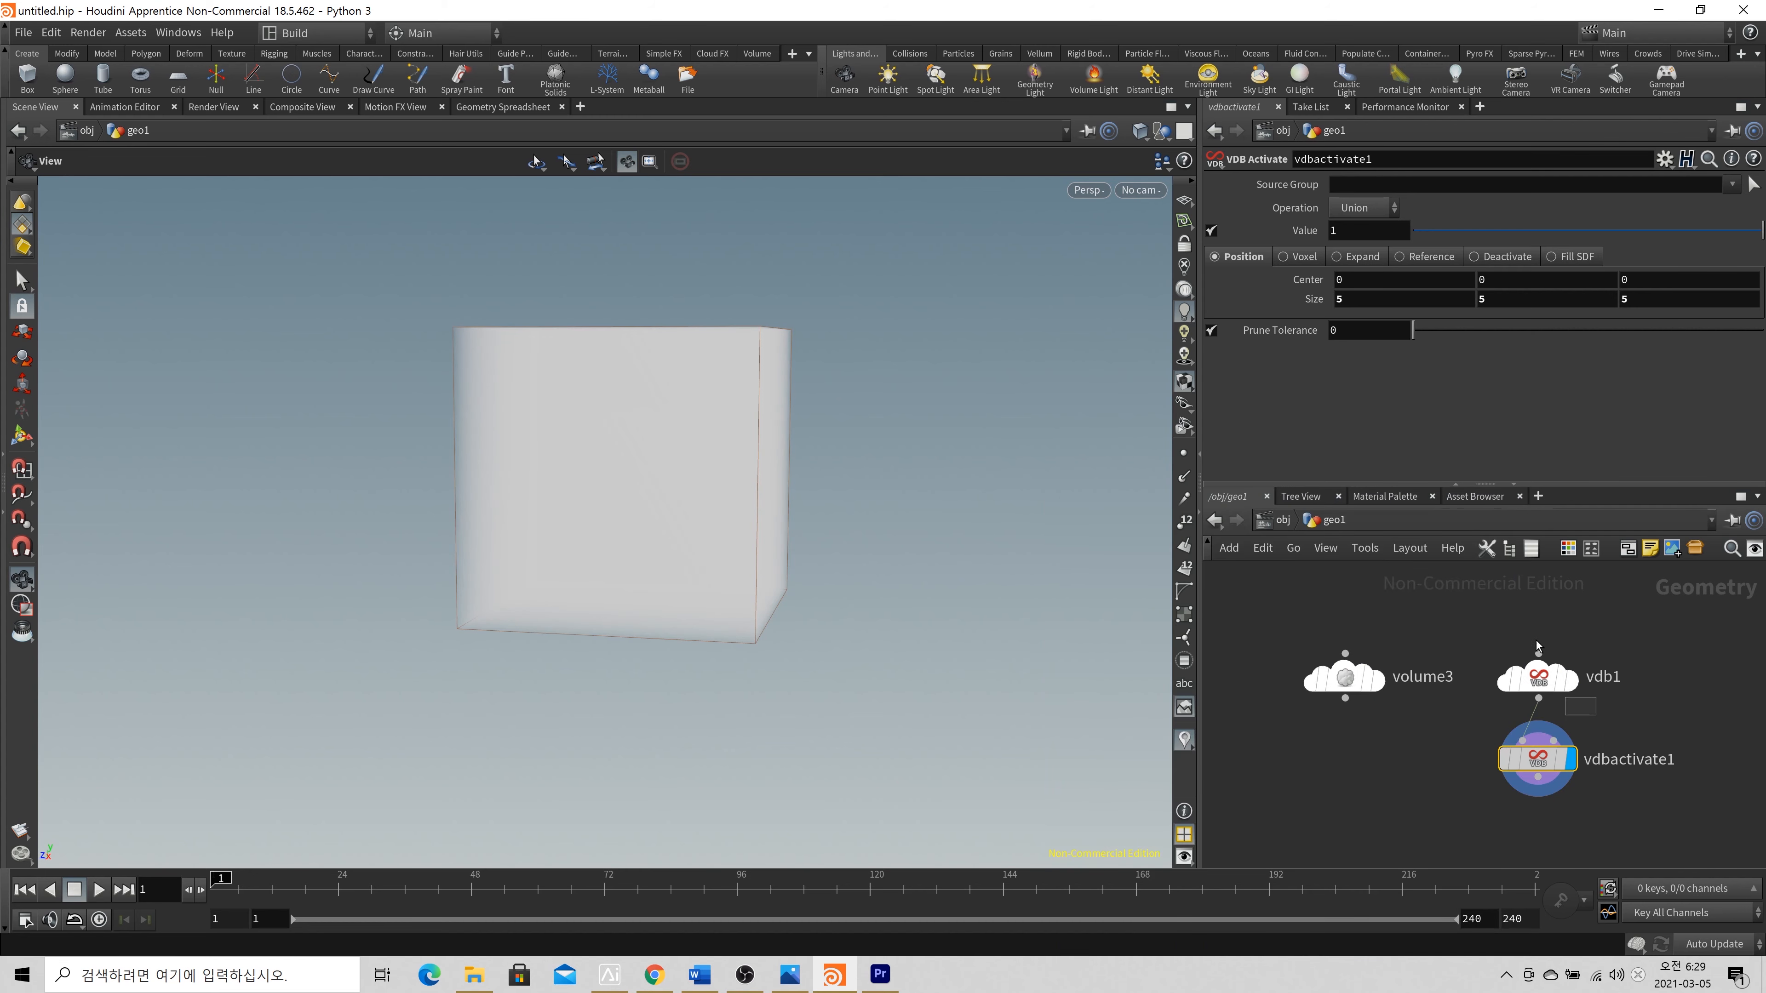
click(1538, 676)
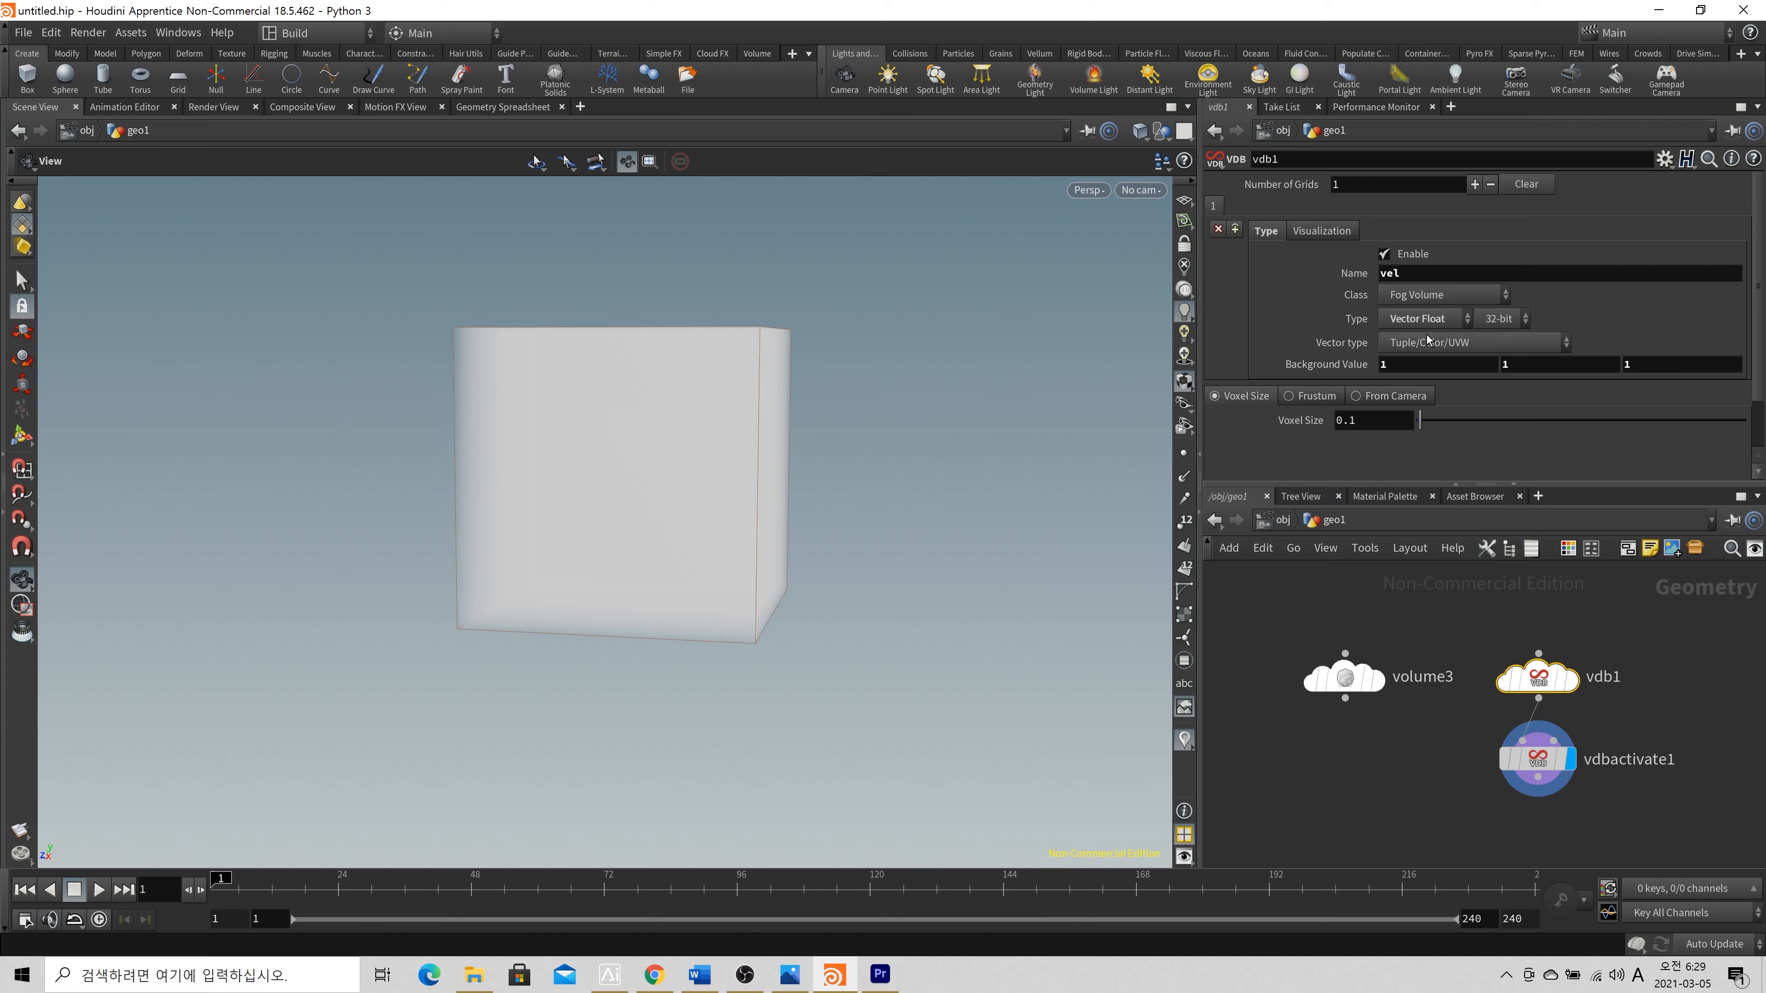
middle_click(1538, 759)
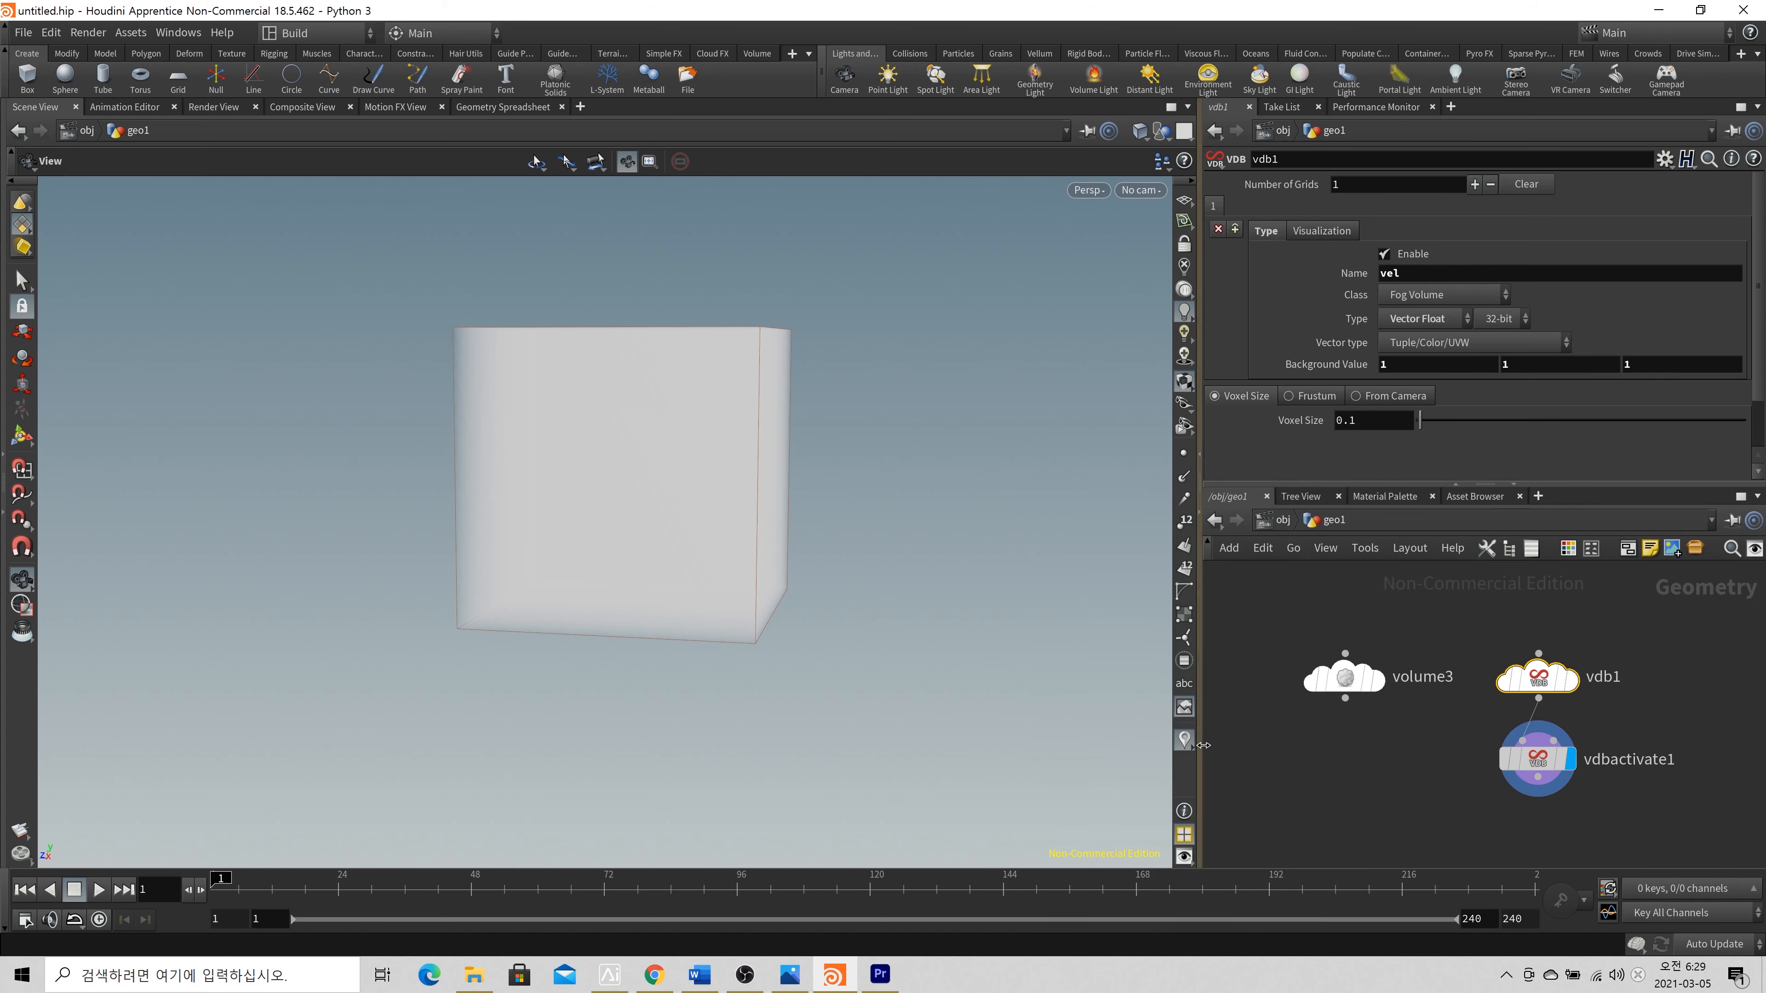
Compare the node information of volume3 with that of vdbactivate1
click(1356, 677)
middle_click(1356, 676)
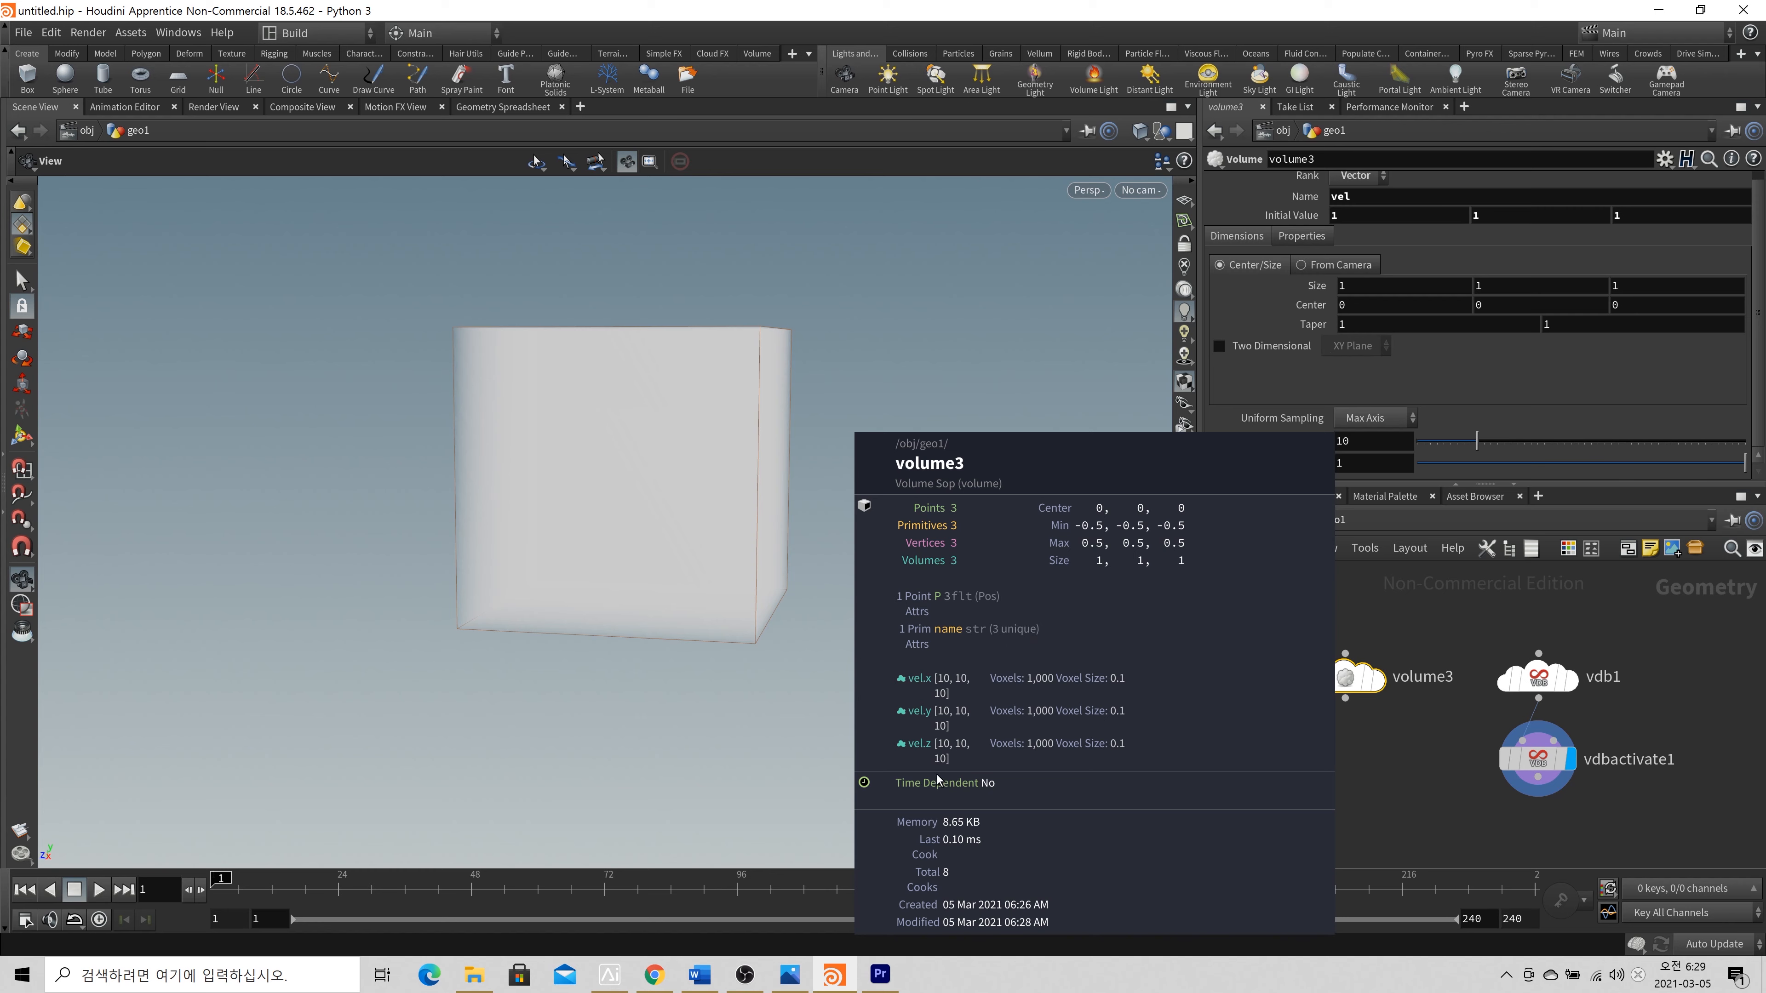
click(1535, 759)
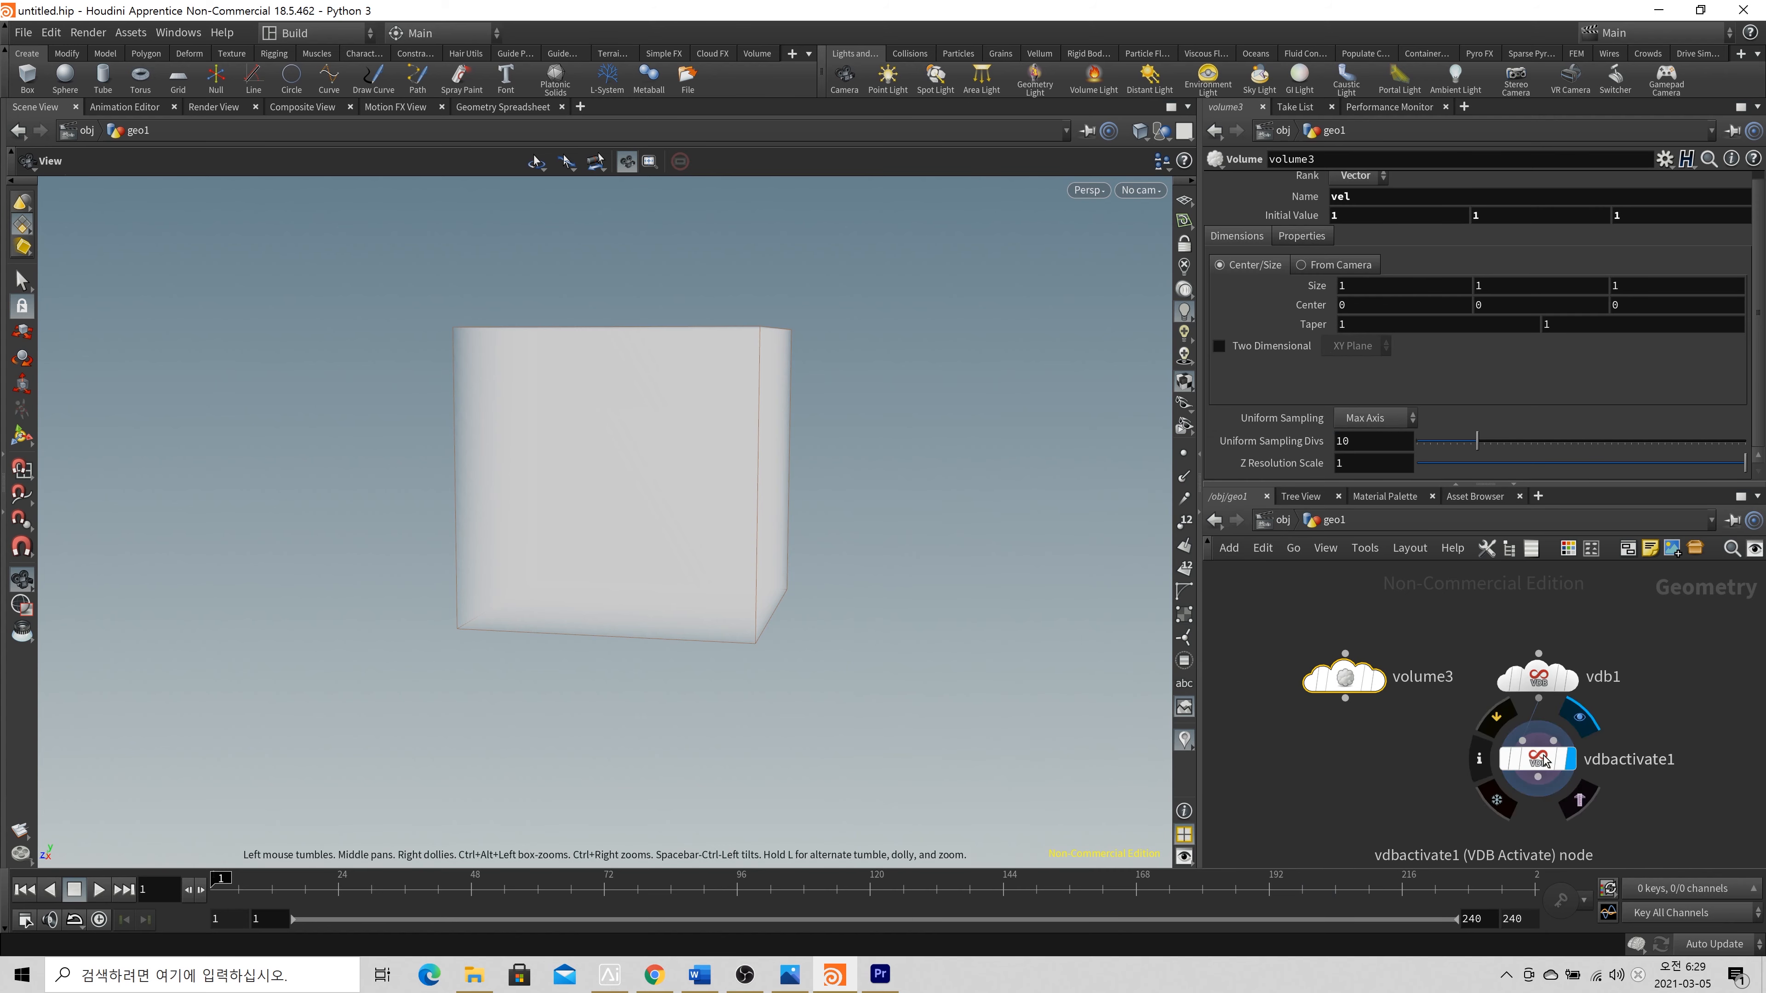
middle_click(1535, 759)
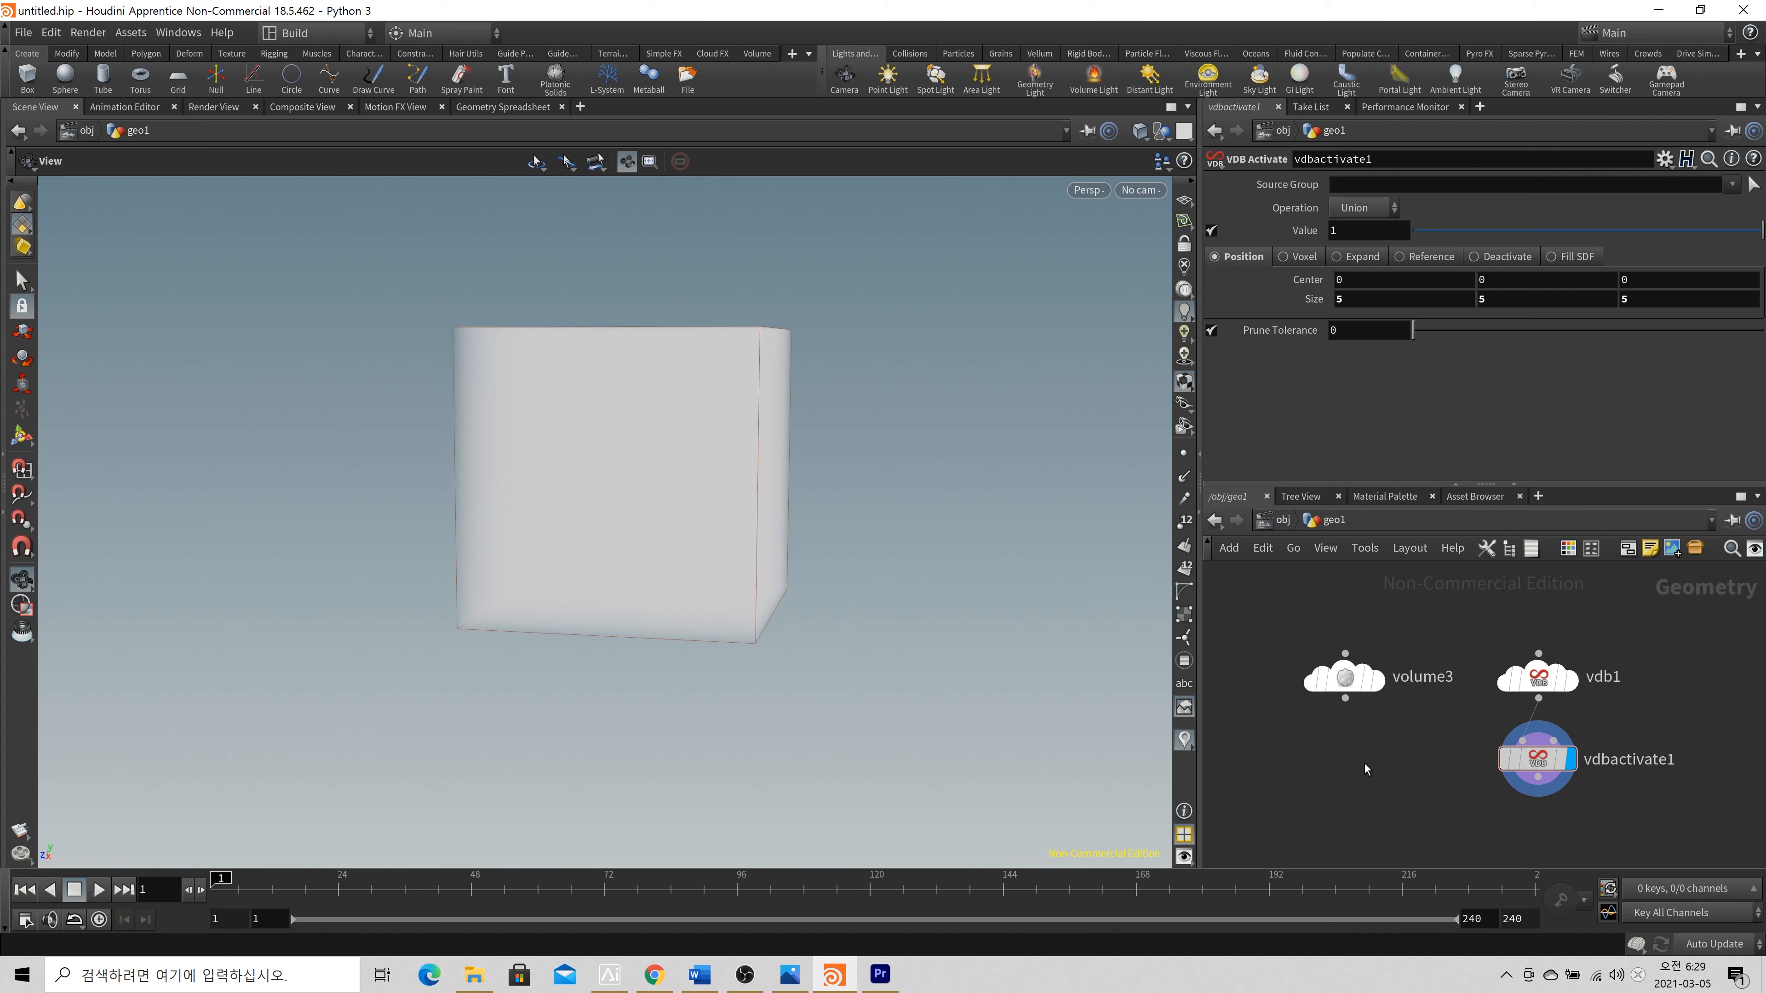
Display volume3 and examine the vel volumes in its node information
key(Tab)
key(Escape)
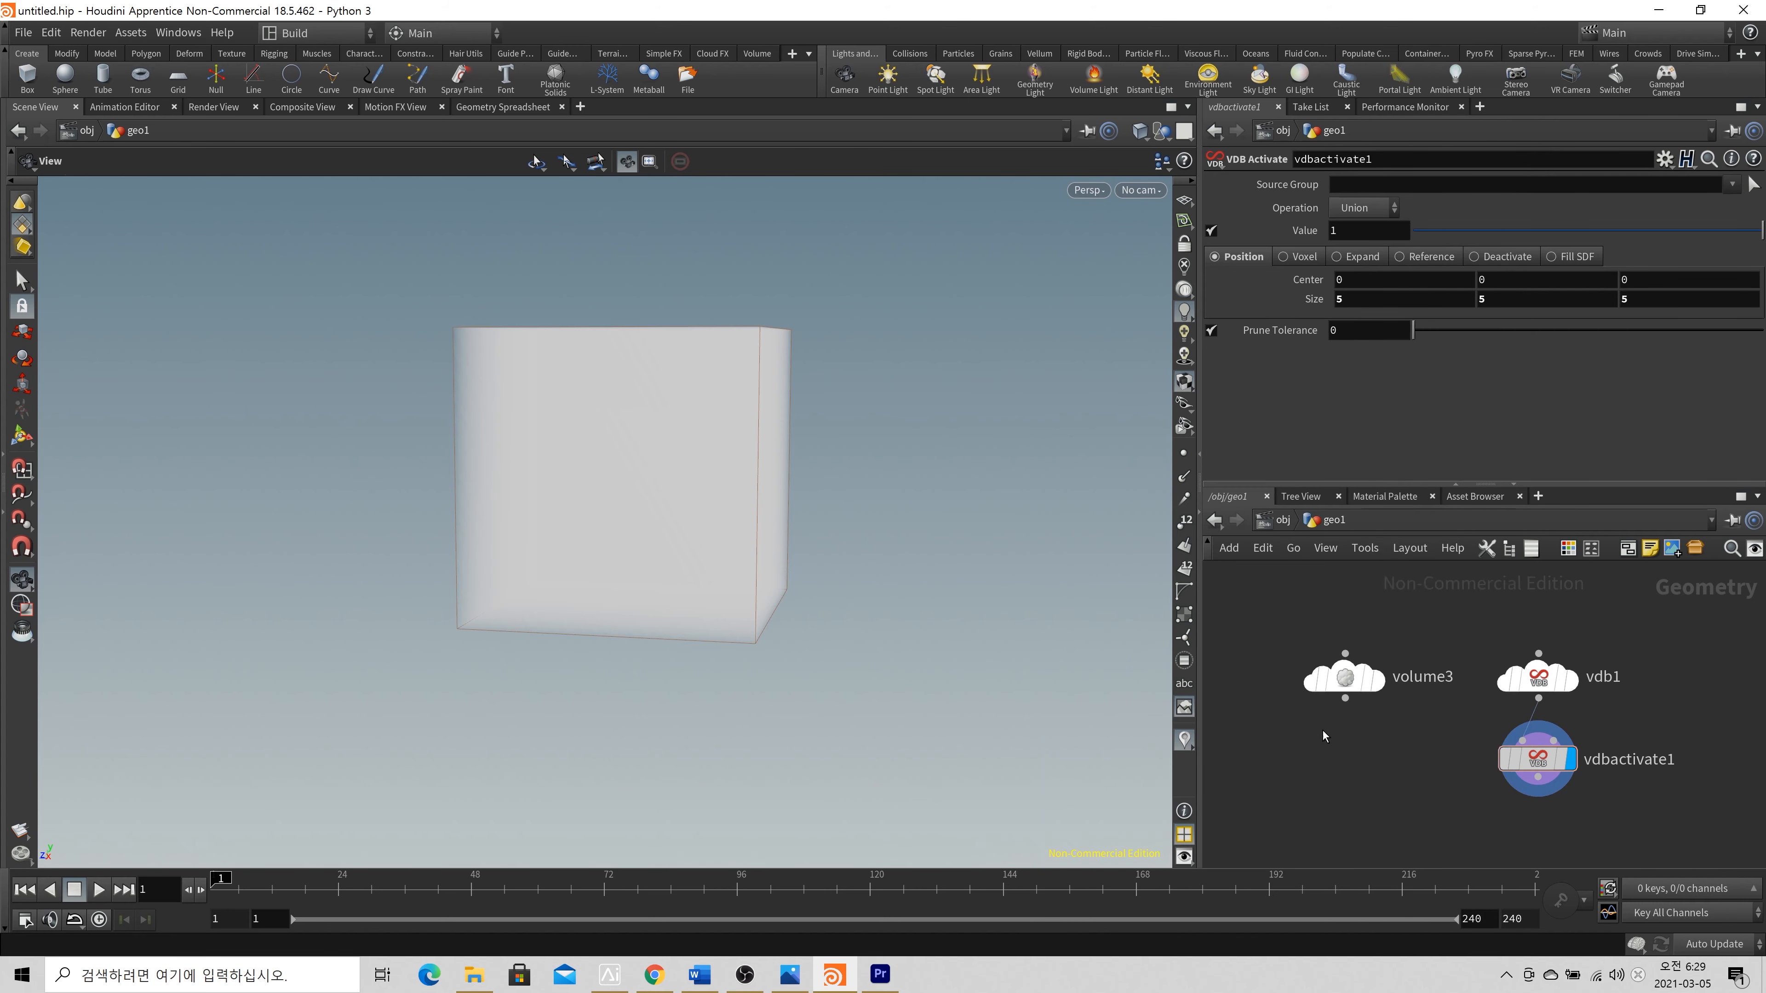
click(1367, 683)
click(1283, 676)
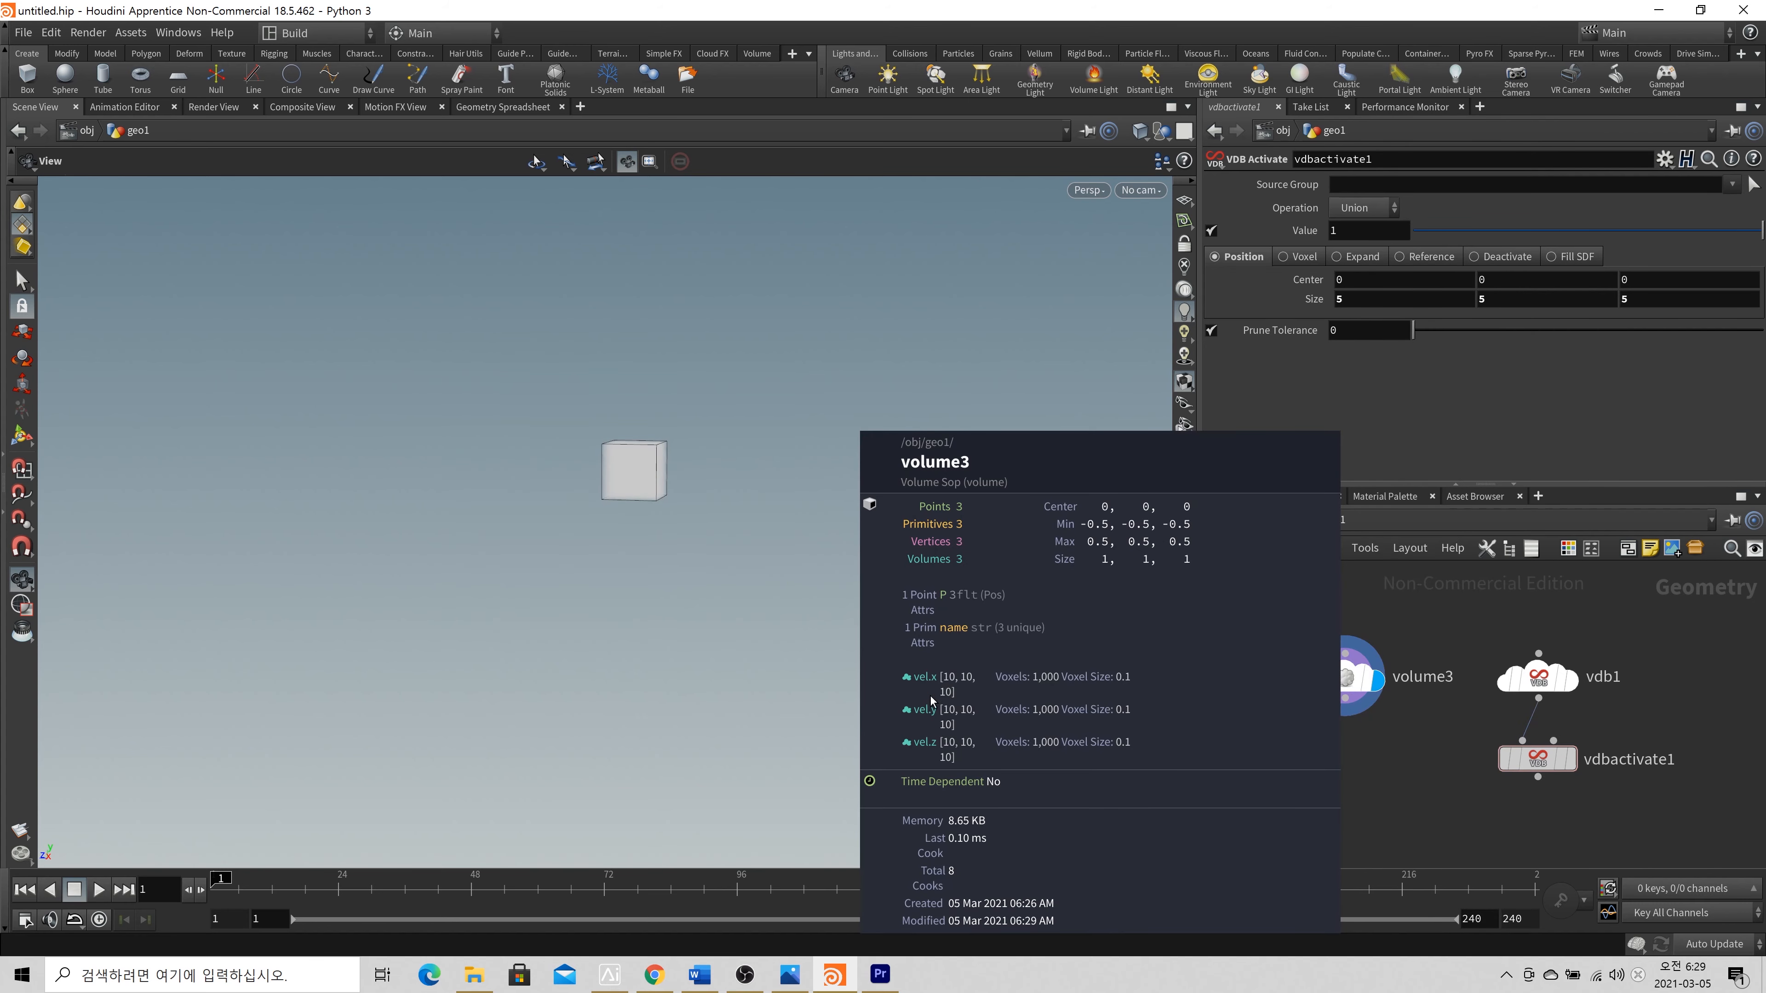
Add a Convert VDB node below volume3, connect volume3 to its first input and set it to convert to VDB
key(Tab)
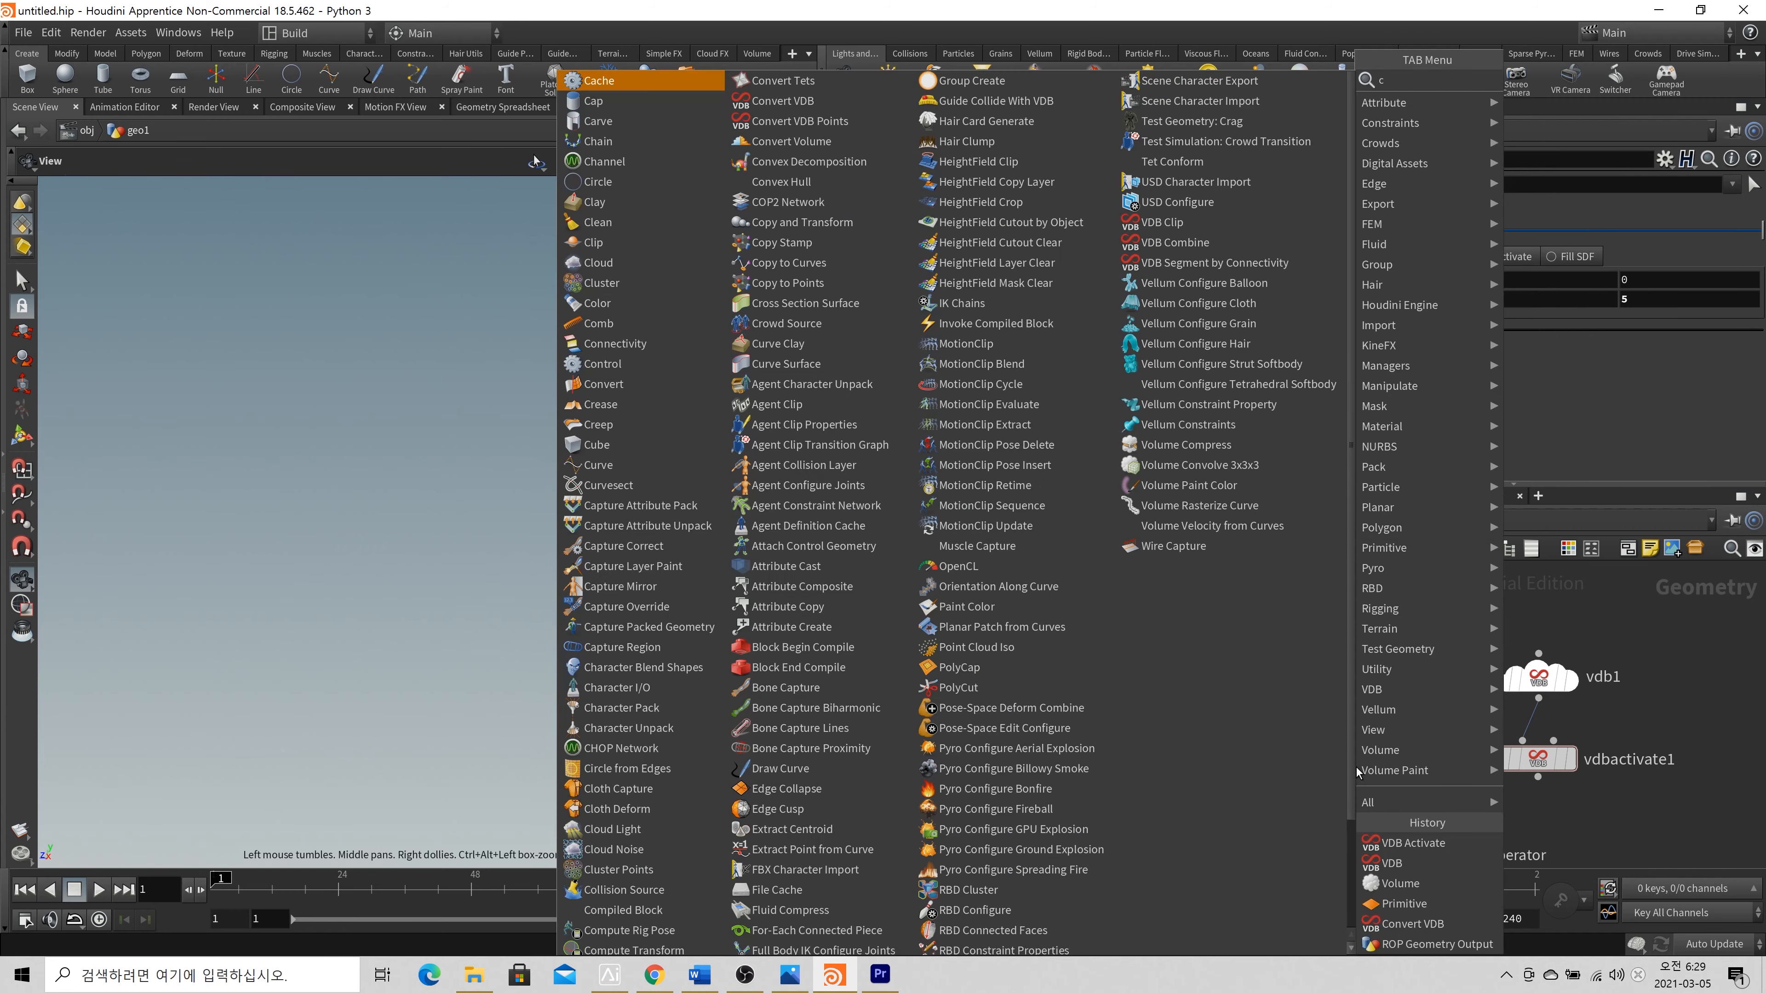
key(Escape)
key(Tab)
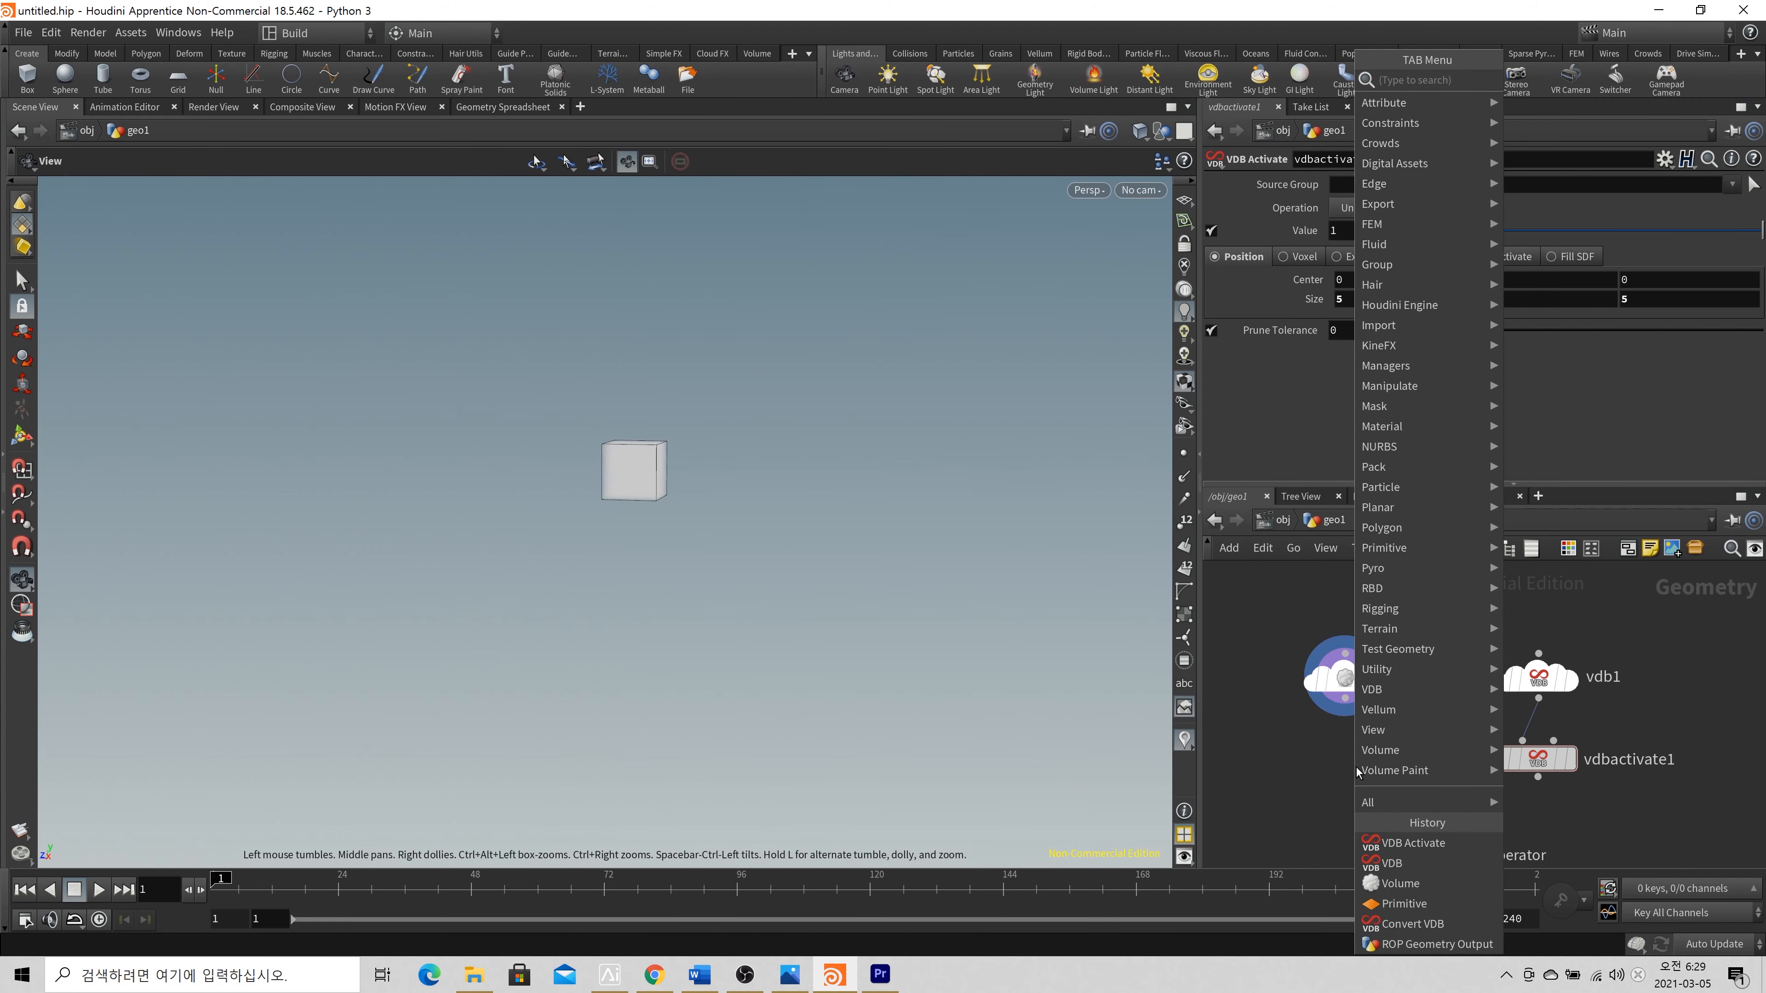
text(convert vdb)
key(Return)
click(1355, 760)
drag(1345, 698, 1338, 740)
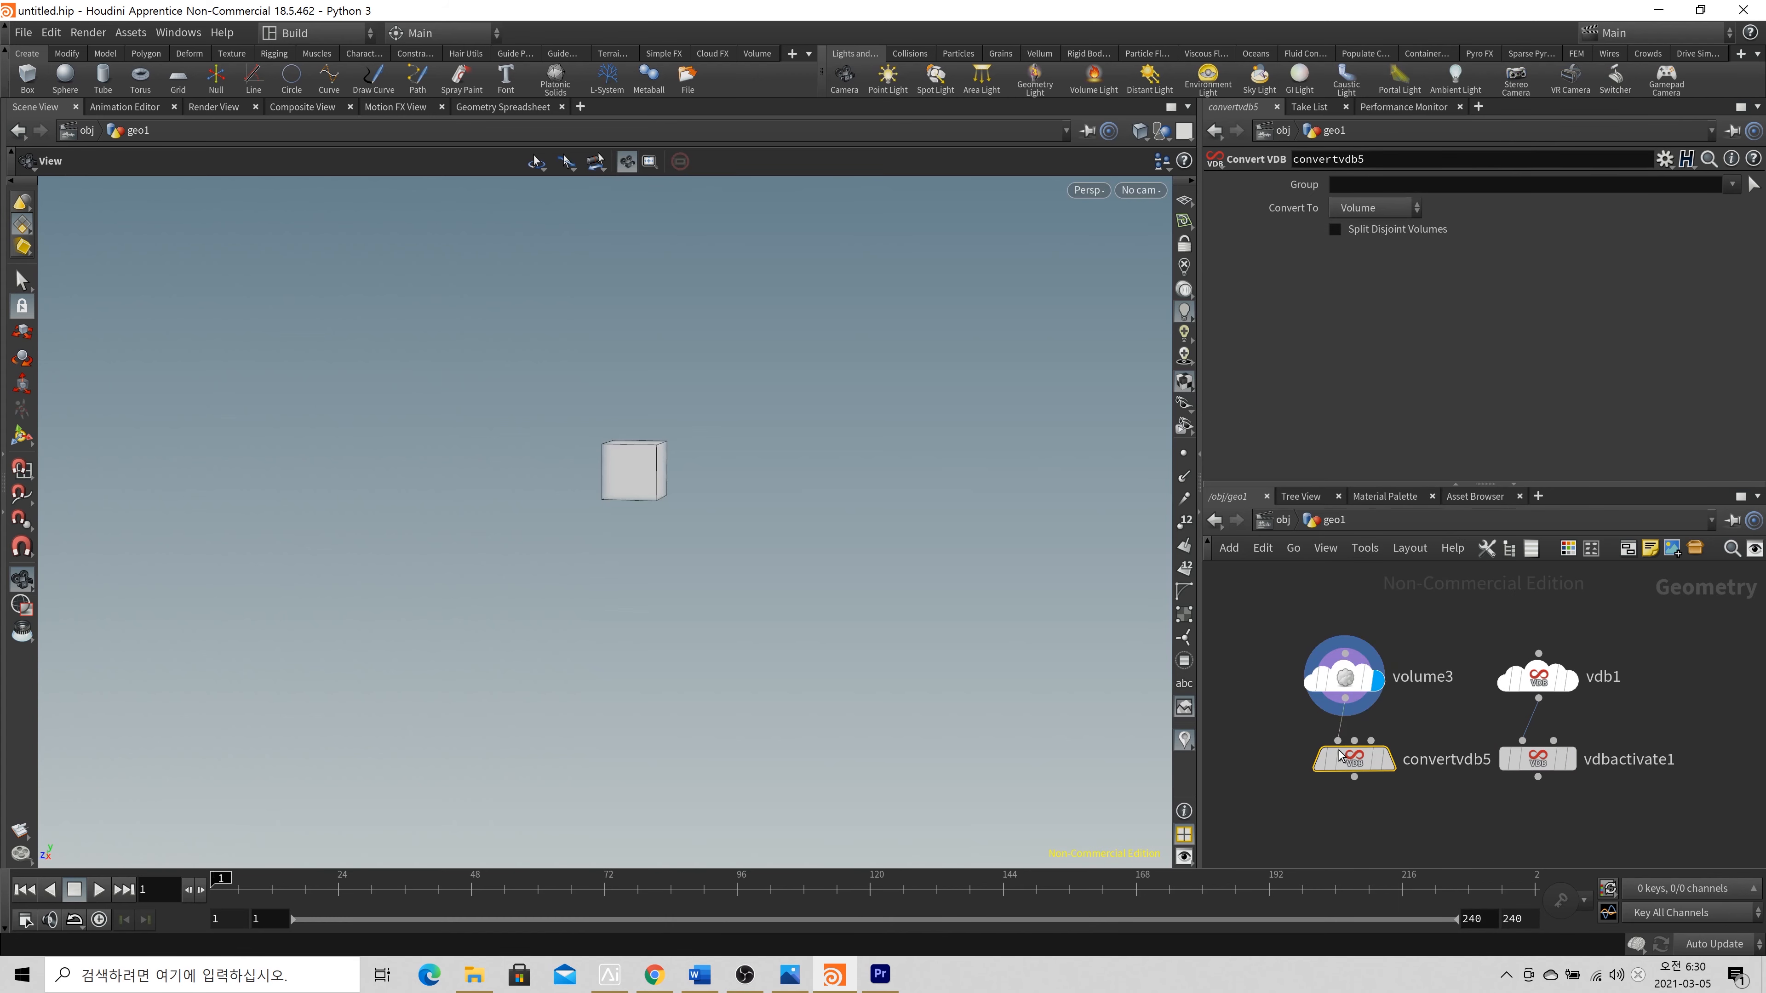
click(1405, 208)
click(1384, 237)
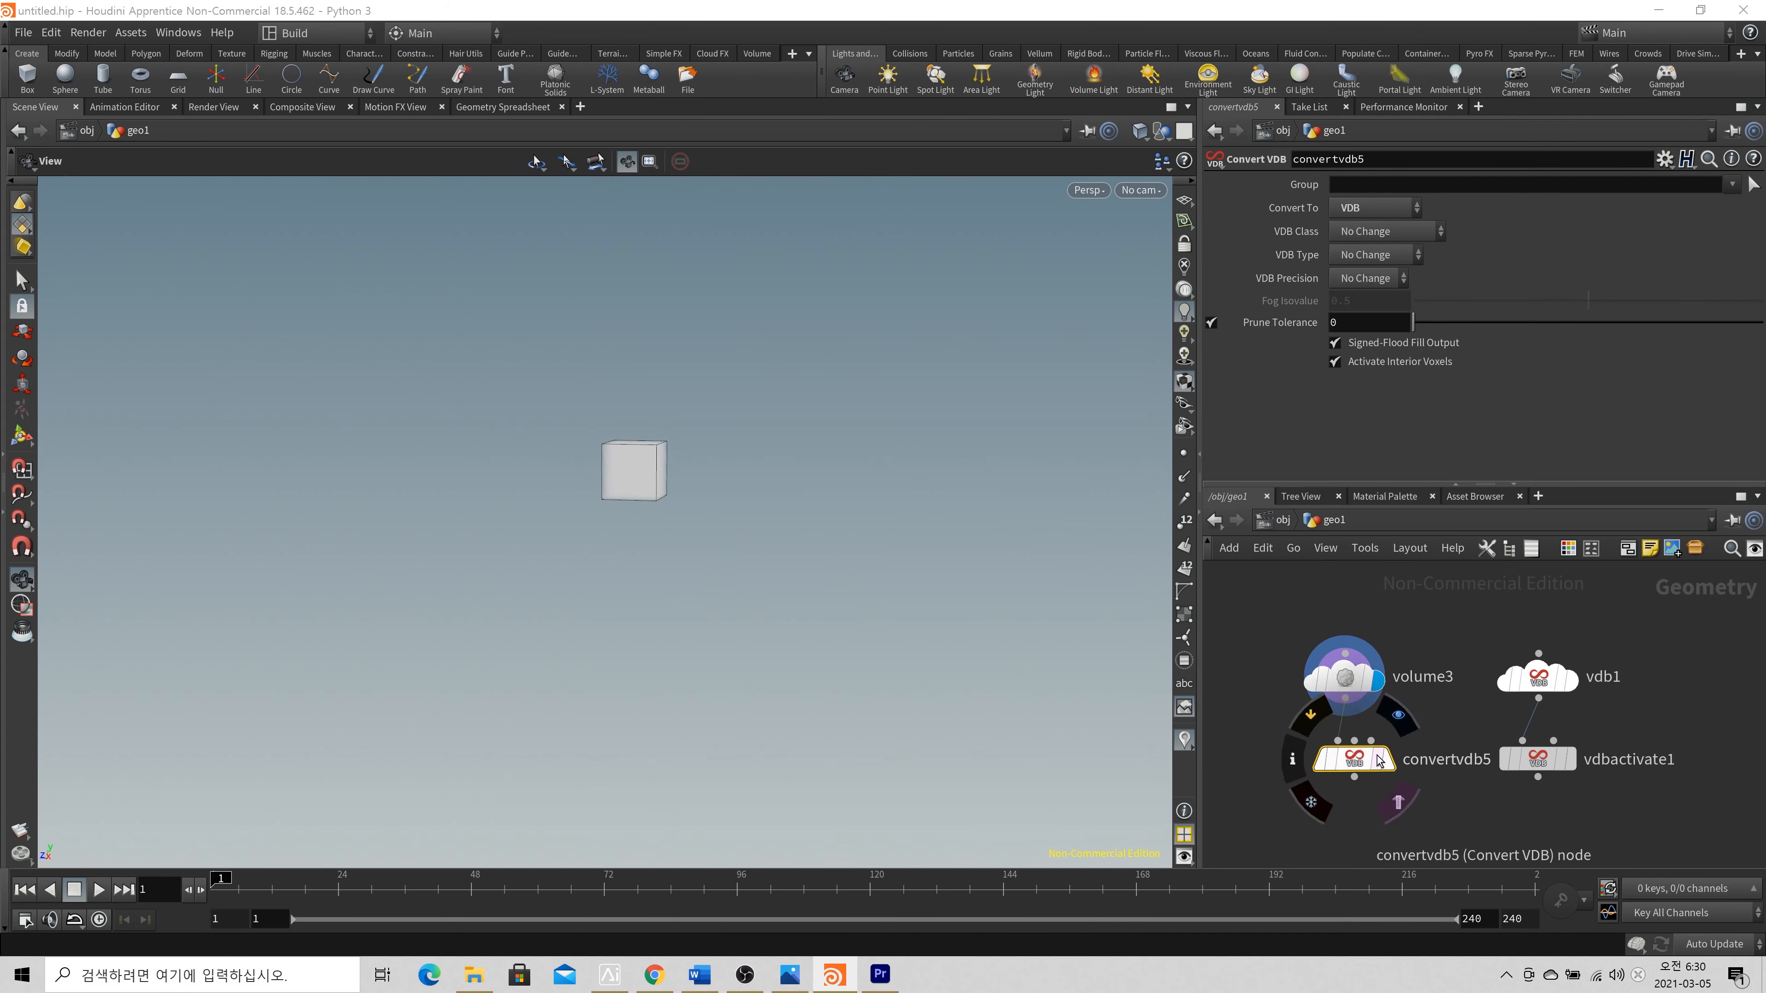
Compare the node information of convertvdb5 with that of vdbactivate1
mouse_move(1329, 758)
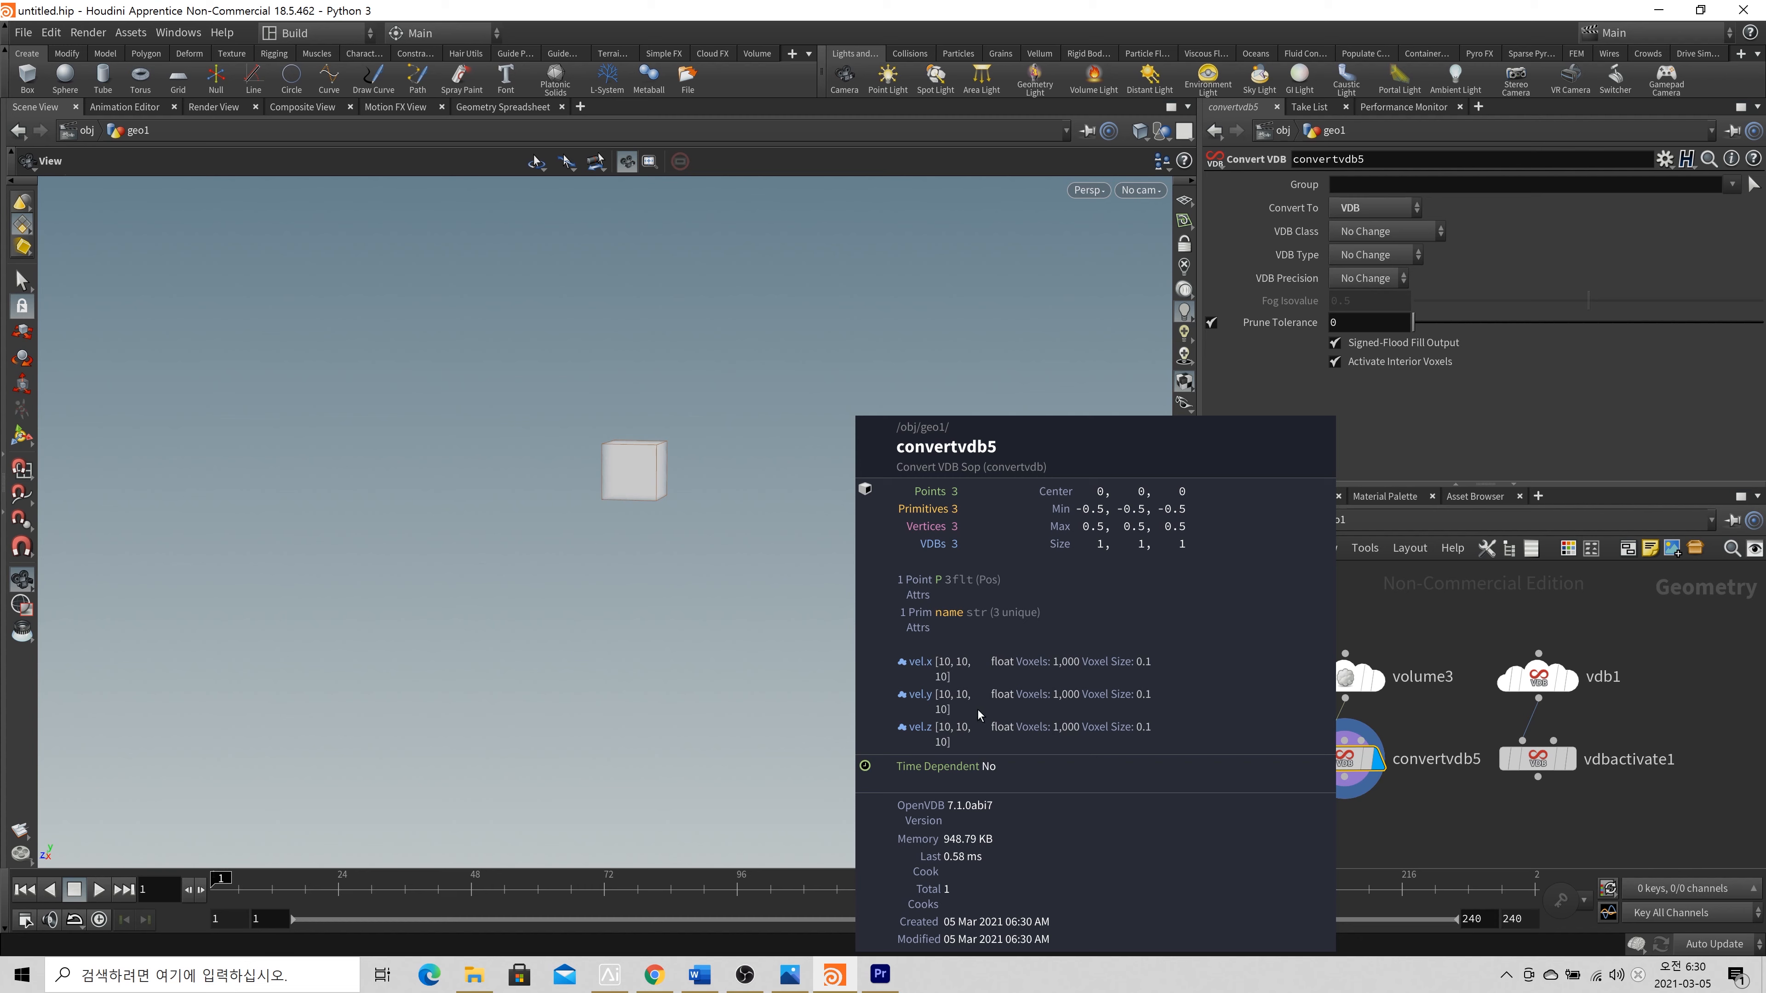
middle_click(1538, 759)
middle_click(1352, 766)
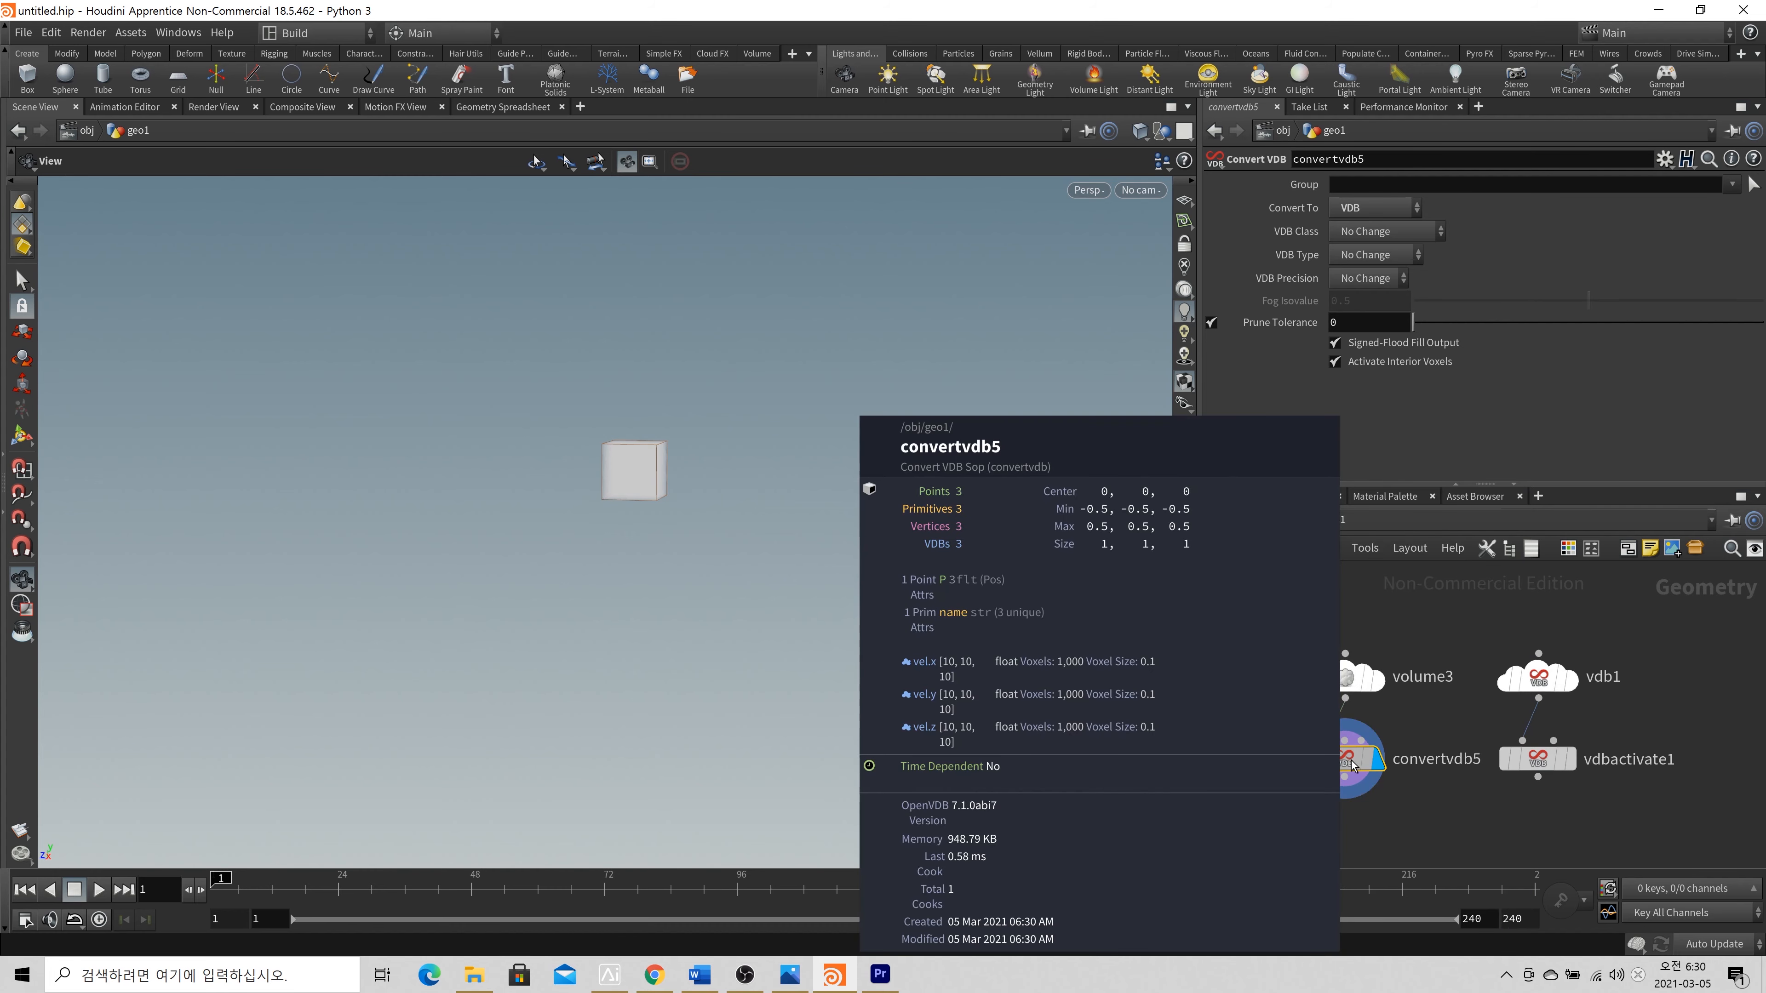
Add a VDB Vector Merge node after convertvdb5, align it directly below and display it
middle_drag(1418, 853, 1410, 715)
key(Tab)
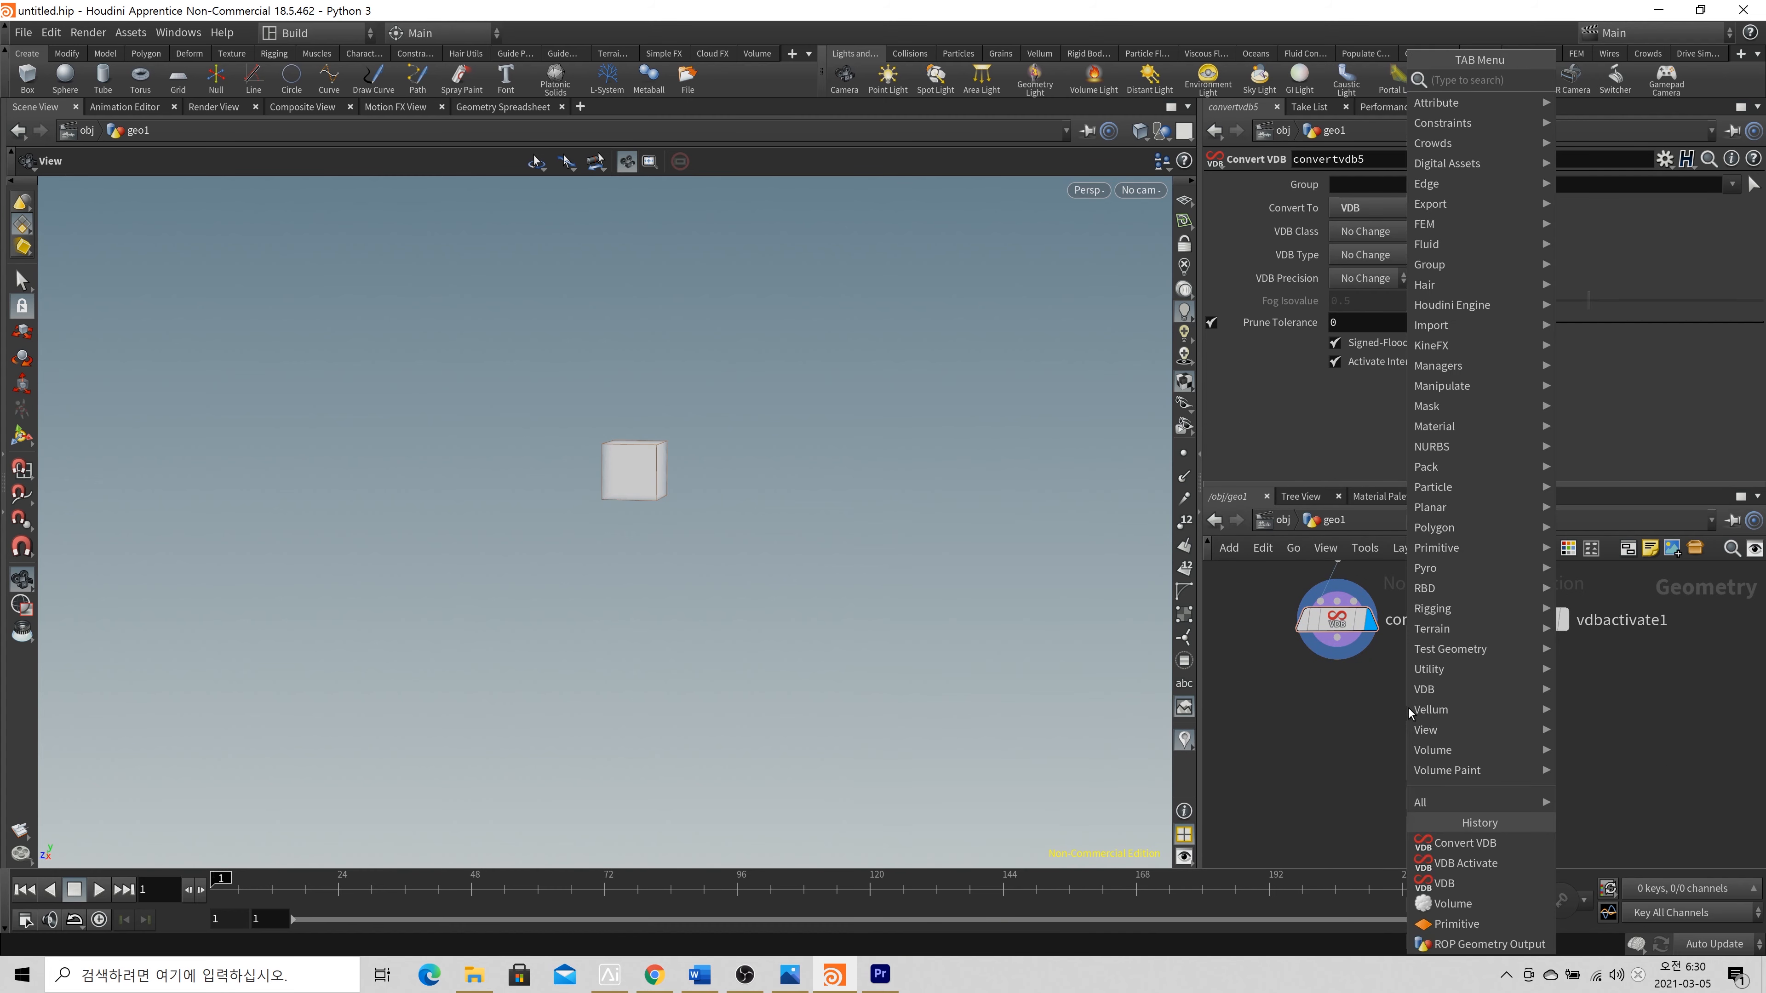
text(vdbvec)
key(Return)
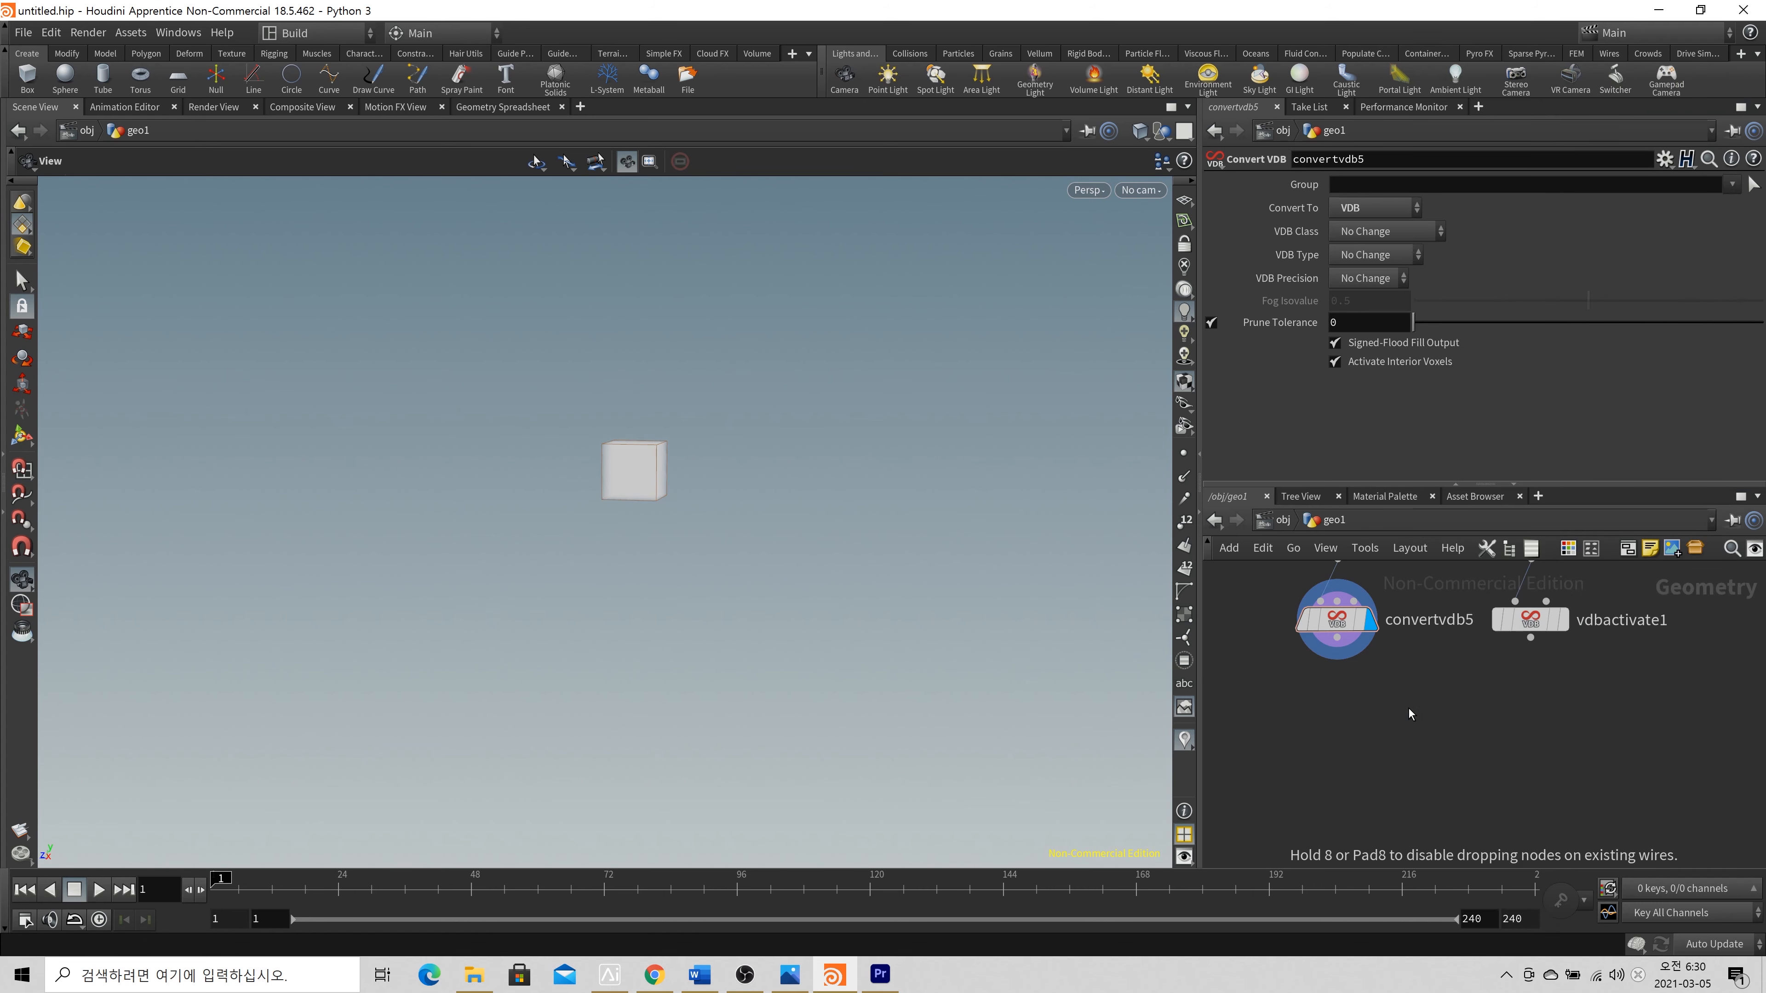
click(1398, 691)
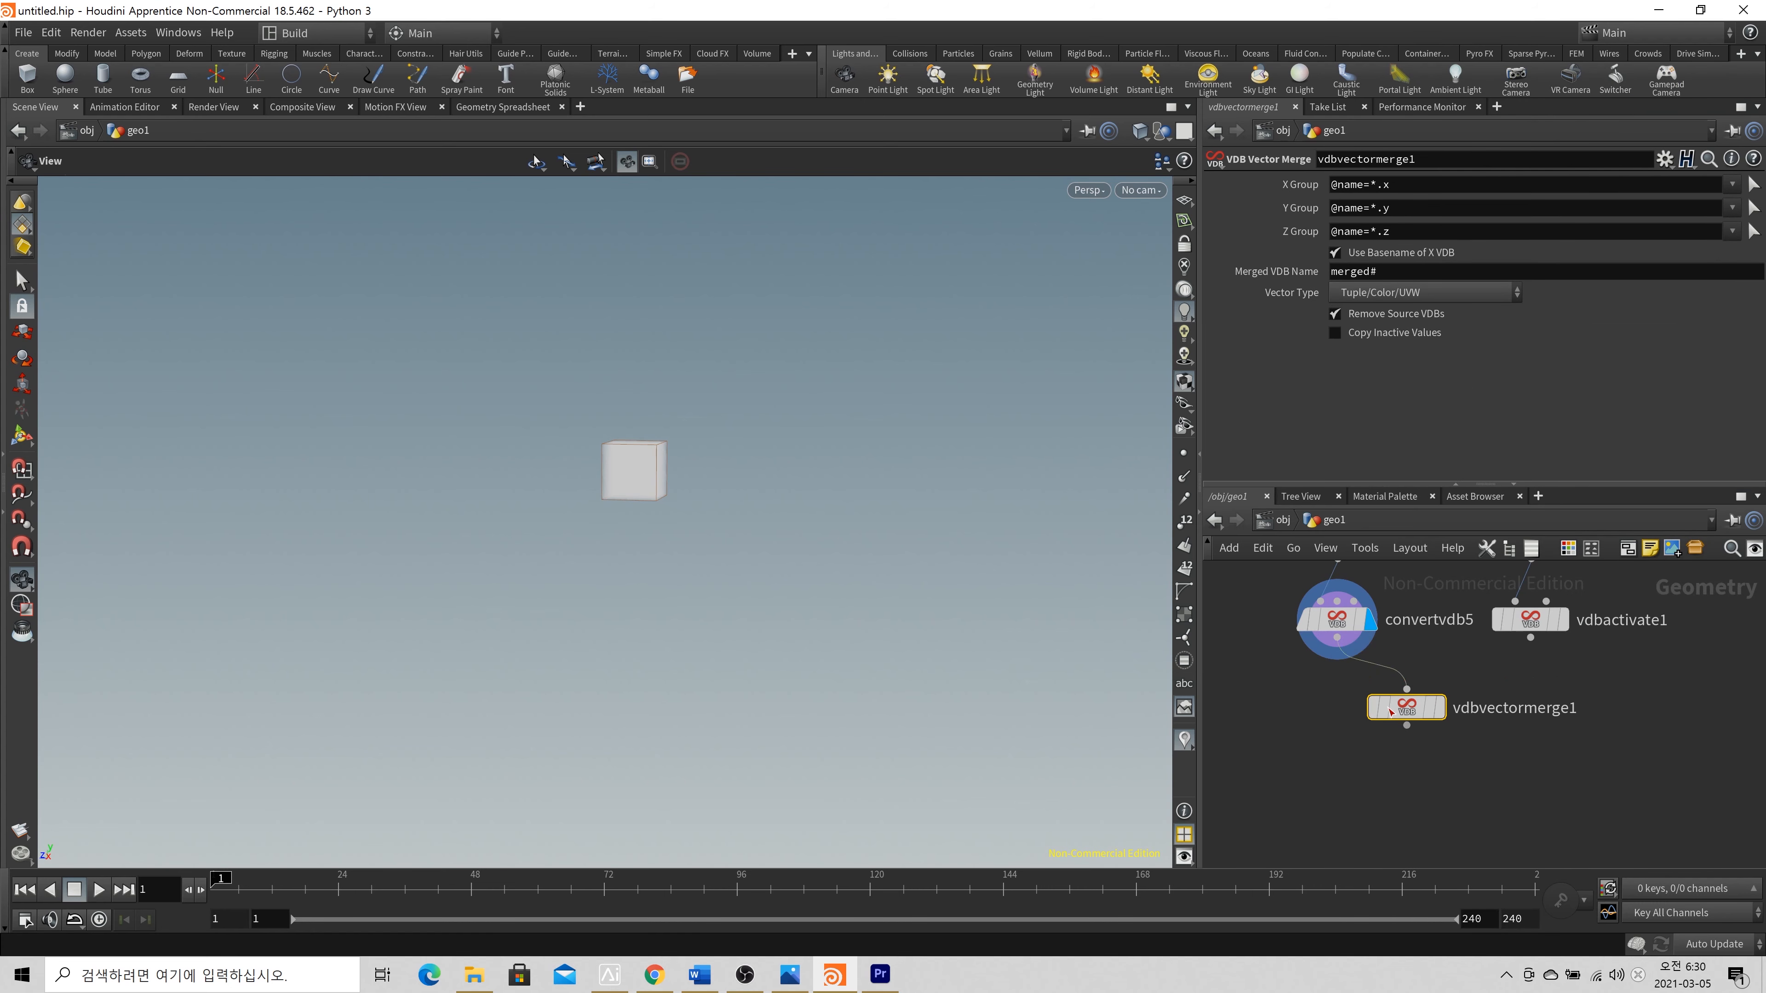
drag(1414, 710, 1344, 707)
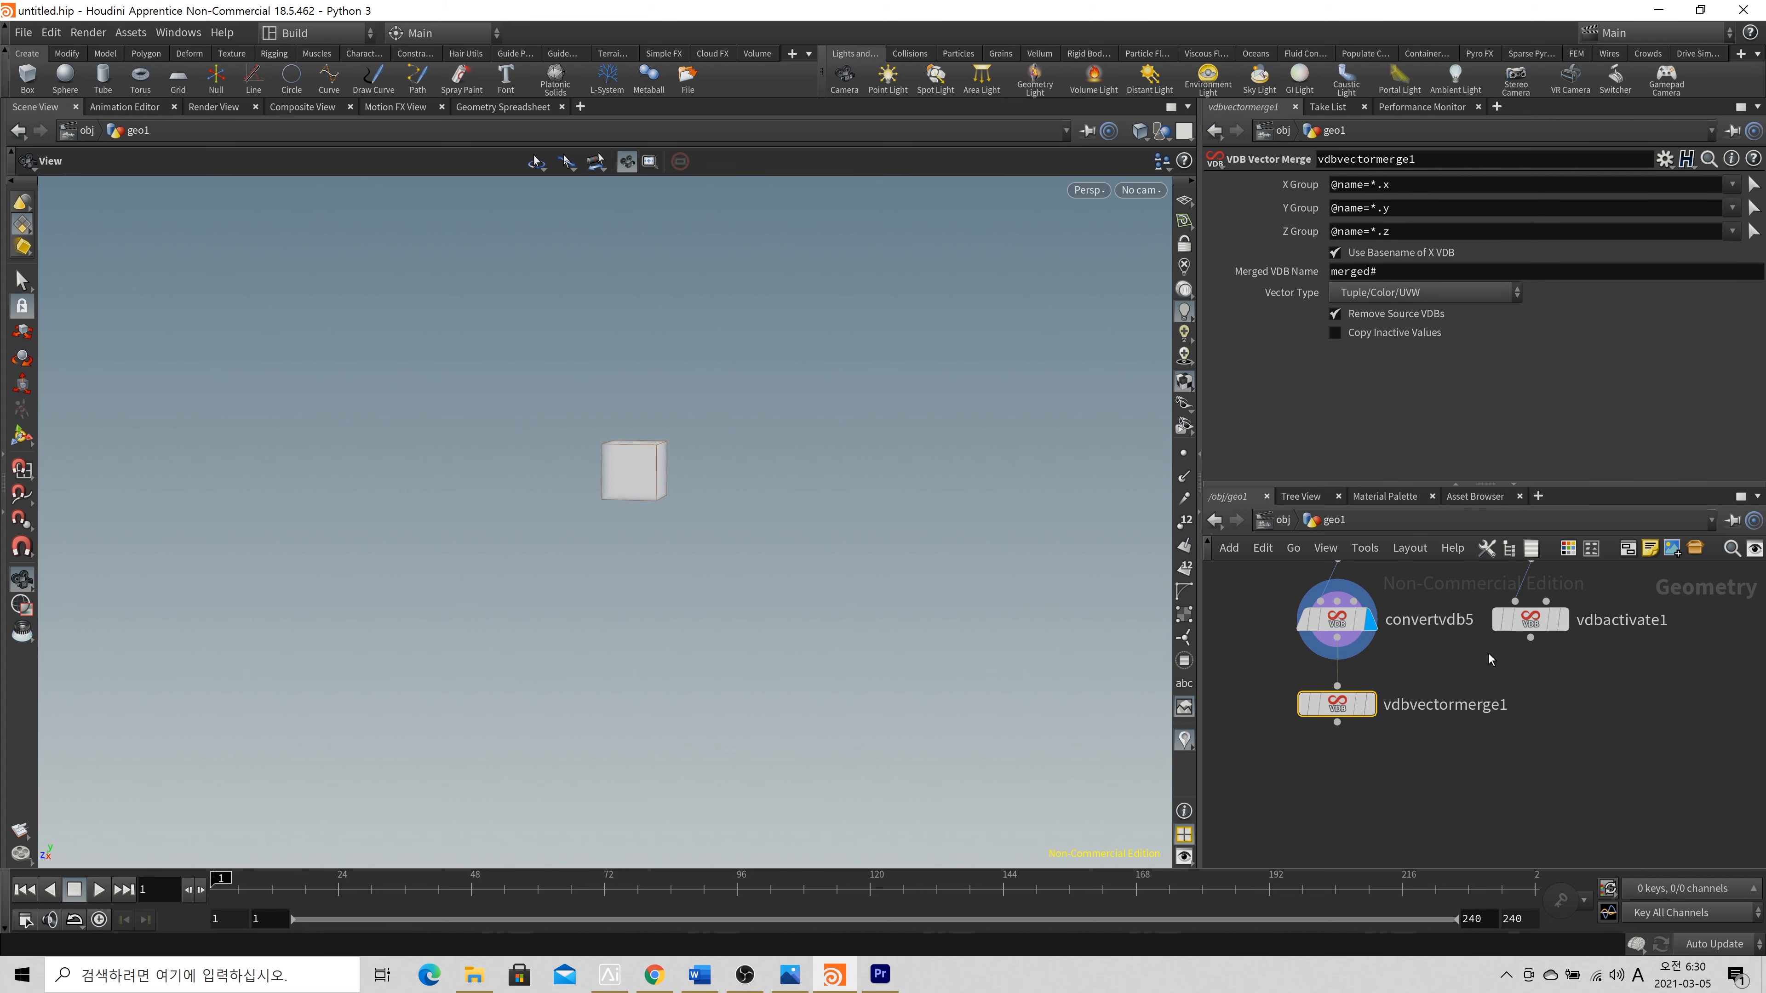
click(1311, 721)
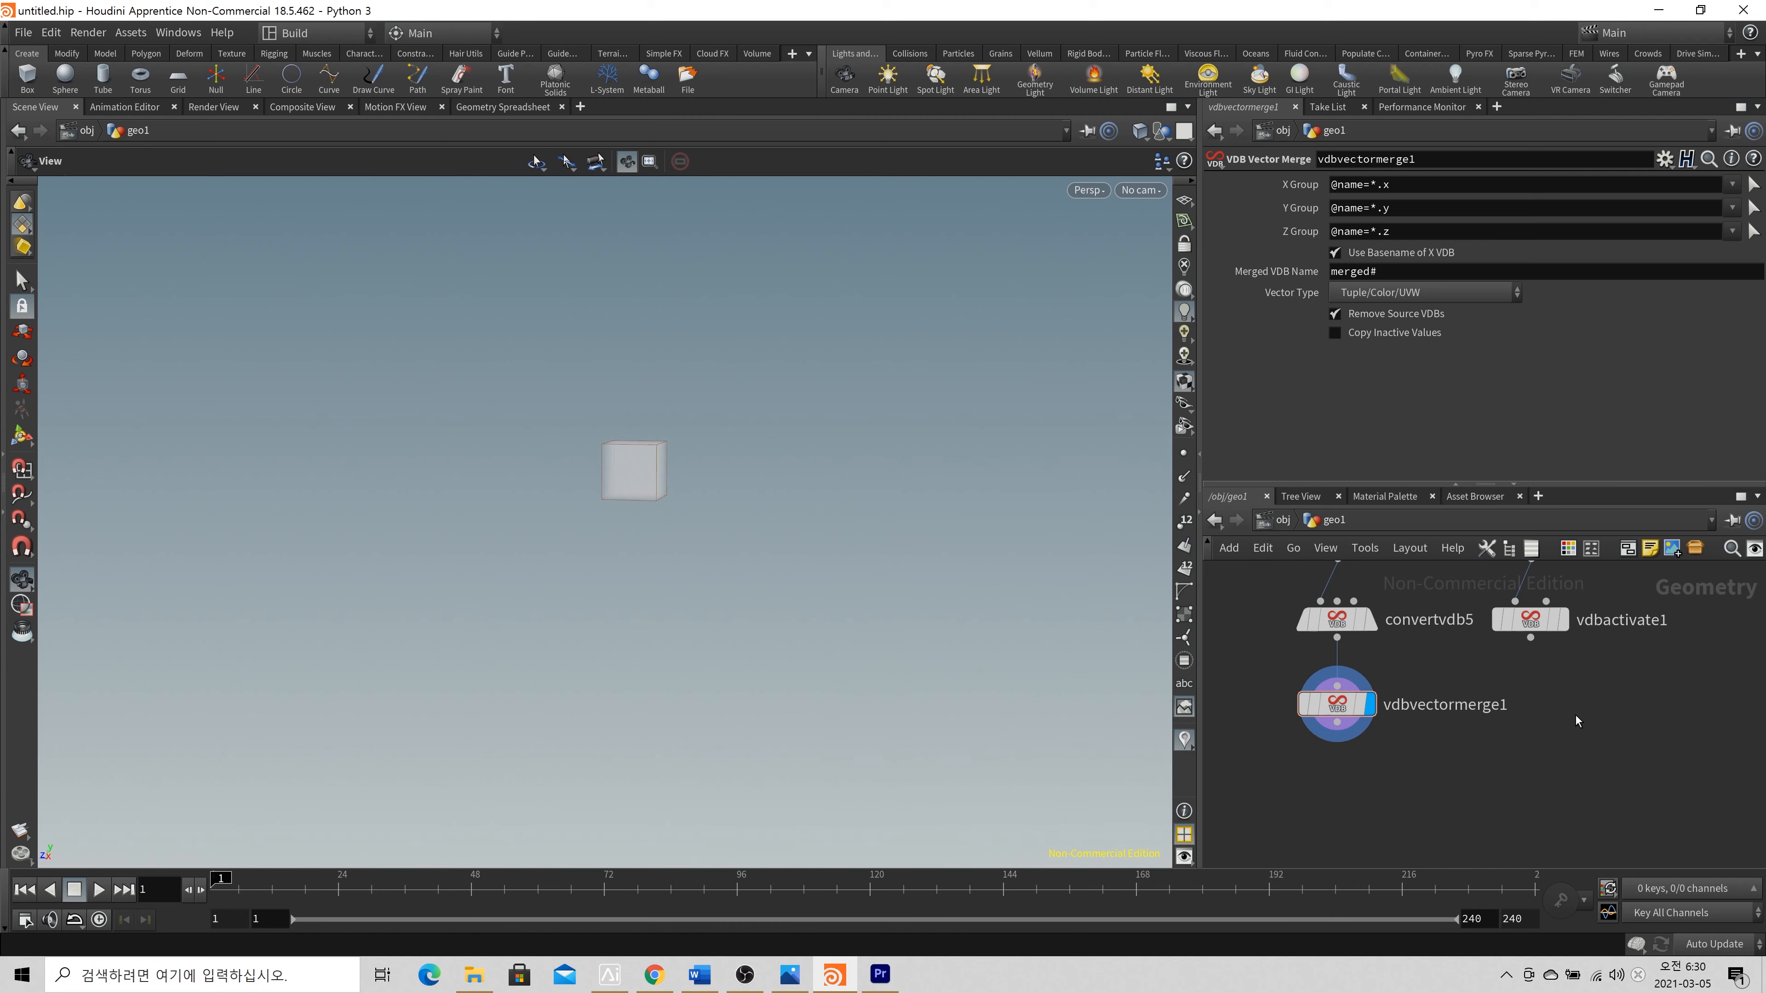
Add a VDB Vector Split node, connect it to the output of vdbactivate1 and display it
key(Tab)
text(vdb split)
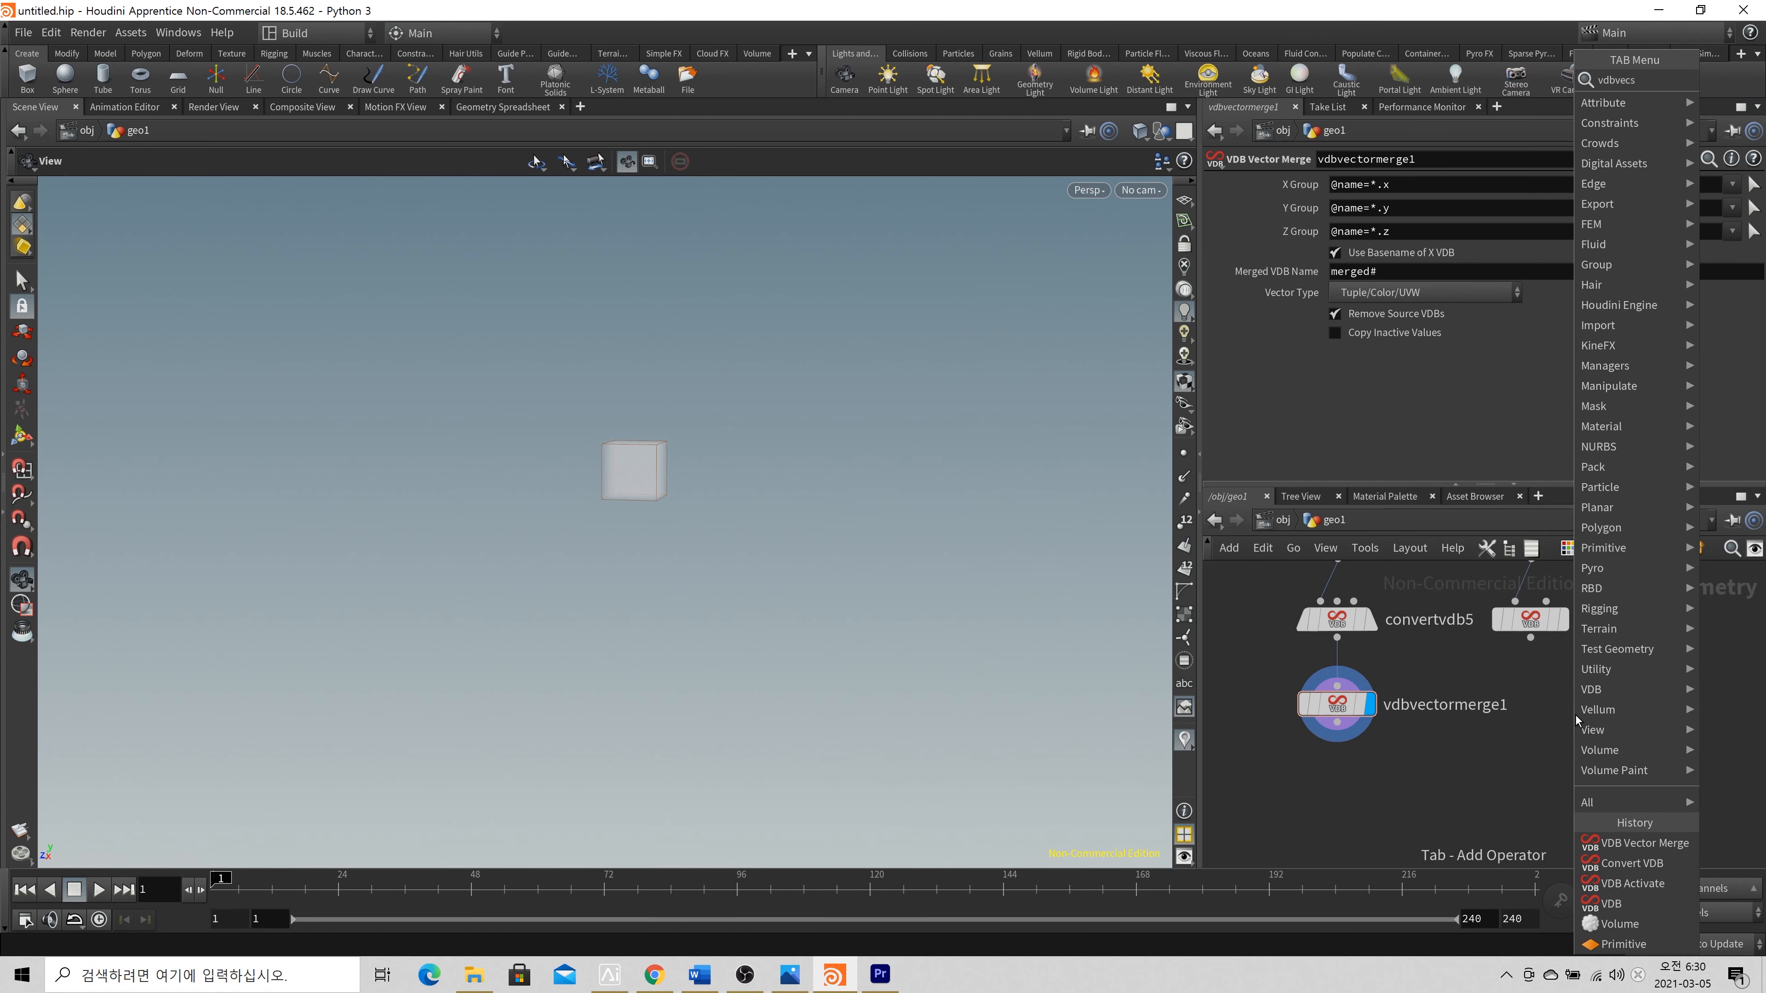
key(Return)
click(1576, 716)
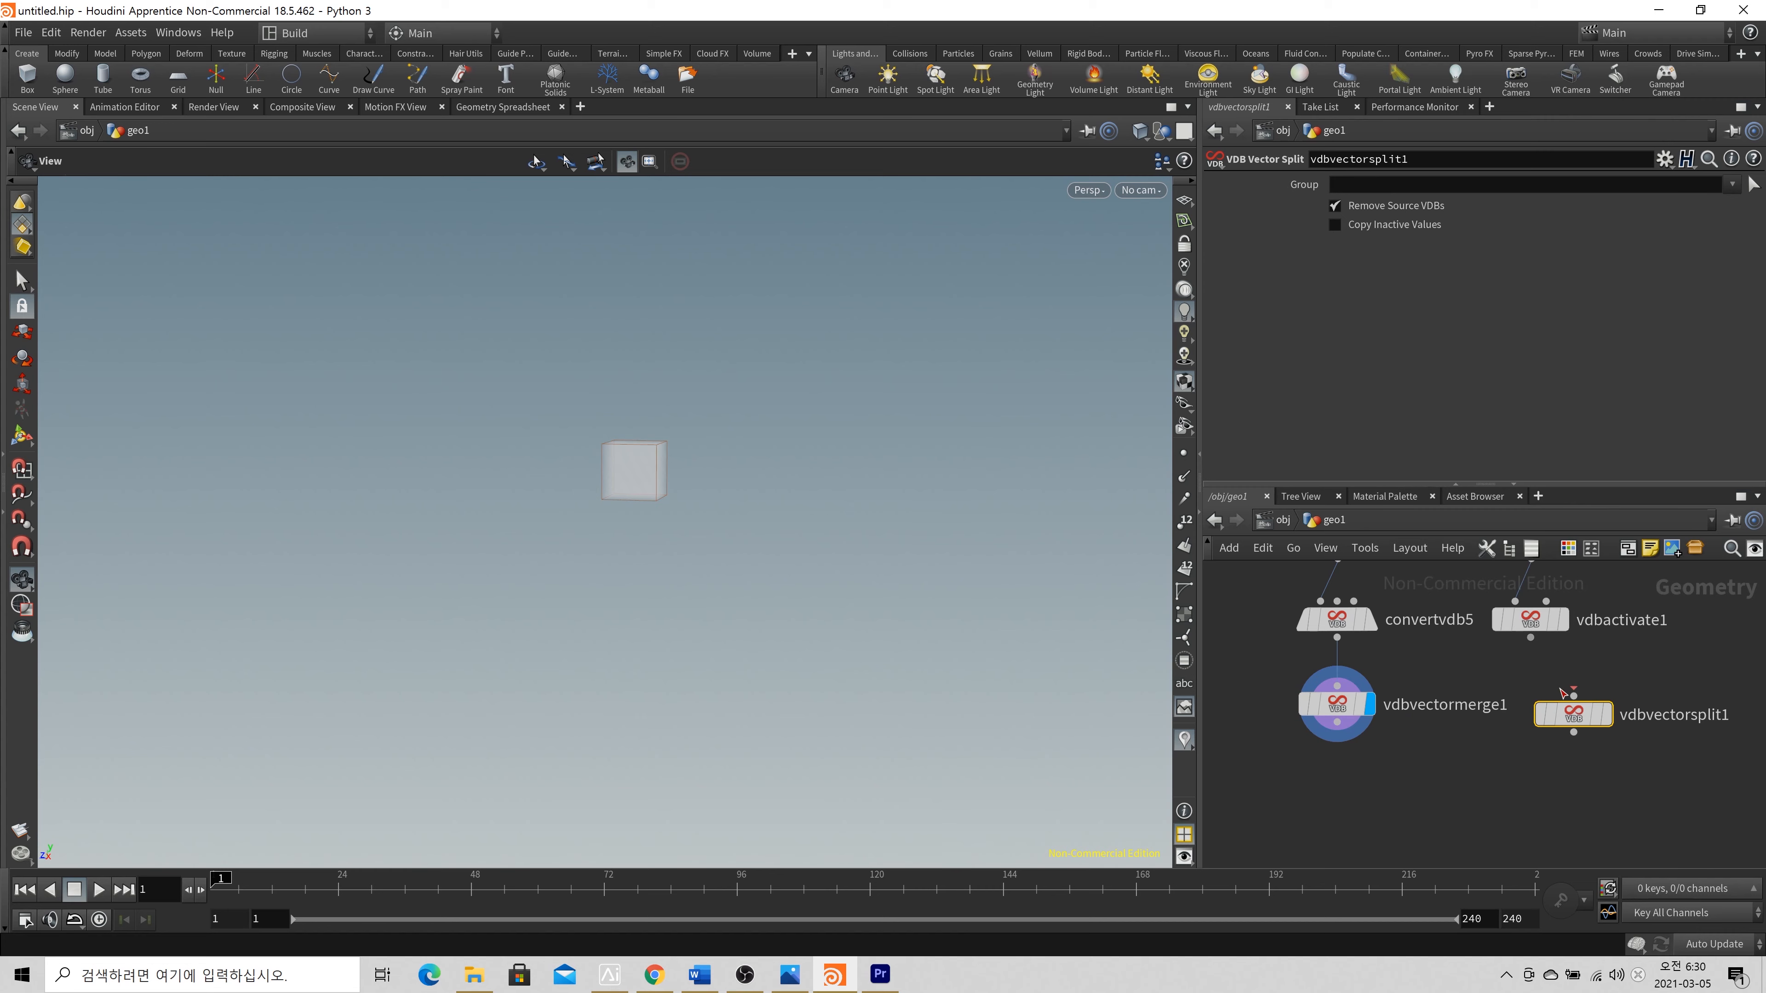
click(1515, 714)
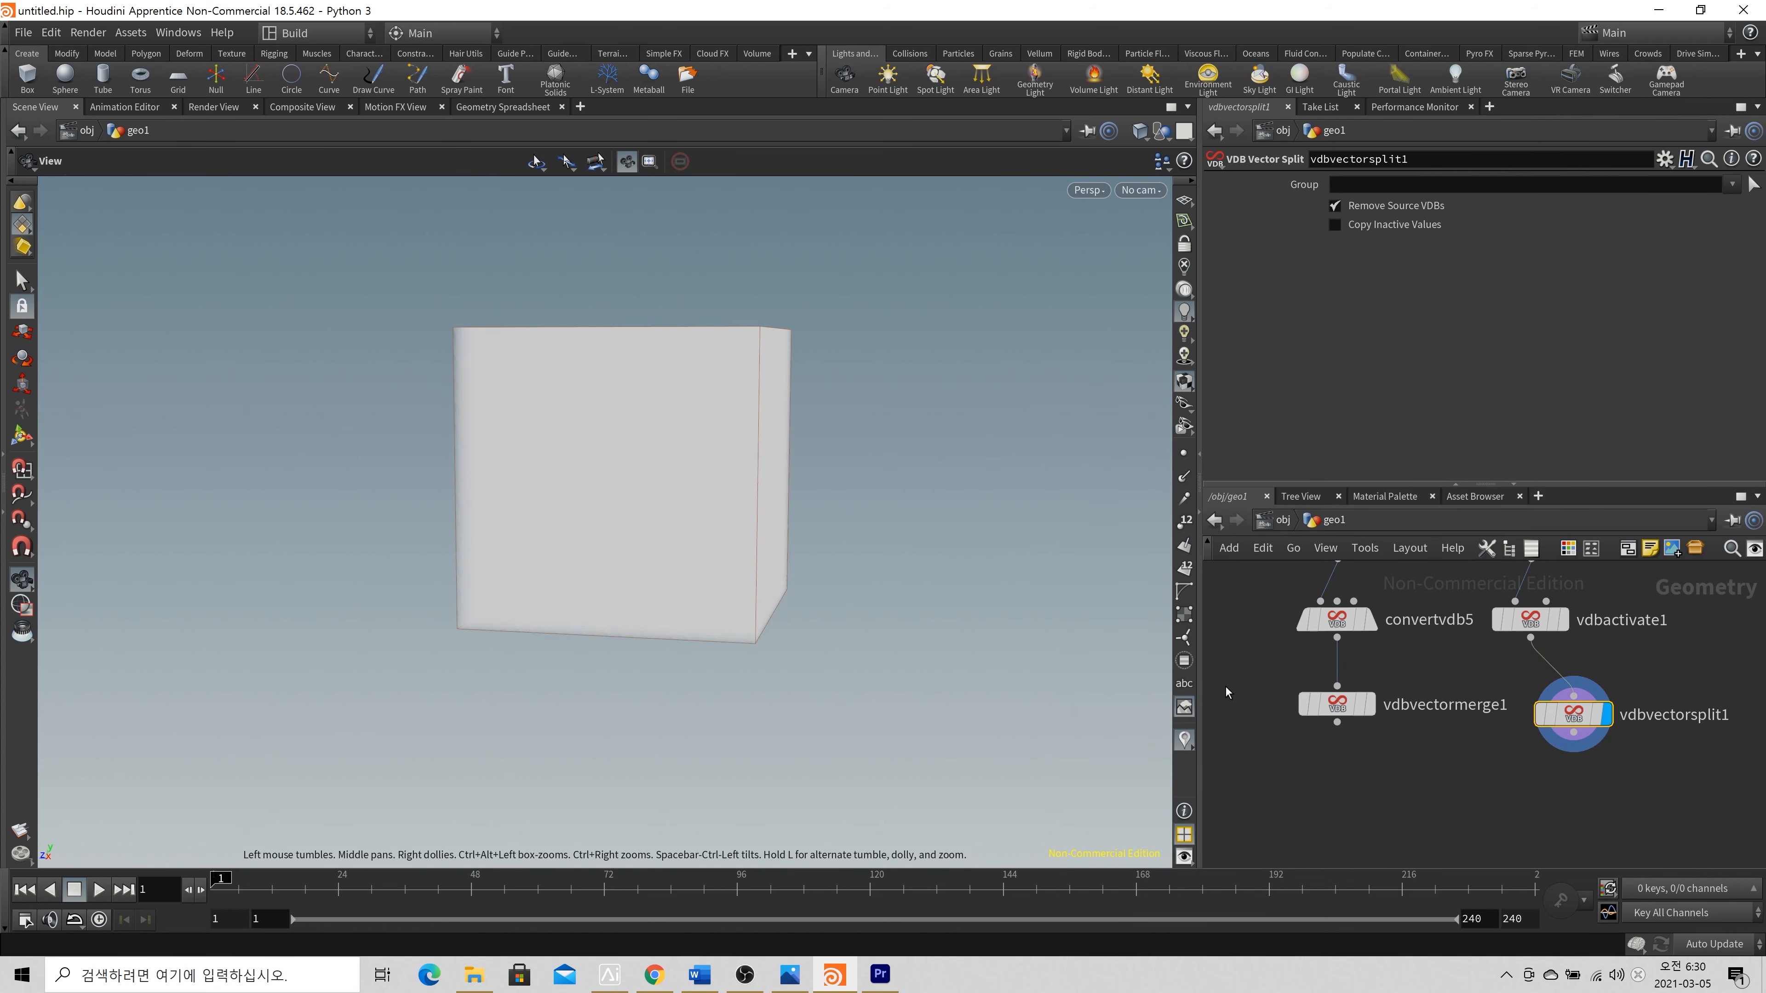
Display vdbvectormerge1 and examine its node information
click(1369, 704)
click(1344, 706)
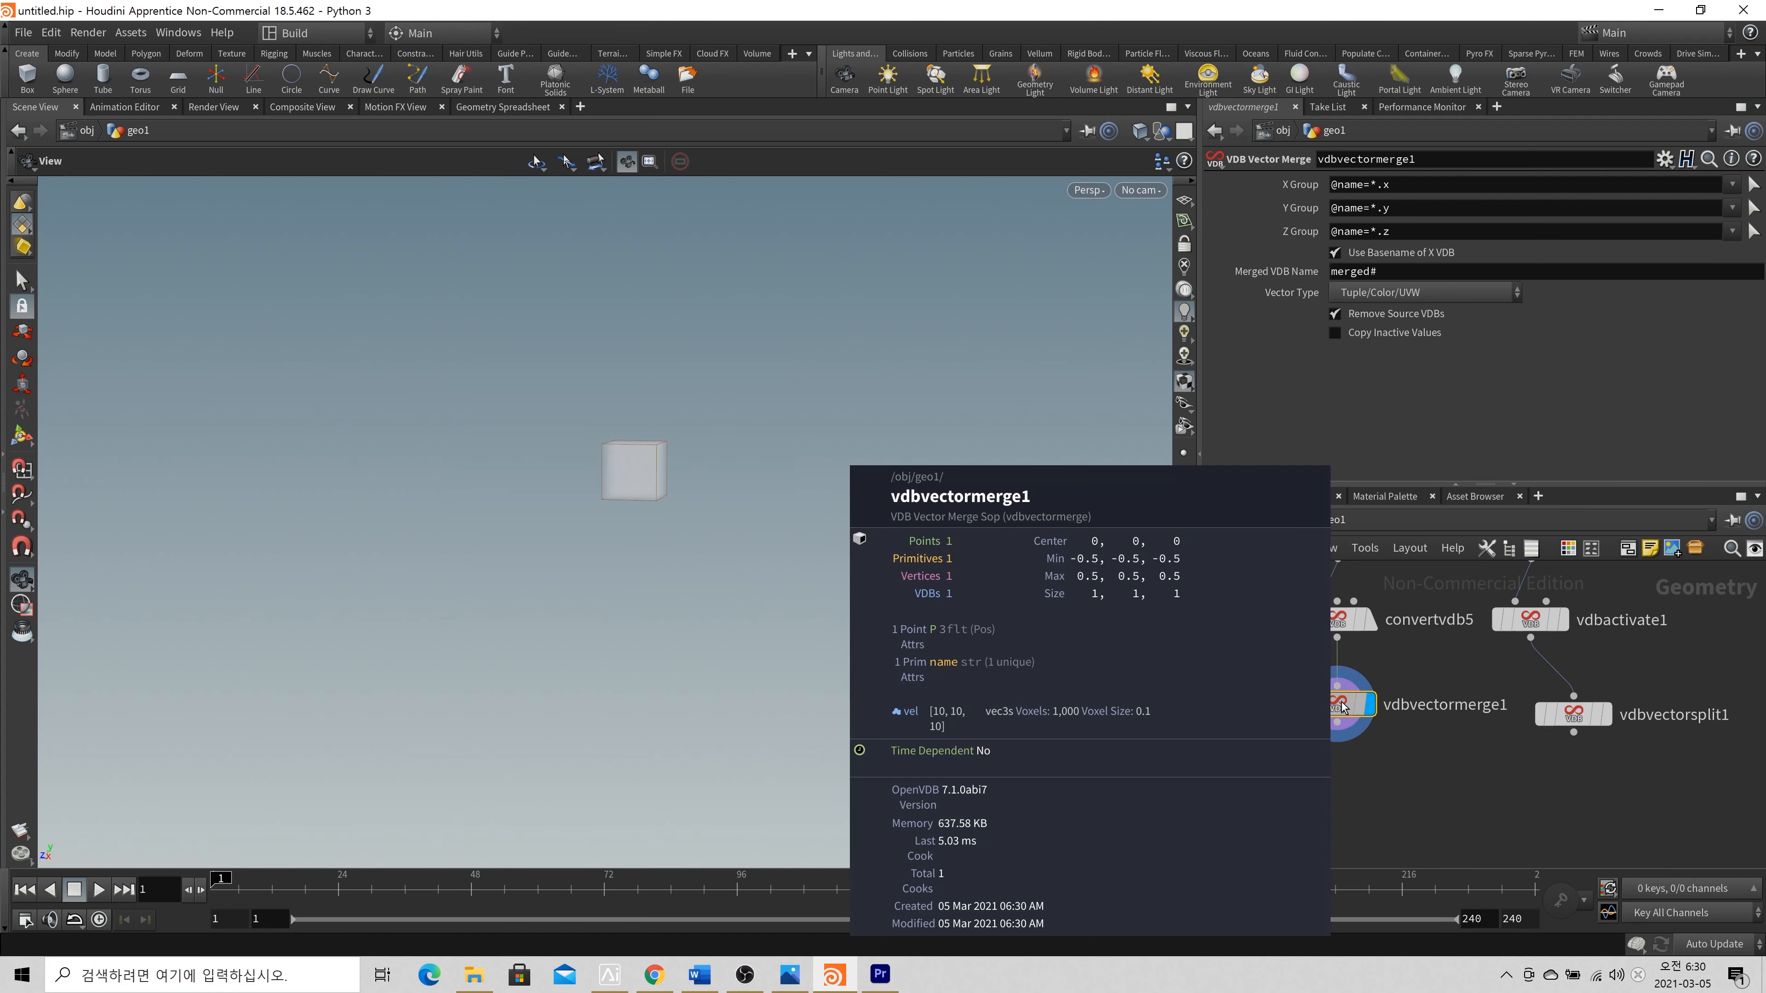
Add a Convert VDB node below vdbvectormerge1 with Volume as the conversion target, connect it and display it
key(Tab)
text(conver)
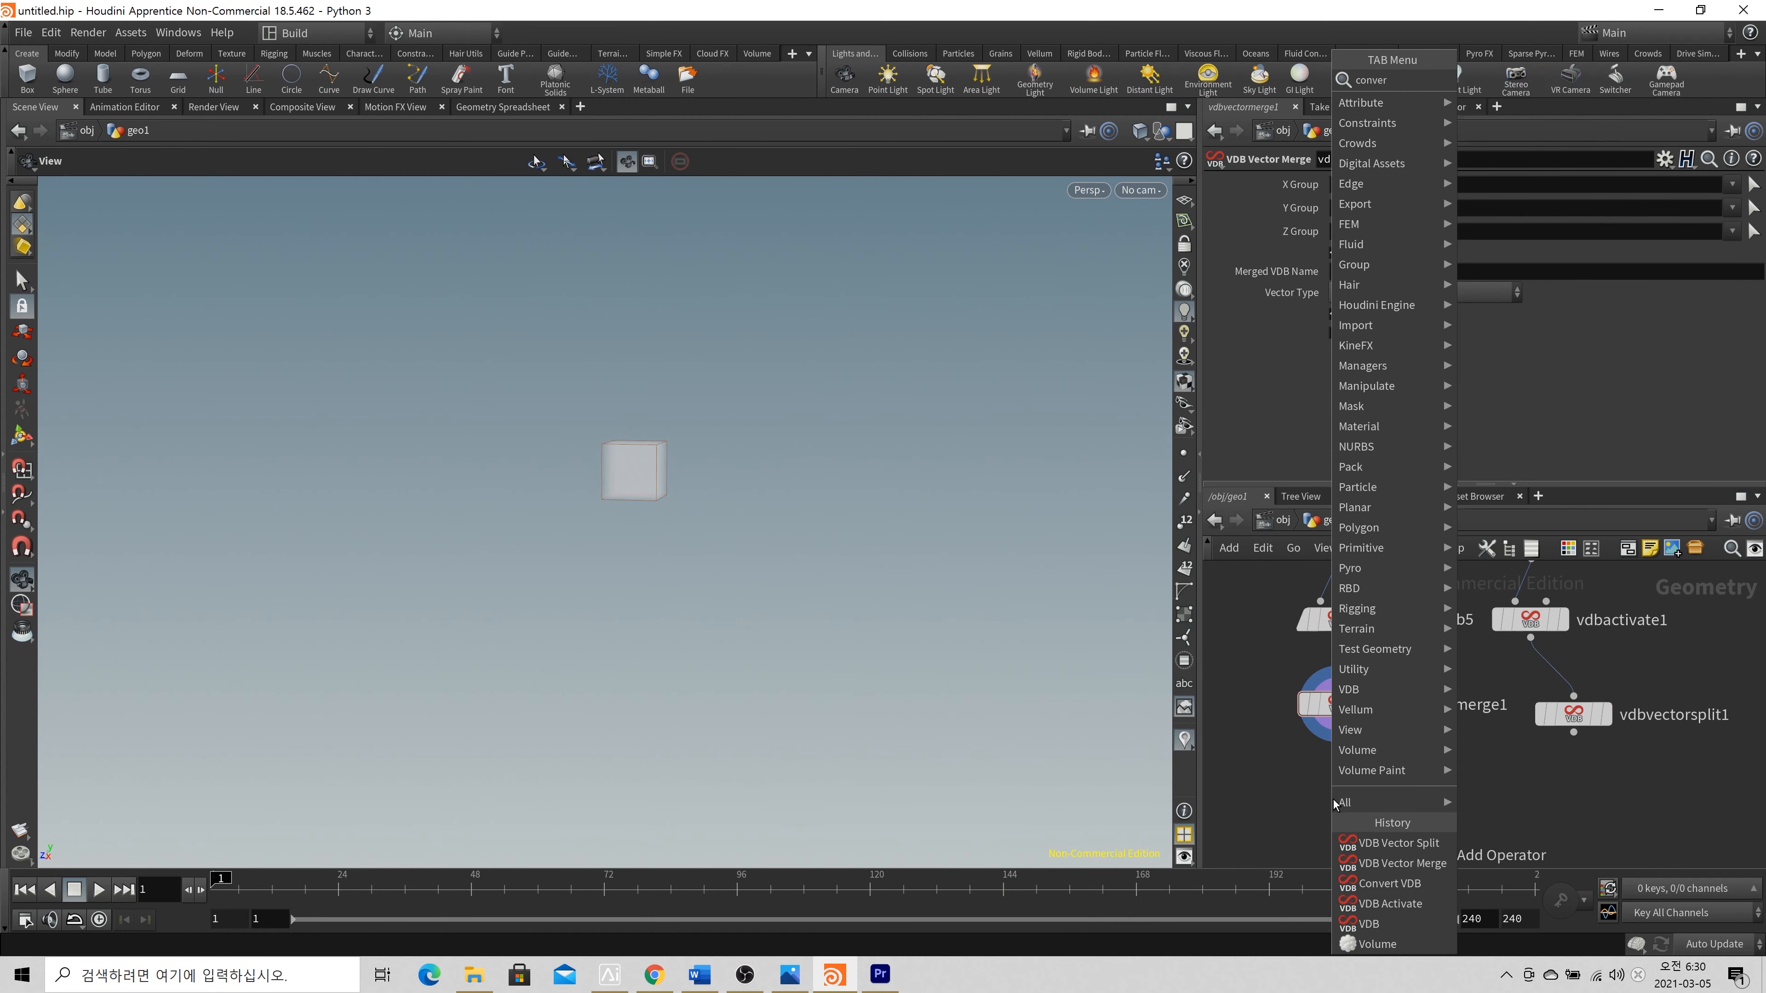
key(Return)
click(1337, 799)
click(1373, 208)
click(1373, 210)
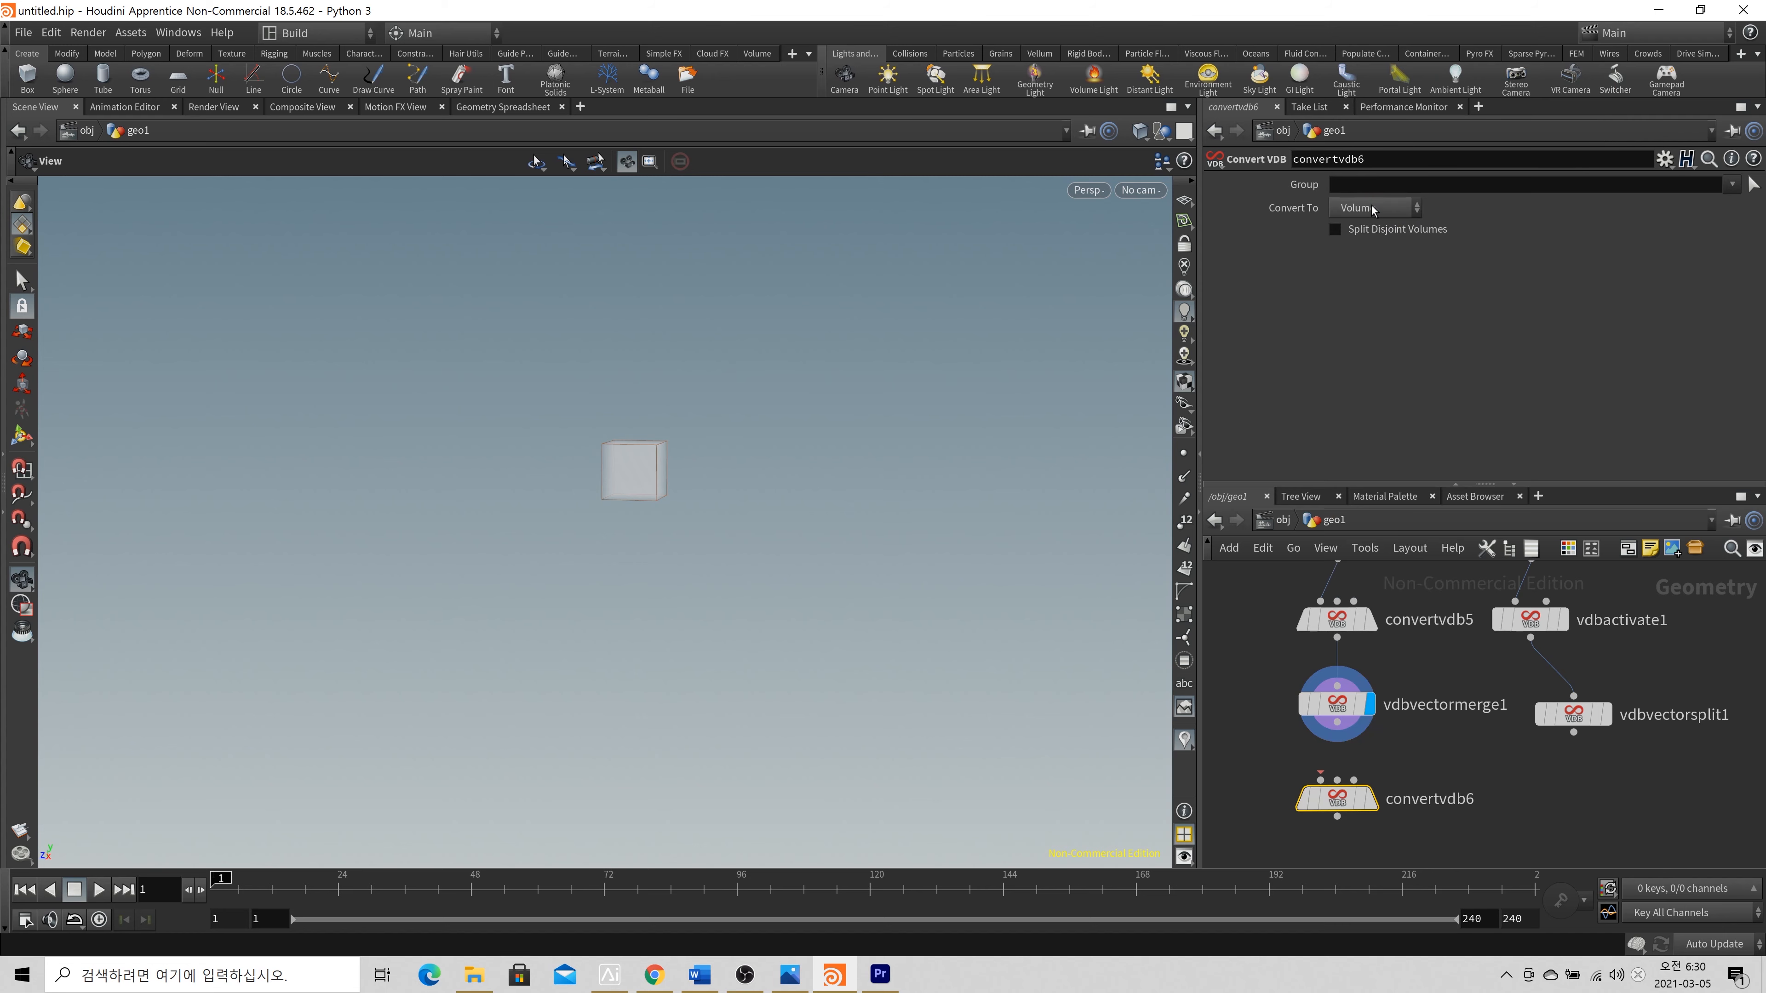
click(1337, 722)
click(1337, 780)
click(1369, 798)
Compare the node information of convertvdb6 with that of vdbvectormerge1
middle_click(1324, 799)
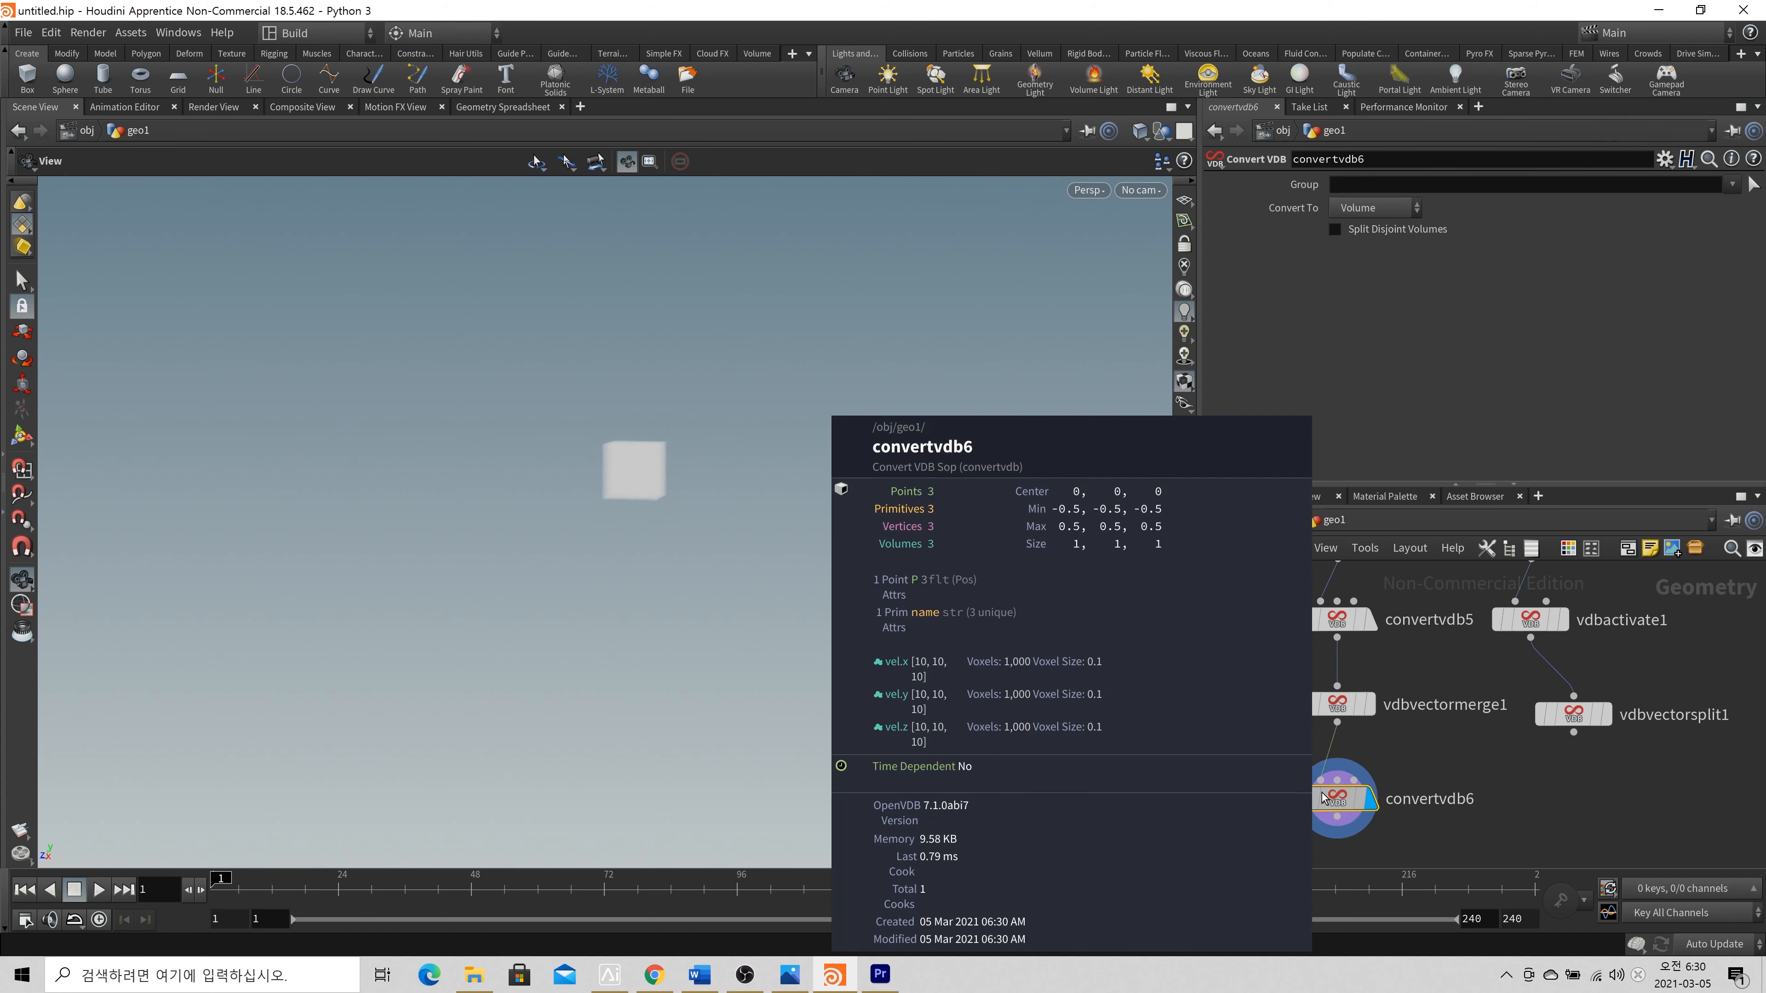
middle_click(1338, 704)
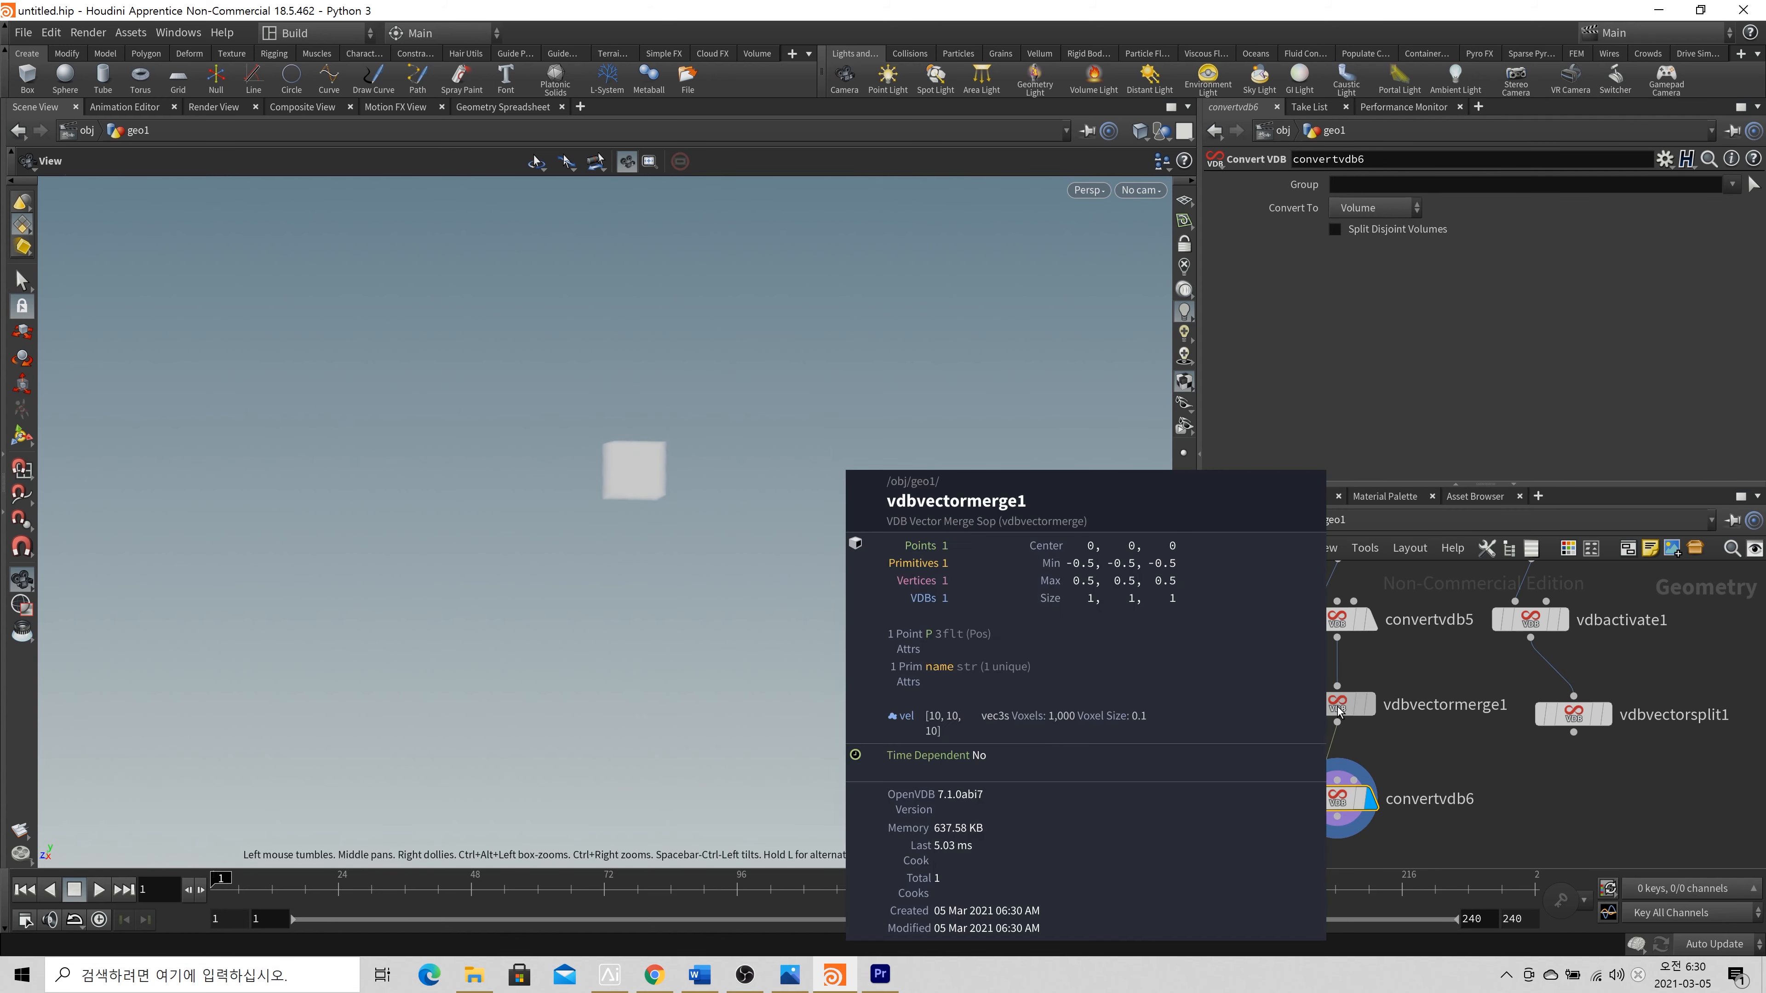
middle_click(1337, 800)
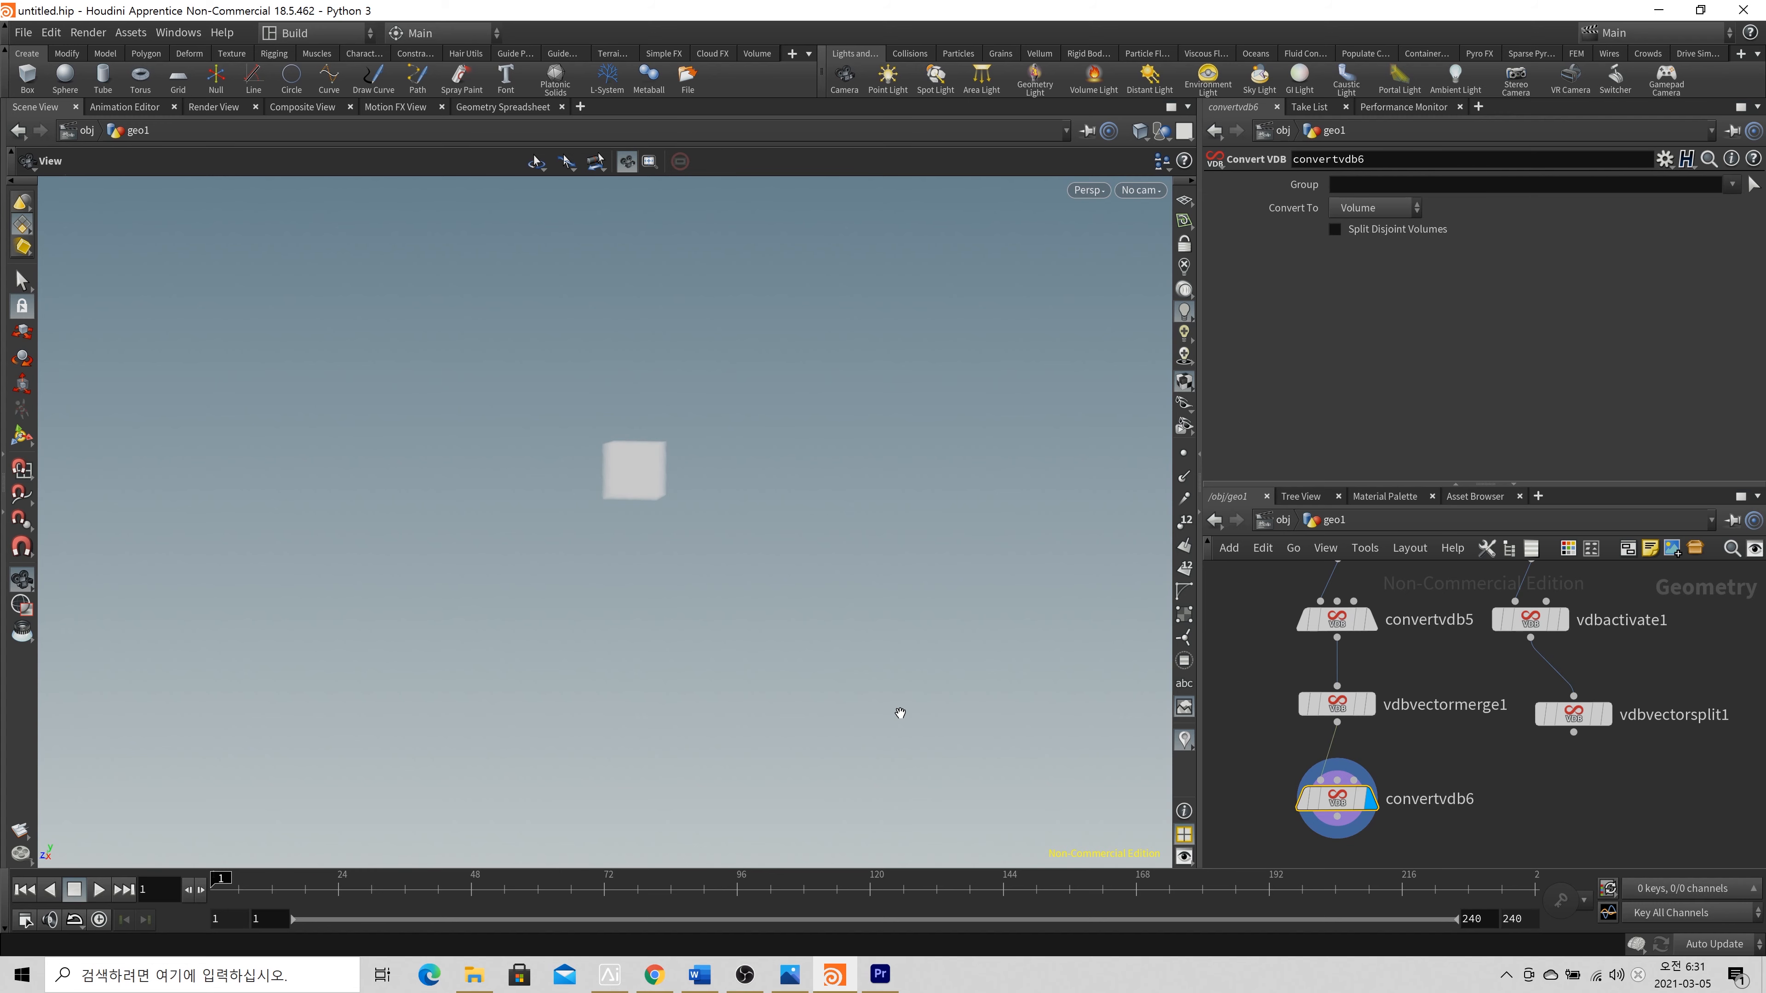
middle_drag(1459, 818, 1479, 773)
mouse_move(1361, 763)
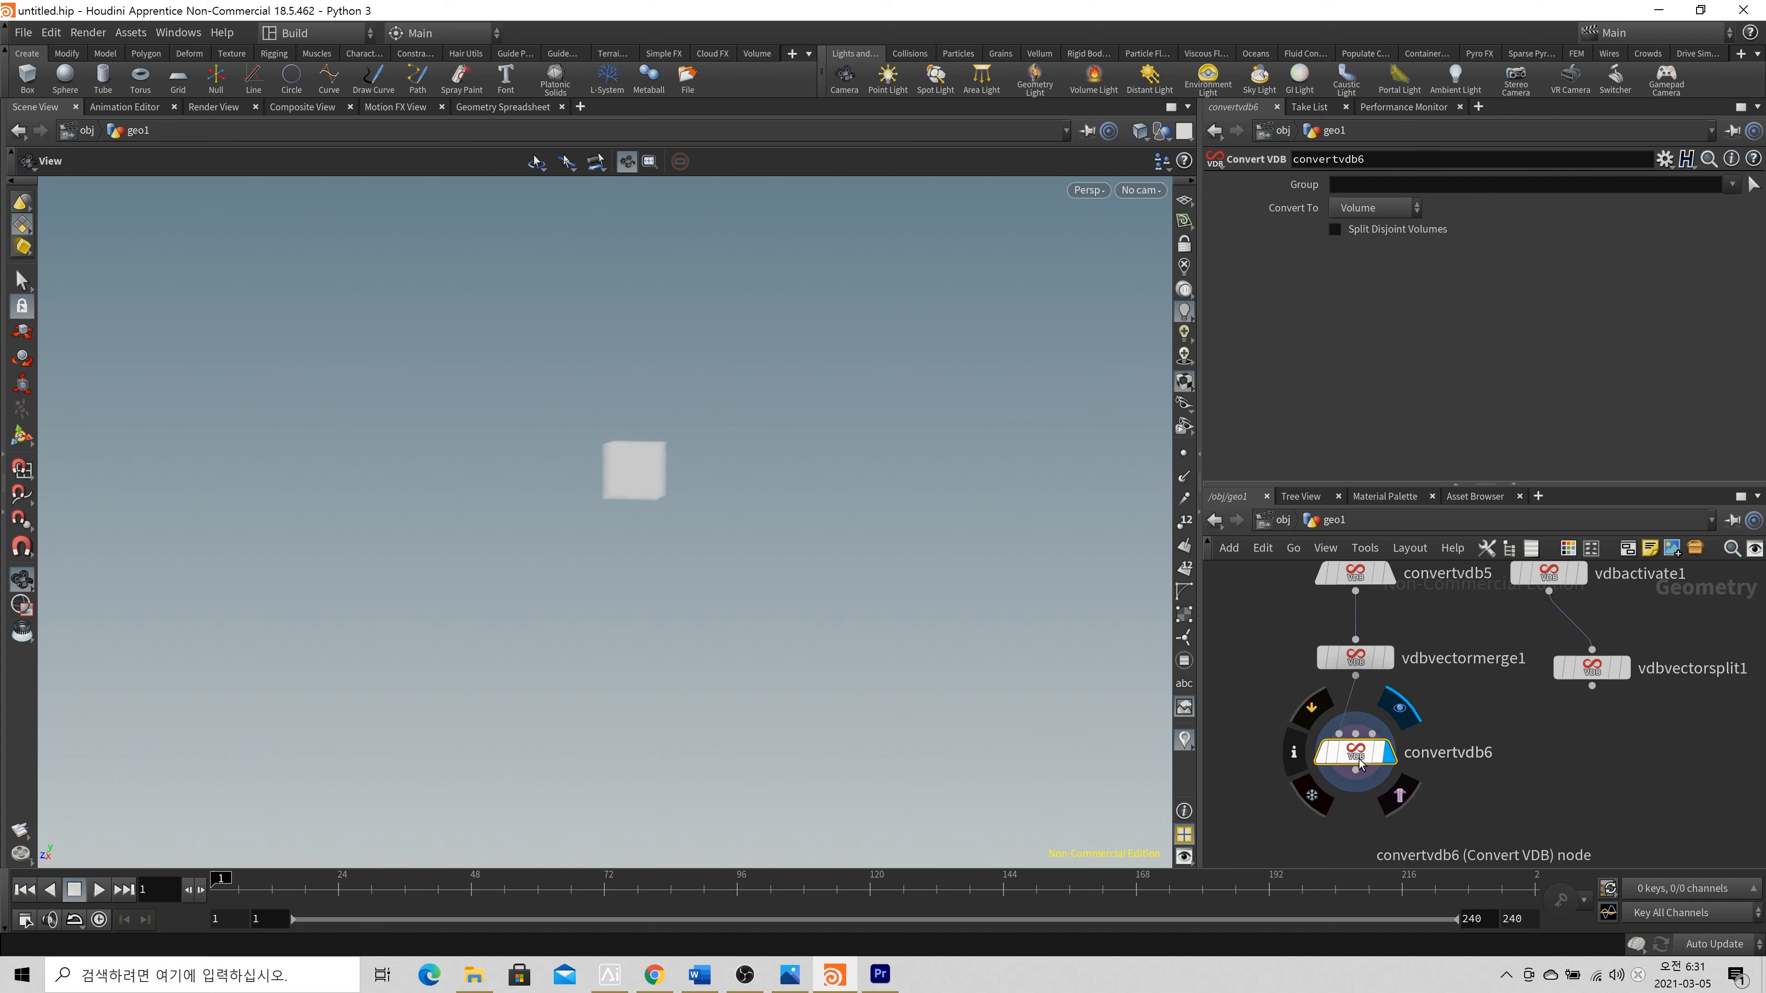
Add an Attribute Wrangle node below convertvdb6 and open its VEXpression for editing
click(1294, 752)
scroll(1454, 783, down, 5)
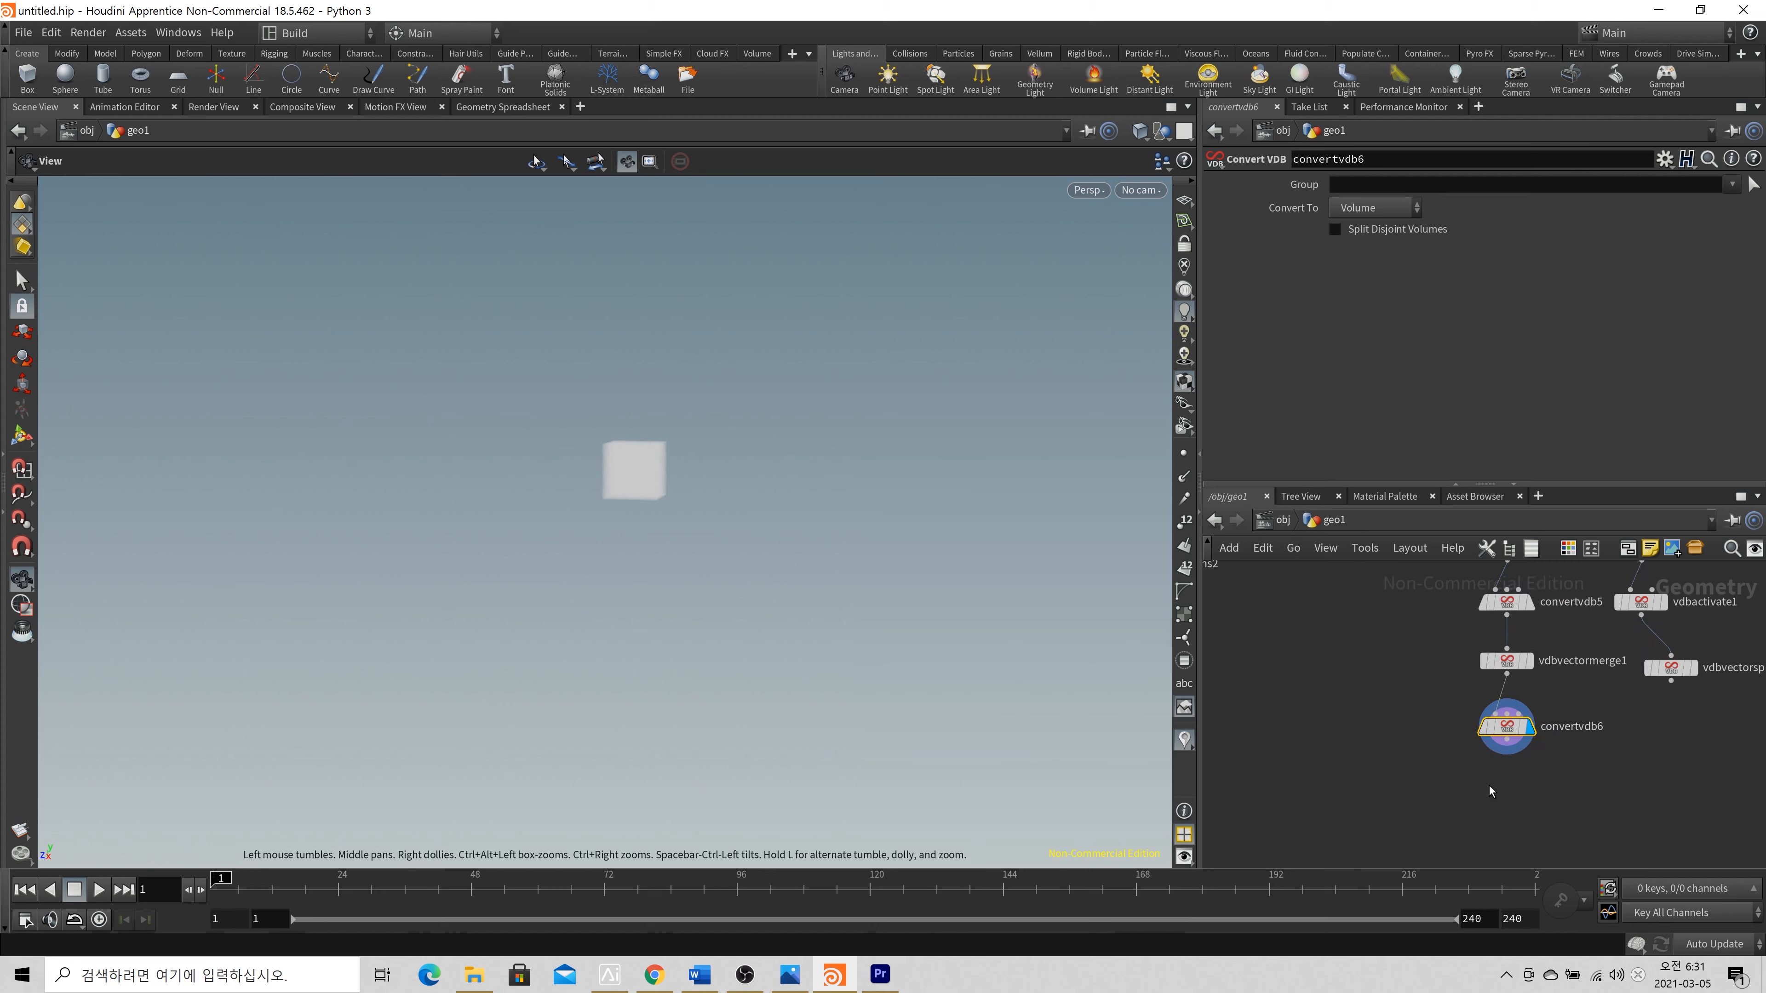
key(Tab)
text(attributw)
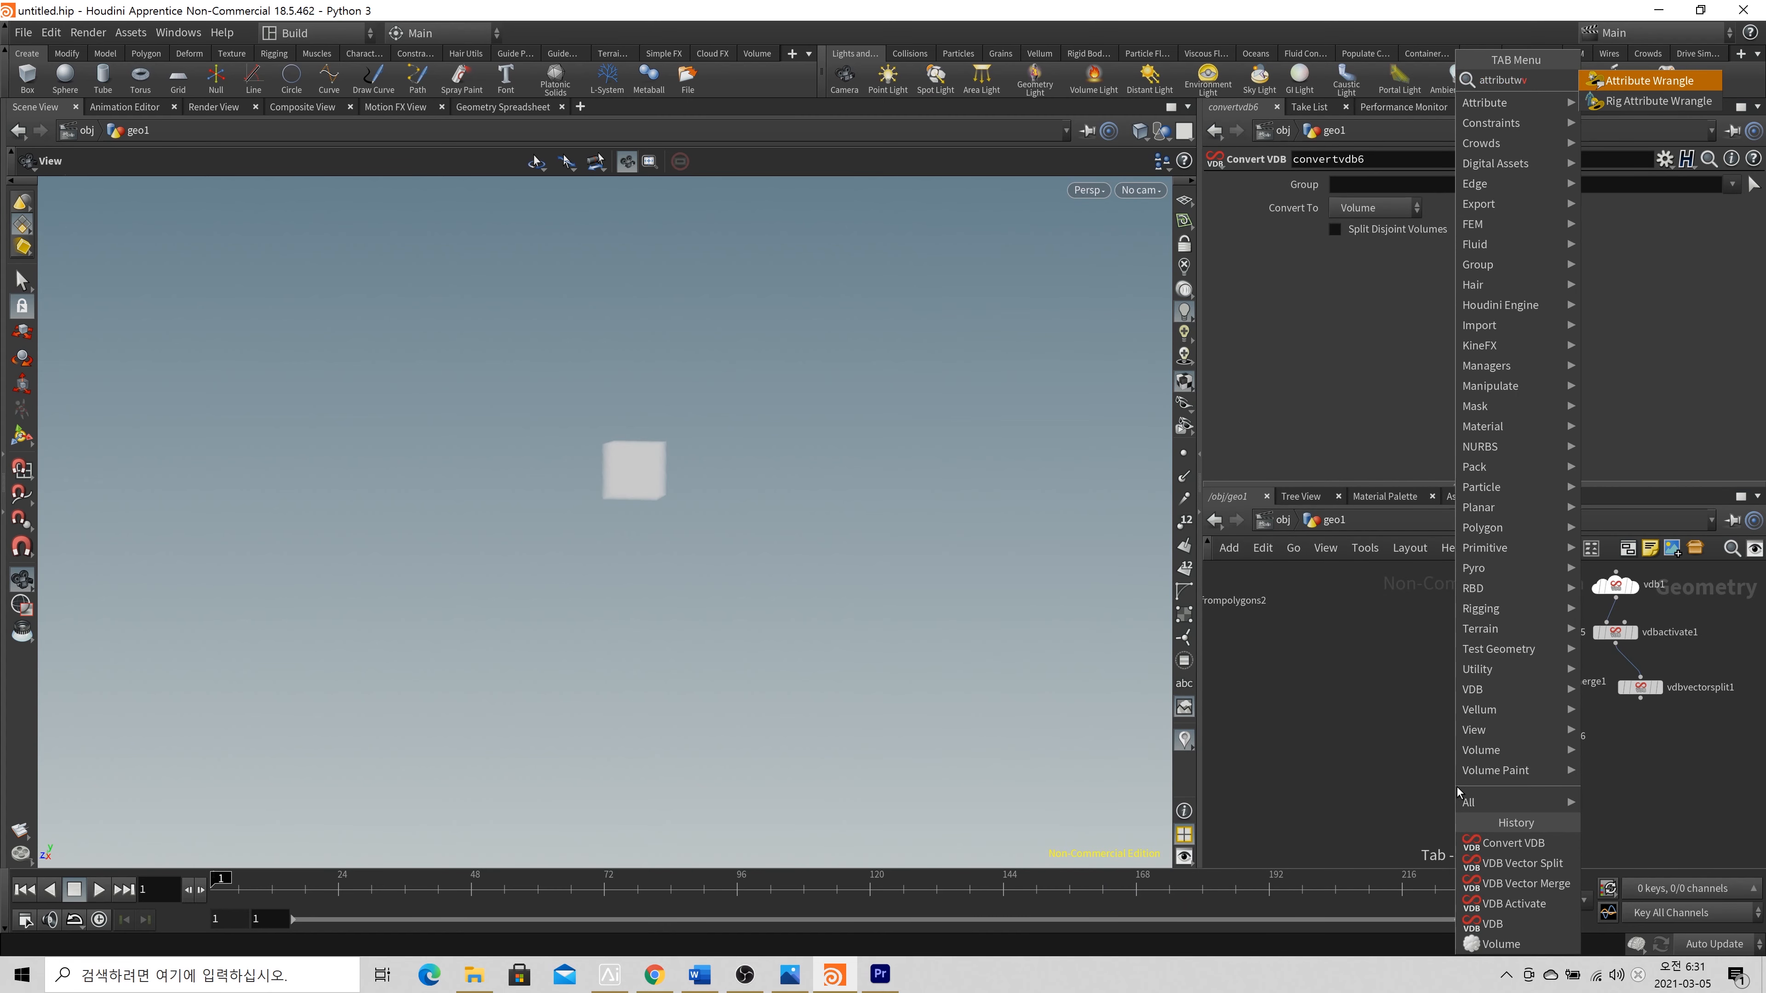
key(Return)
click(1457, 786)
click(1275, 334)
Write the line x = volumesample(1,0,@P) in the wrangle and move the node away from convertvdb6
text(v)
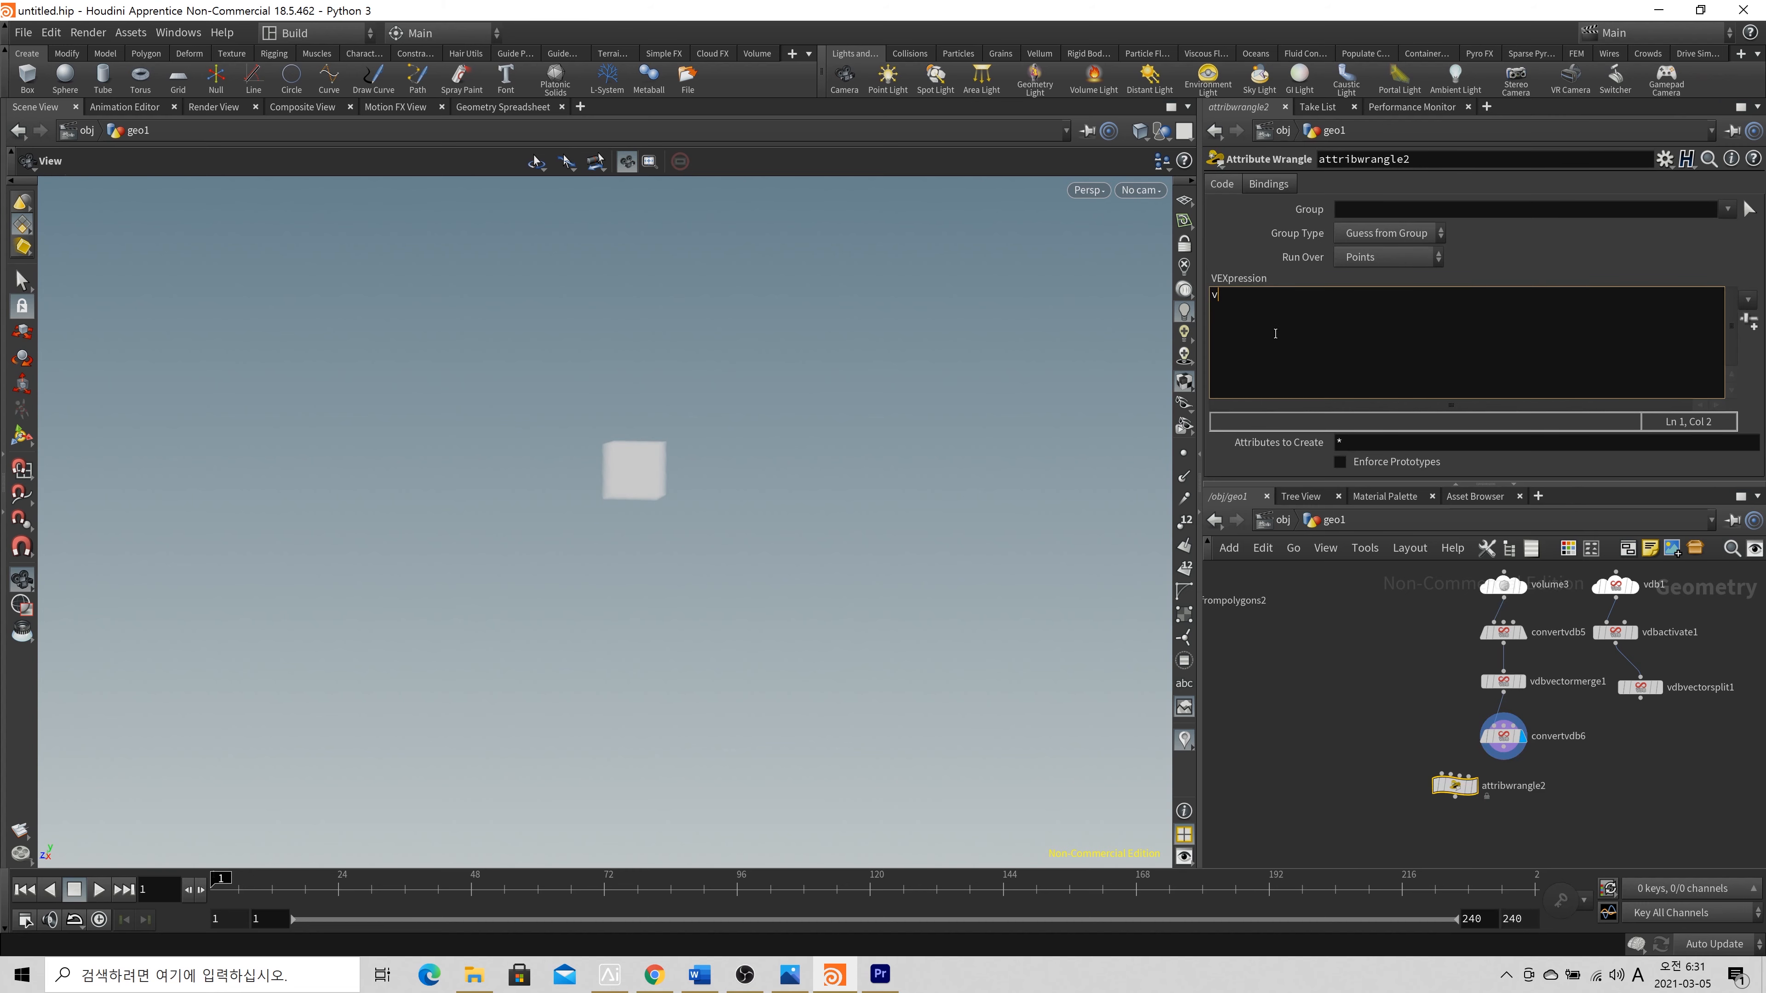
text(olume)
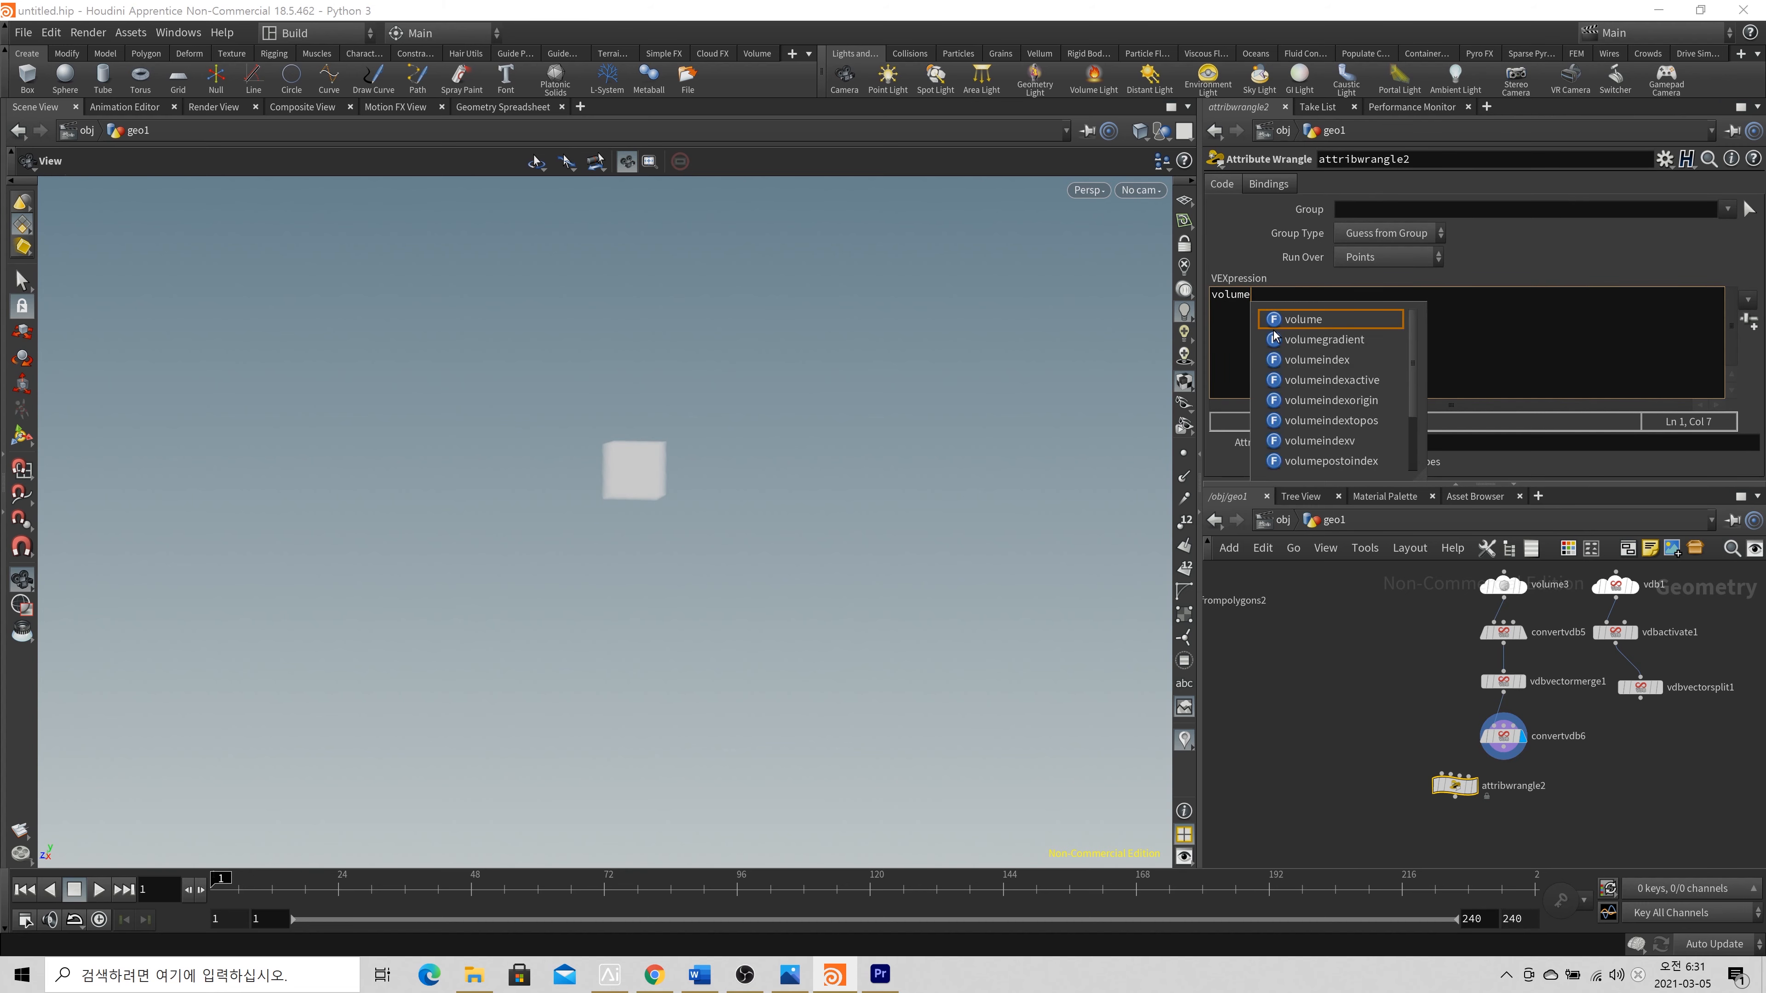
text(sample()
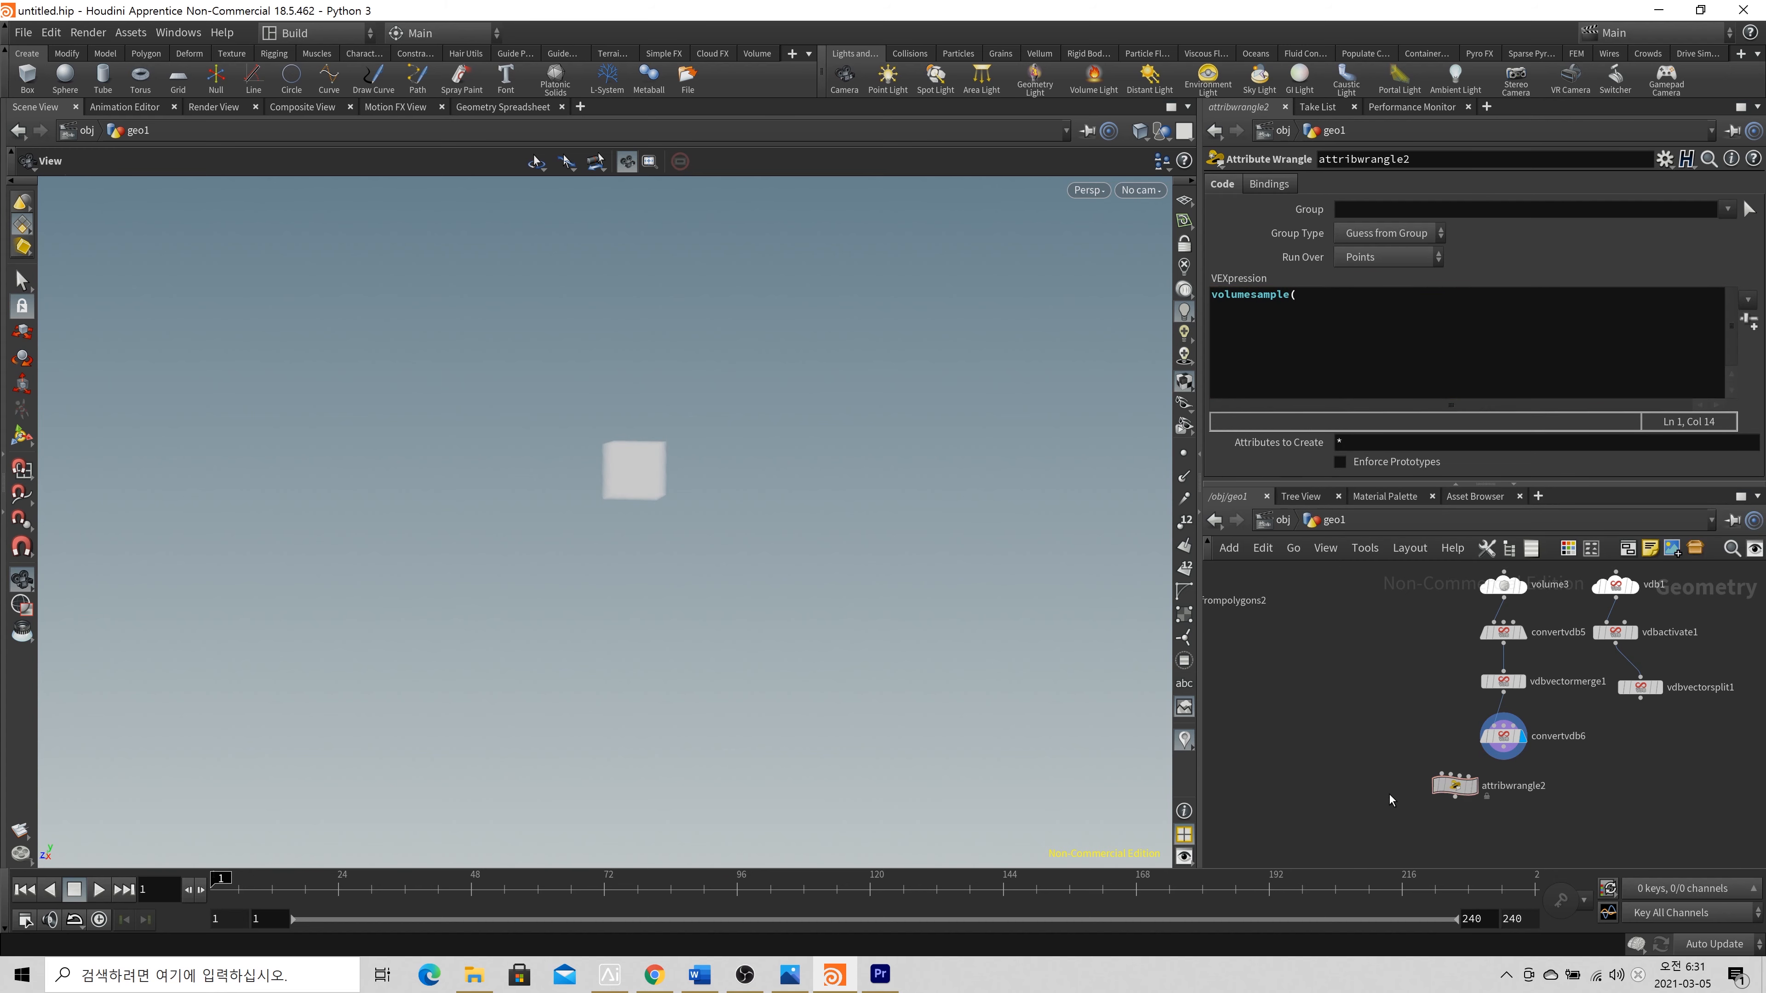
drag(1453, 785, 1375, 793)
click(1329, 325)
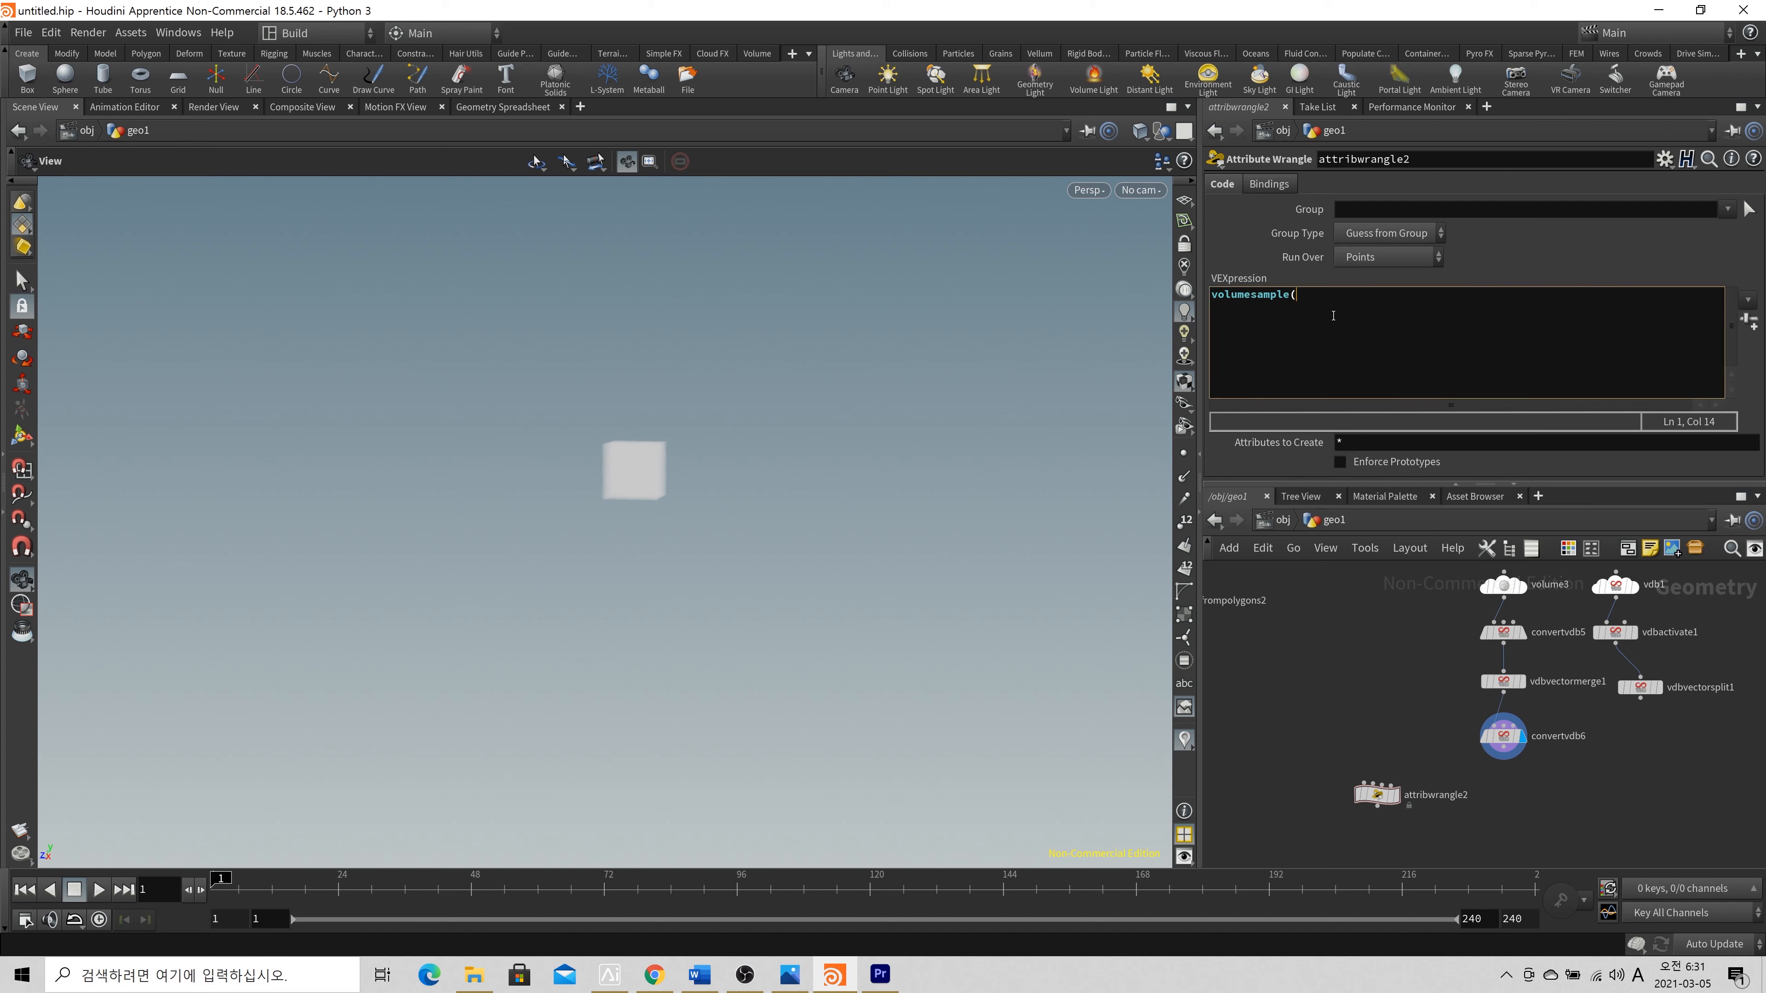
text(1,)
middle_click(1504, 736)
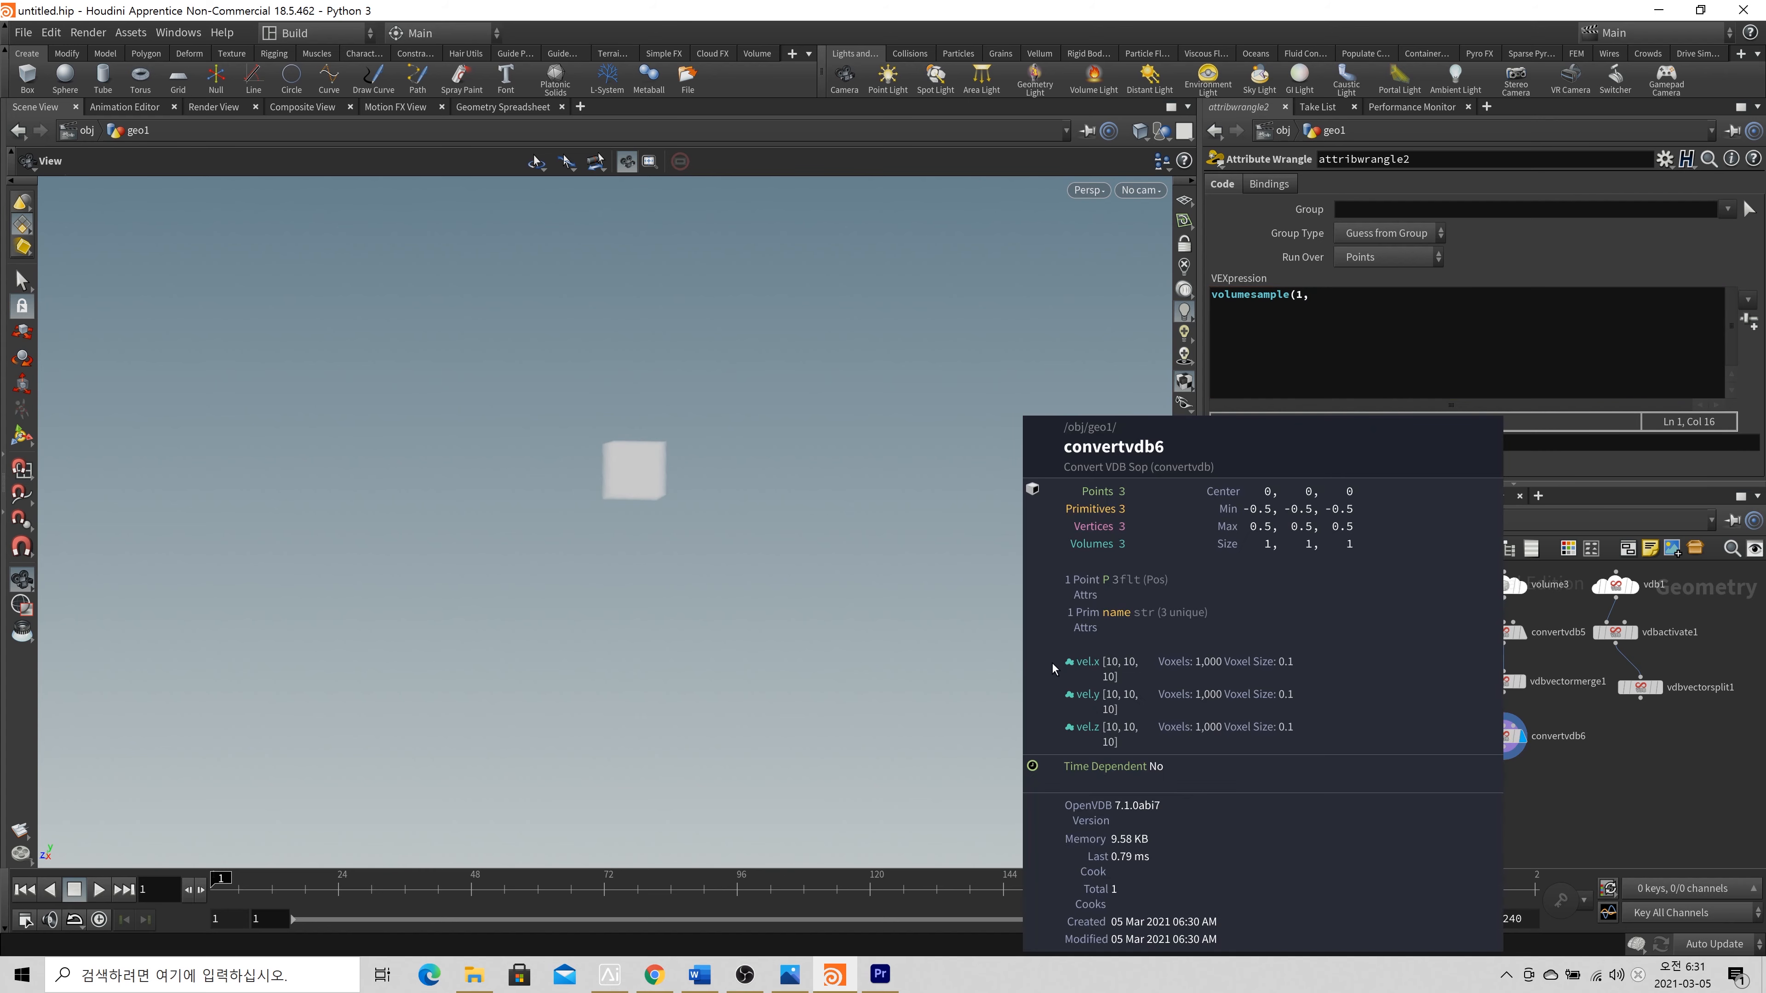
click(1326, 328)
text(,)
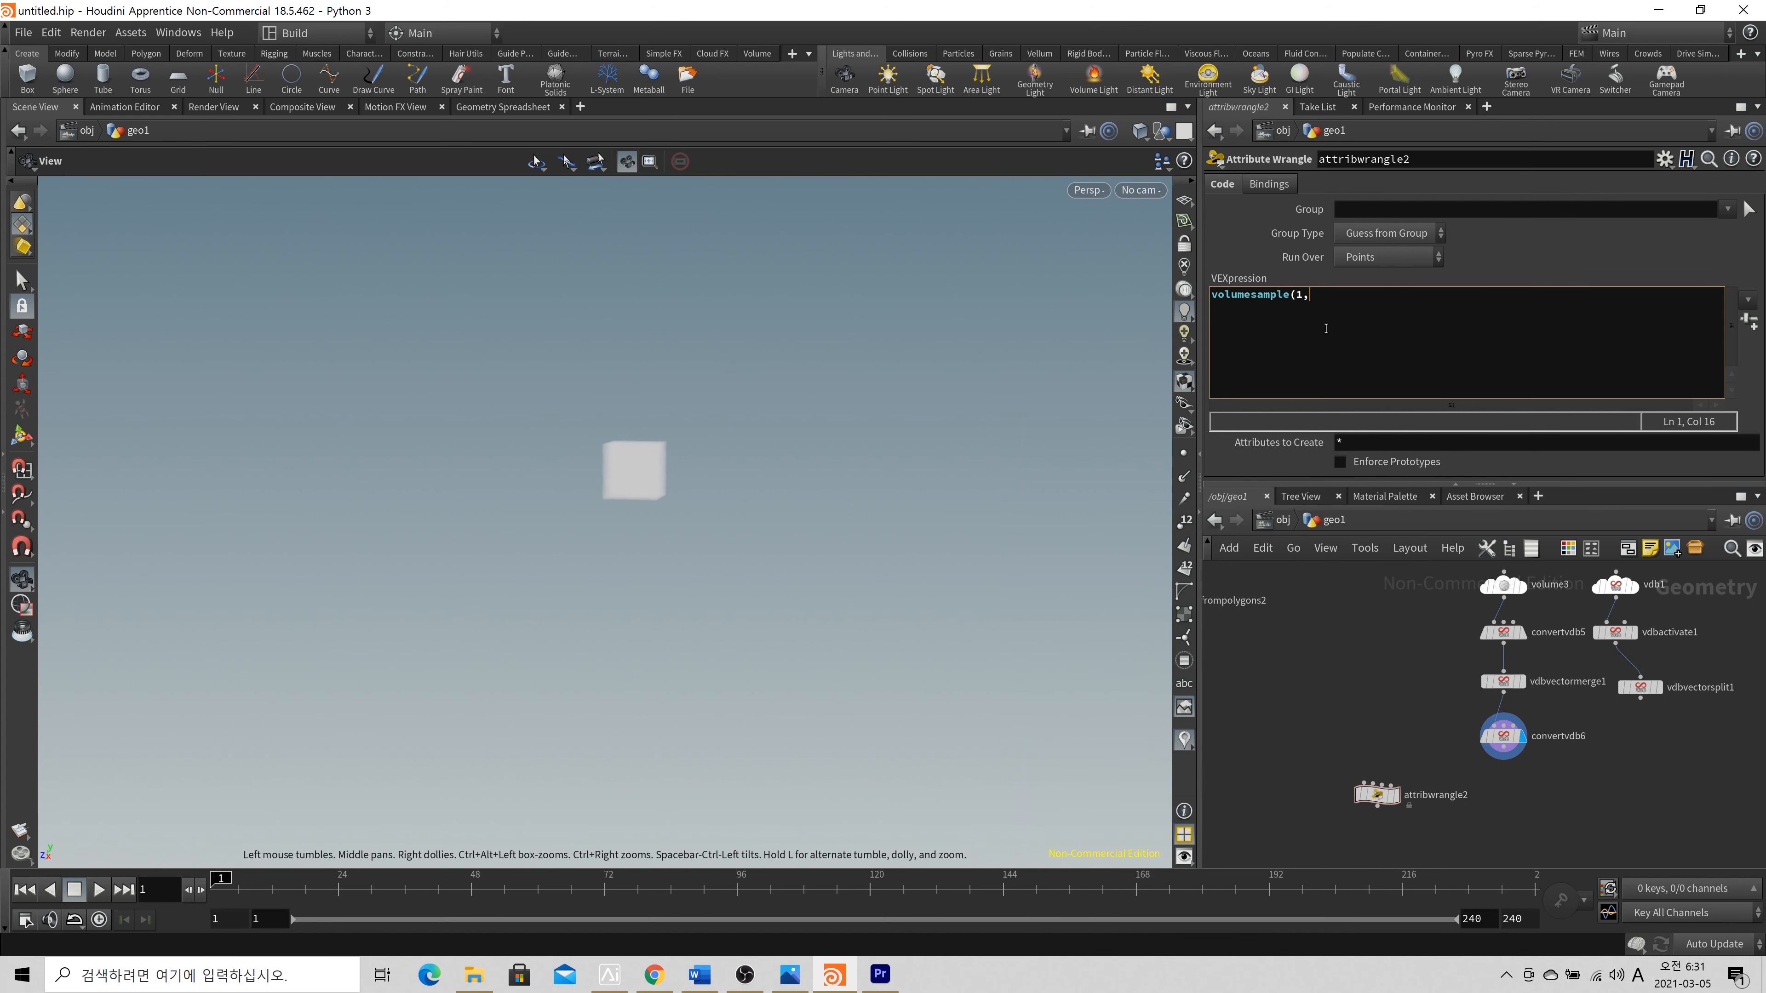
text(02)
text(@P))
key(Home)
text(x =)
Add a second line, y = volumesample(1,1,@P), by copying the call from the x line
key(End)
key(Return)
text(y)
drag(1238, 294, 1380, 289)
key(ctrl+c)
key(Down)
key(ctrl+v)
click(1341, 308)
key(BackSpace)
text(1)
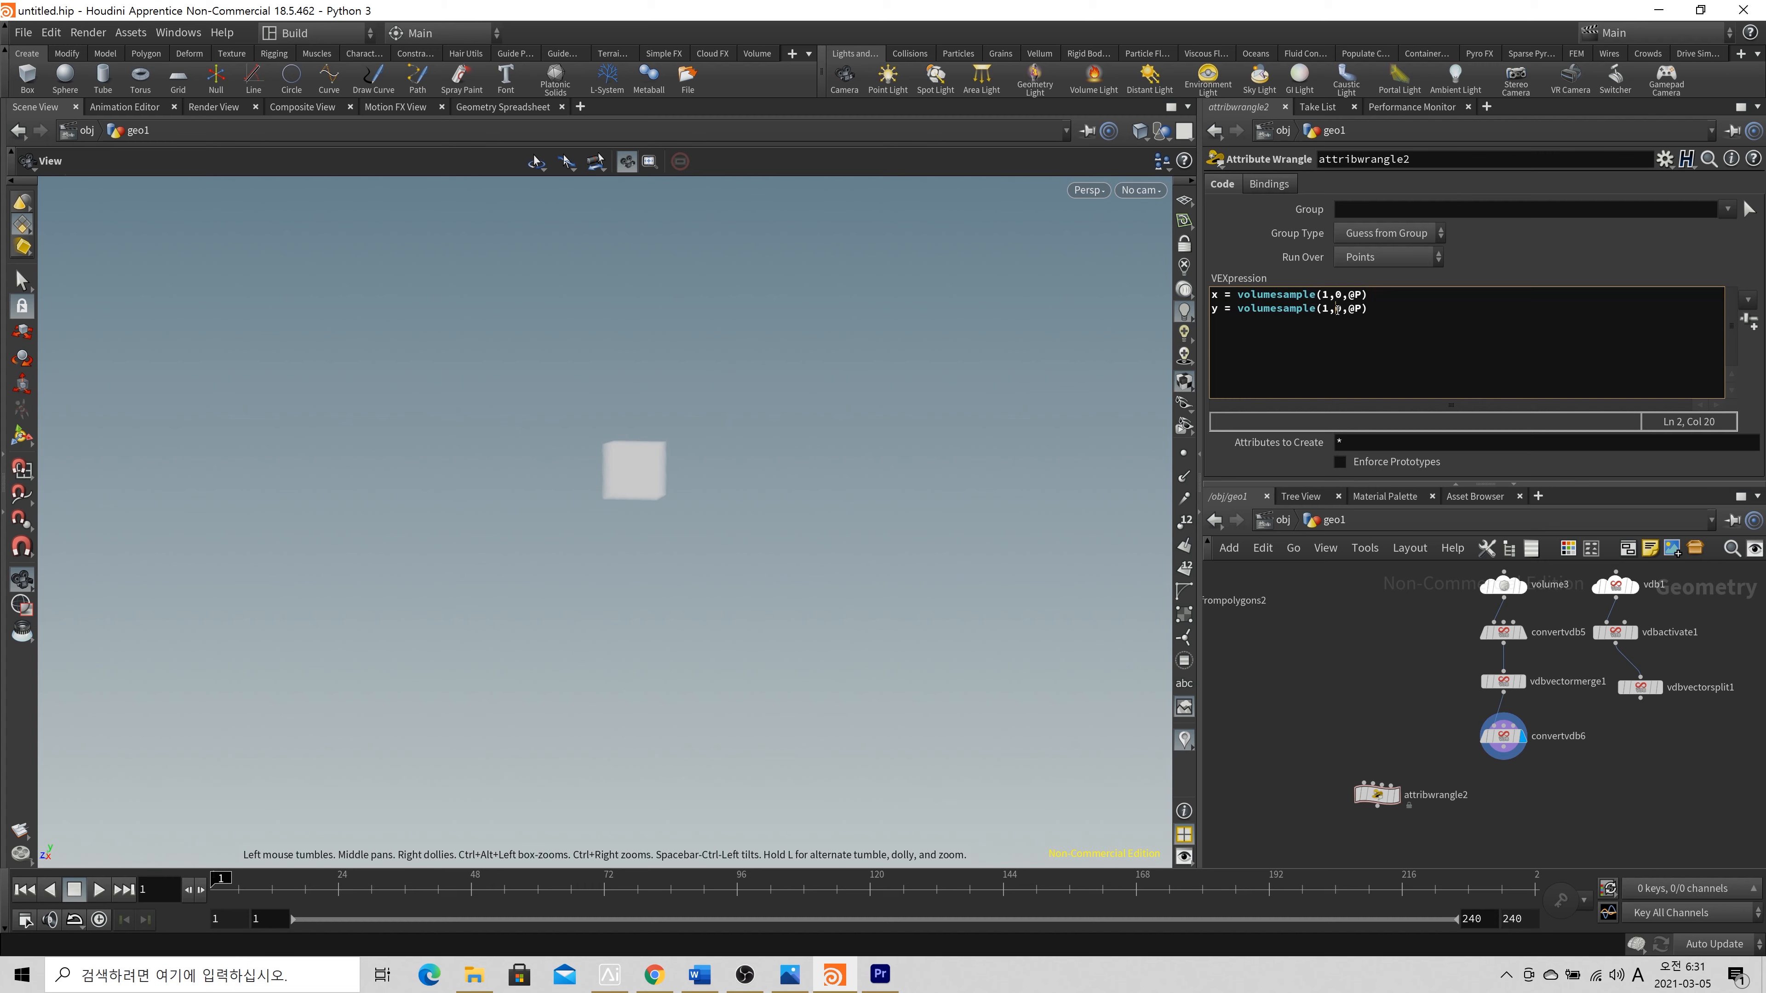
Add a third line, z = volumesample(1,2,@P), by copying the existing call
click(1354, 308)
click(1252, 308)
key(End)
key(Return)
text(z)
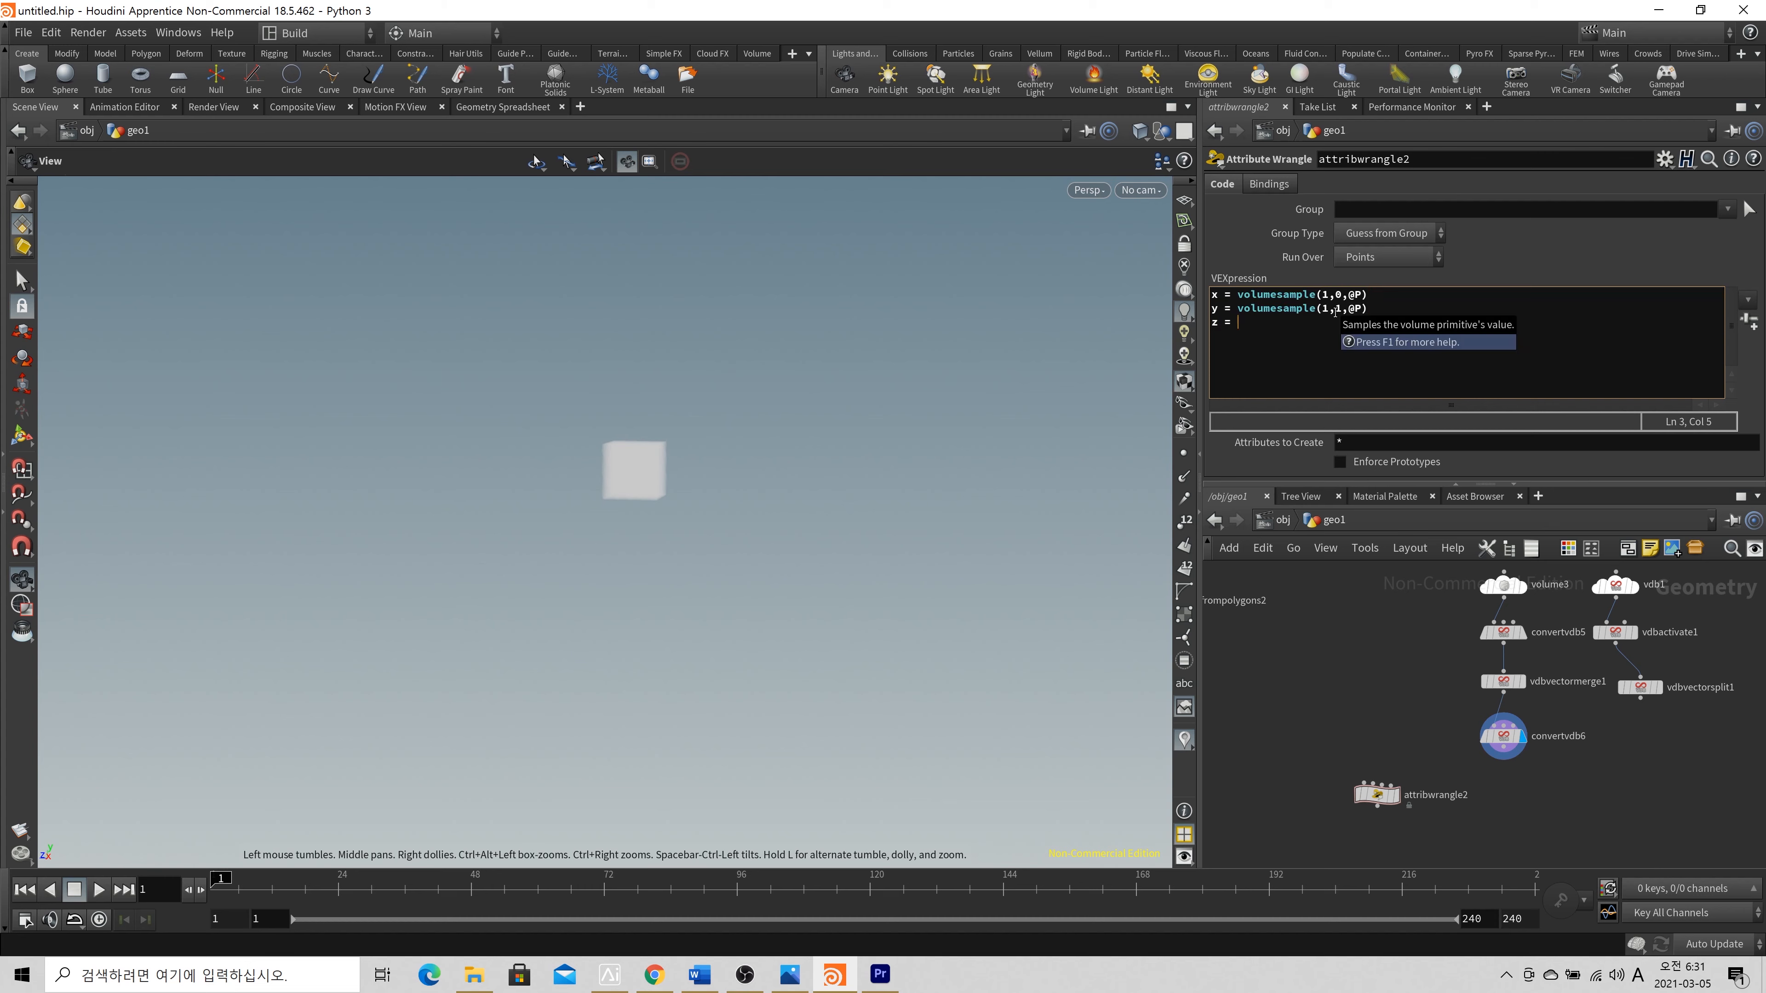
drag(1237, 308, 1376, 306)
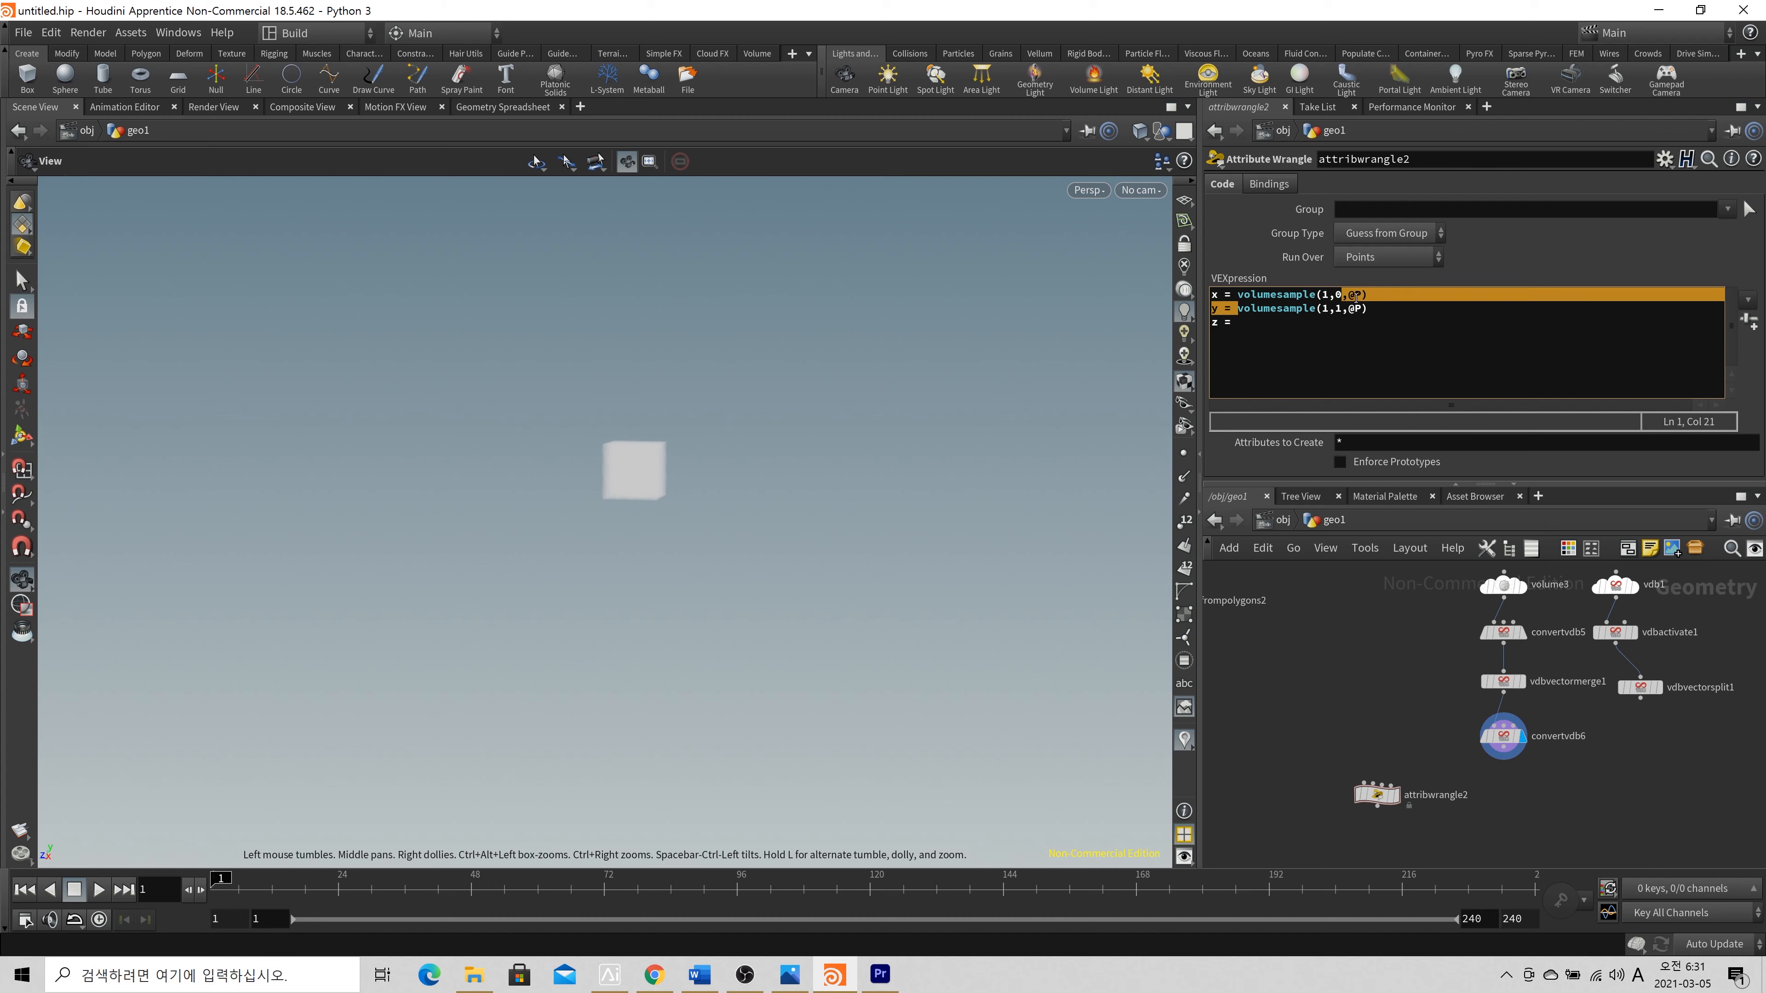
key(ctrl+c)
key(Down)
key(ctrl+v)
click(1343, 322)
key(BackSpace)
text(2)
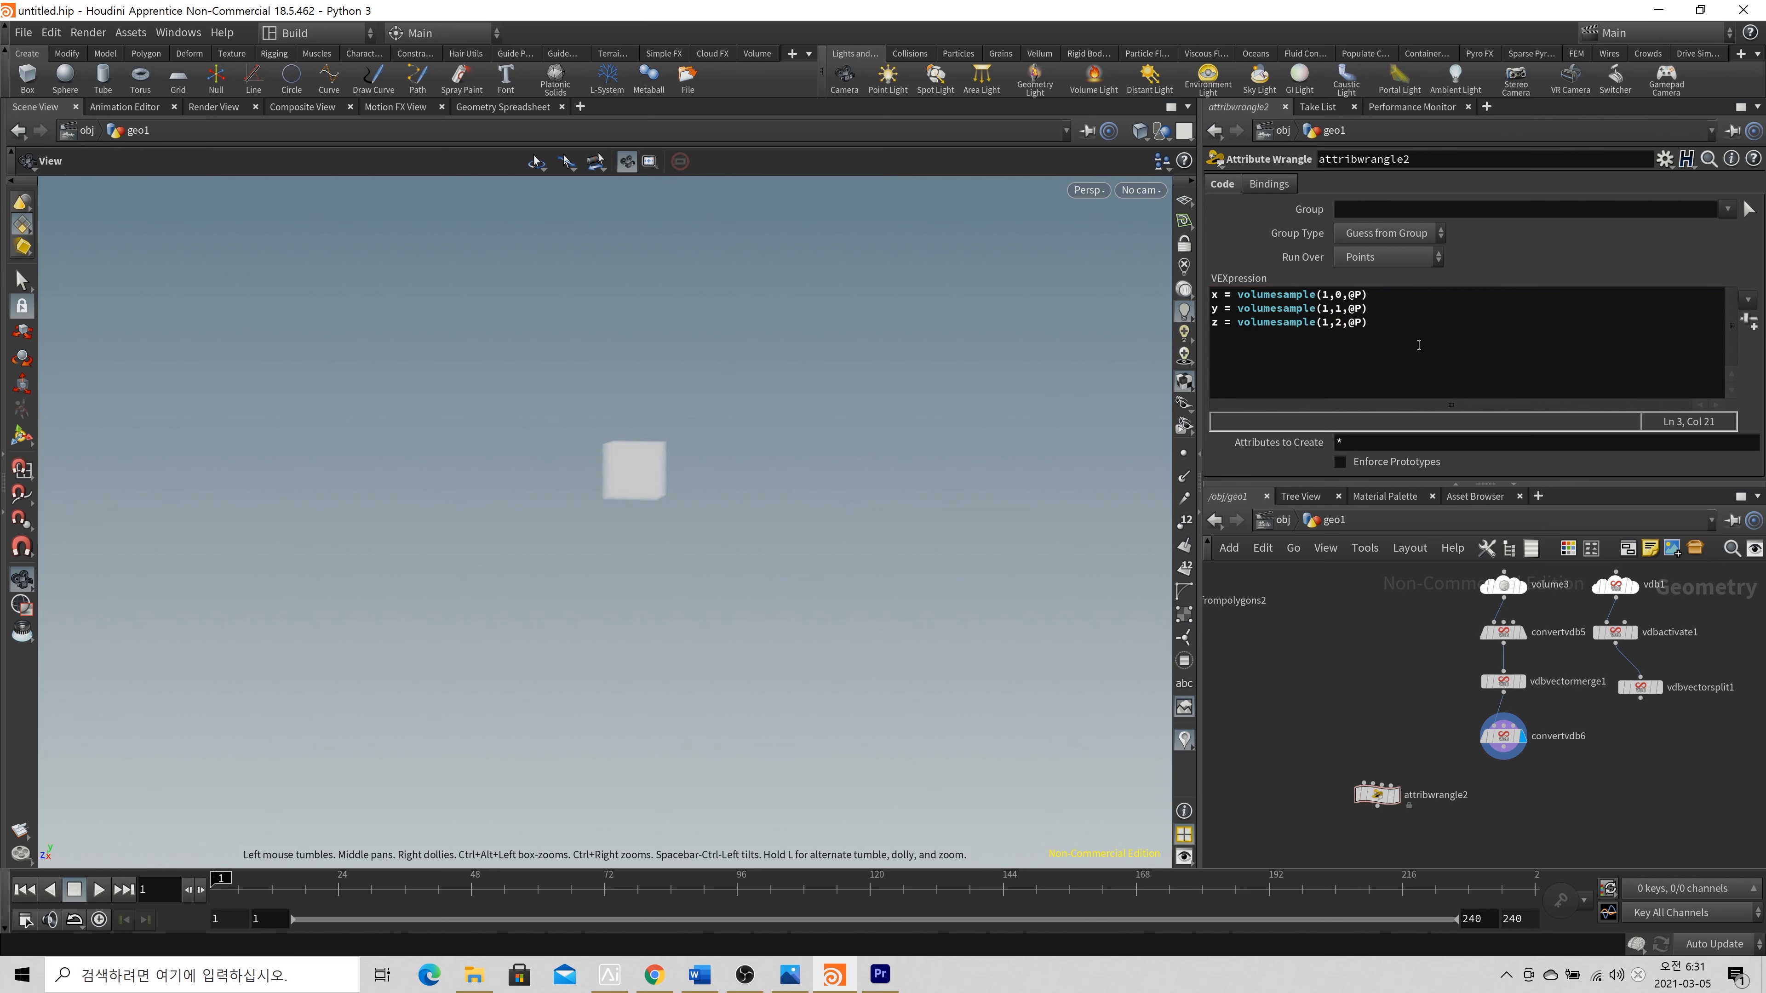
Reduce the three sampling lines to the opening of a single volumesamplev( call, without the x assignment
drag(1418, 345, 1321, 304)
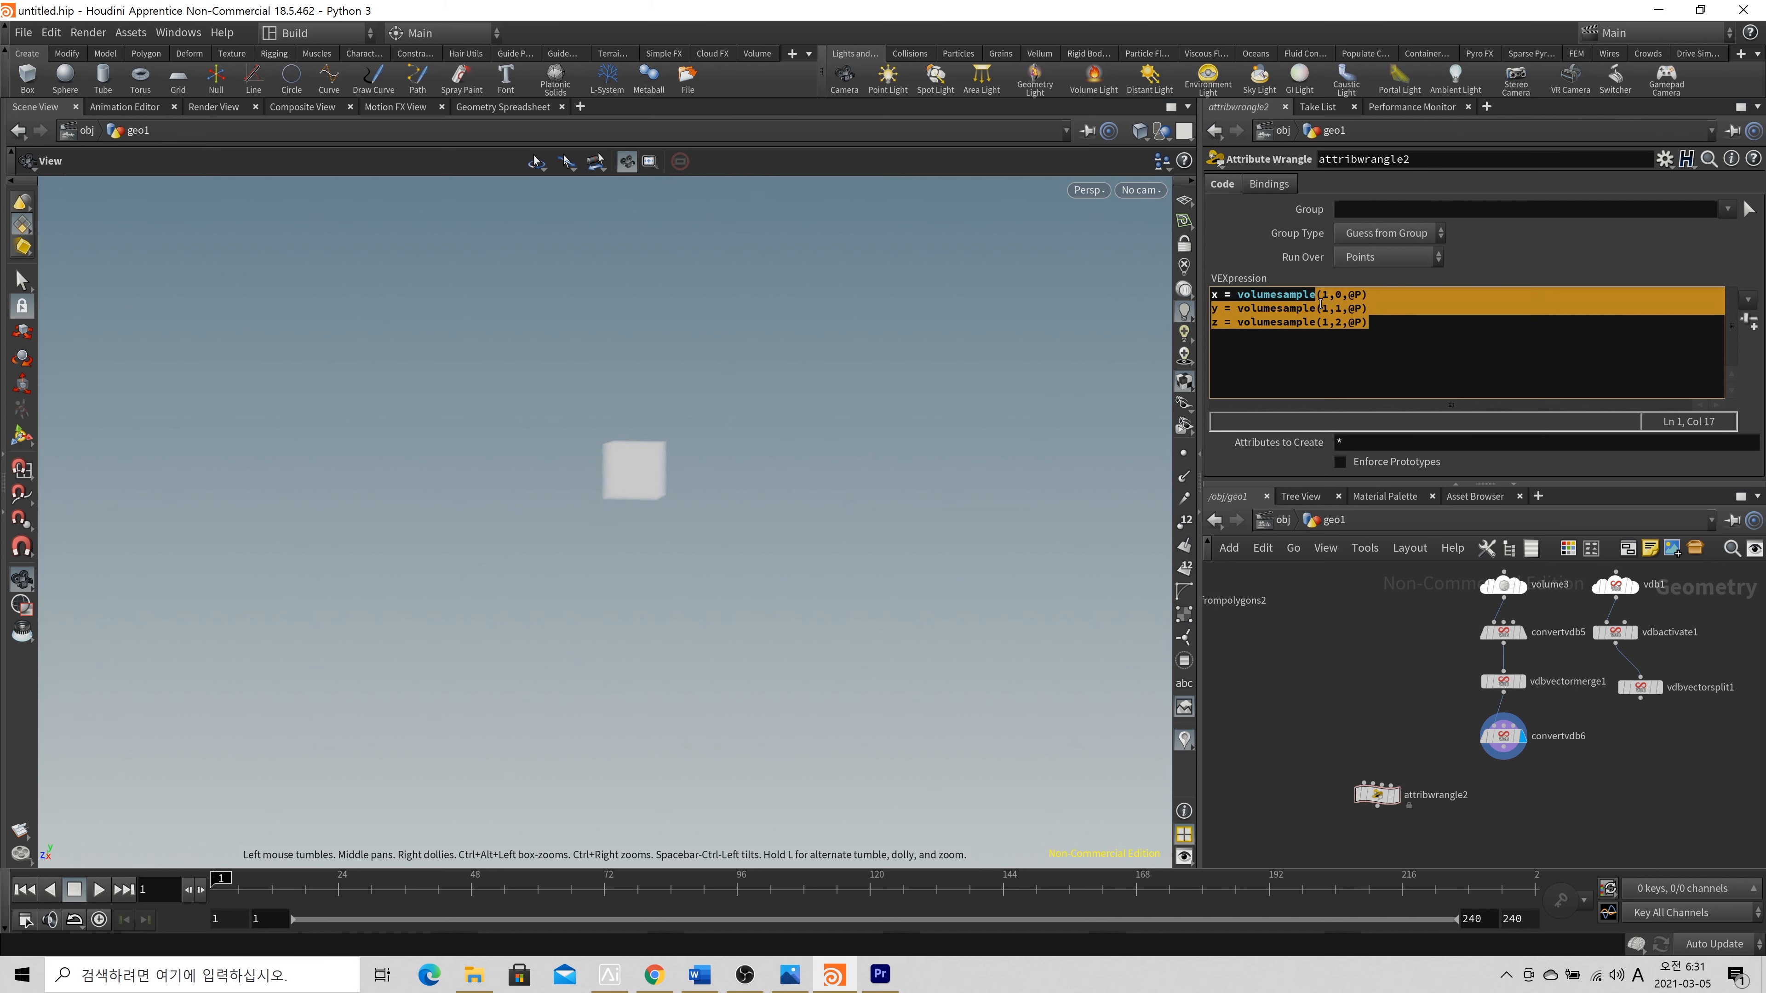
text(v)
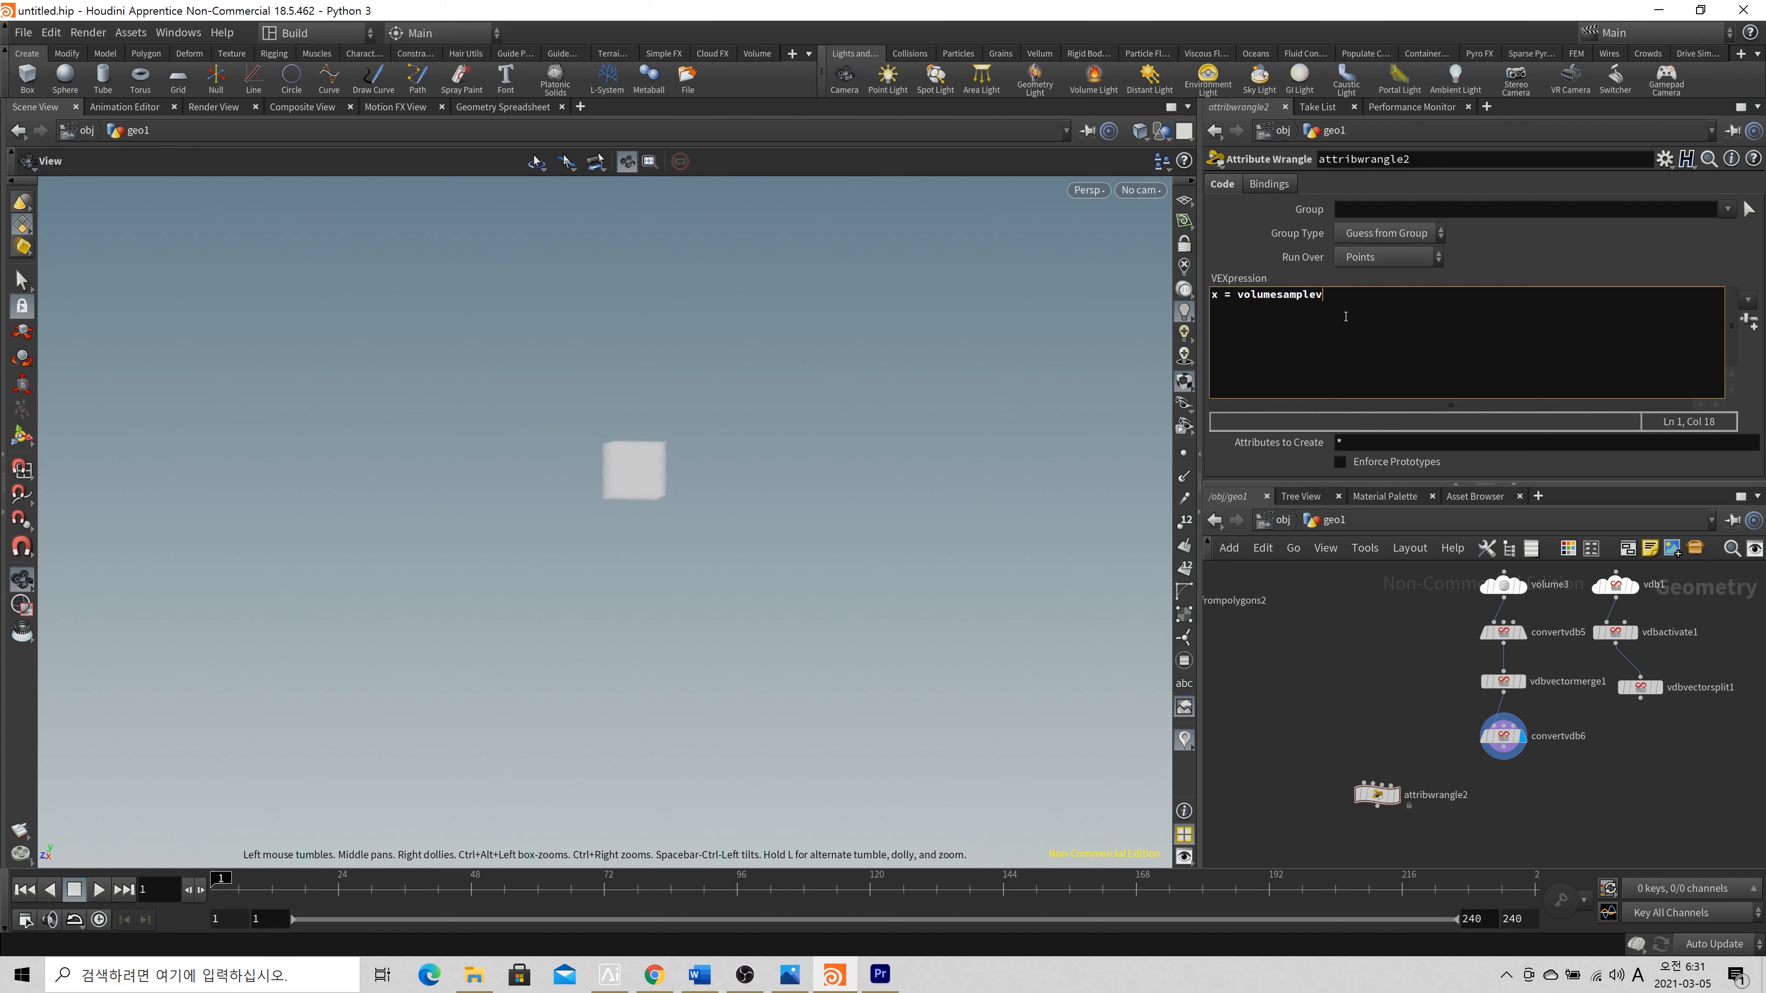
text(()
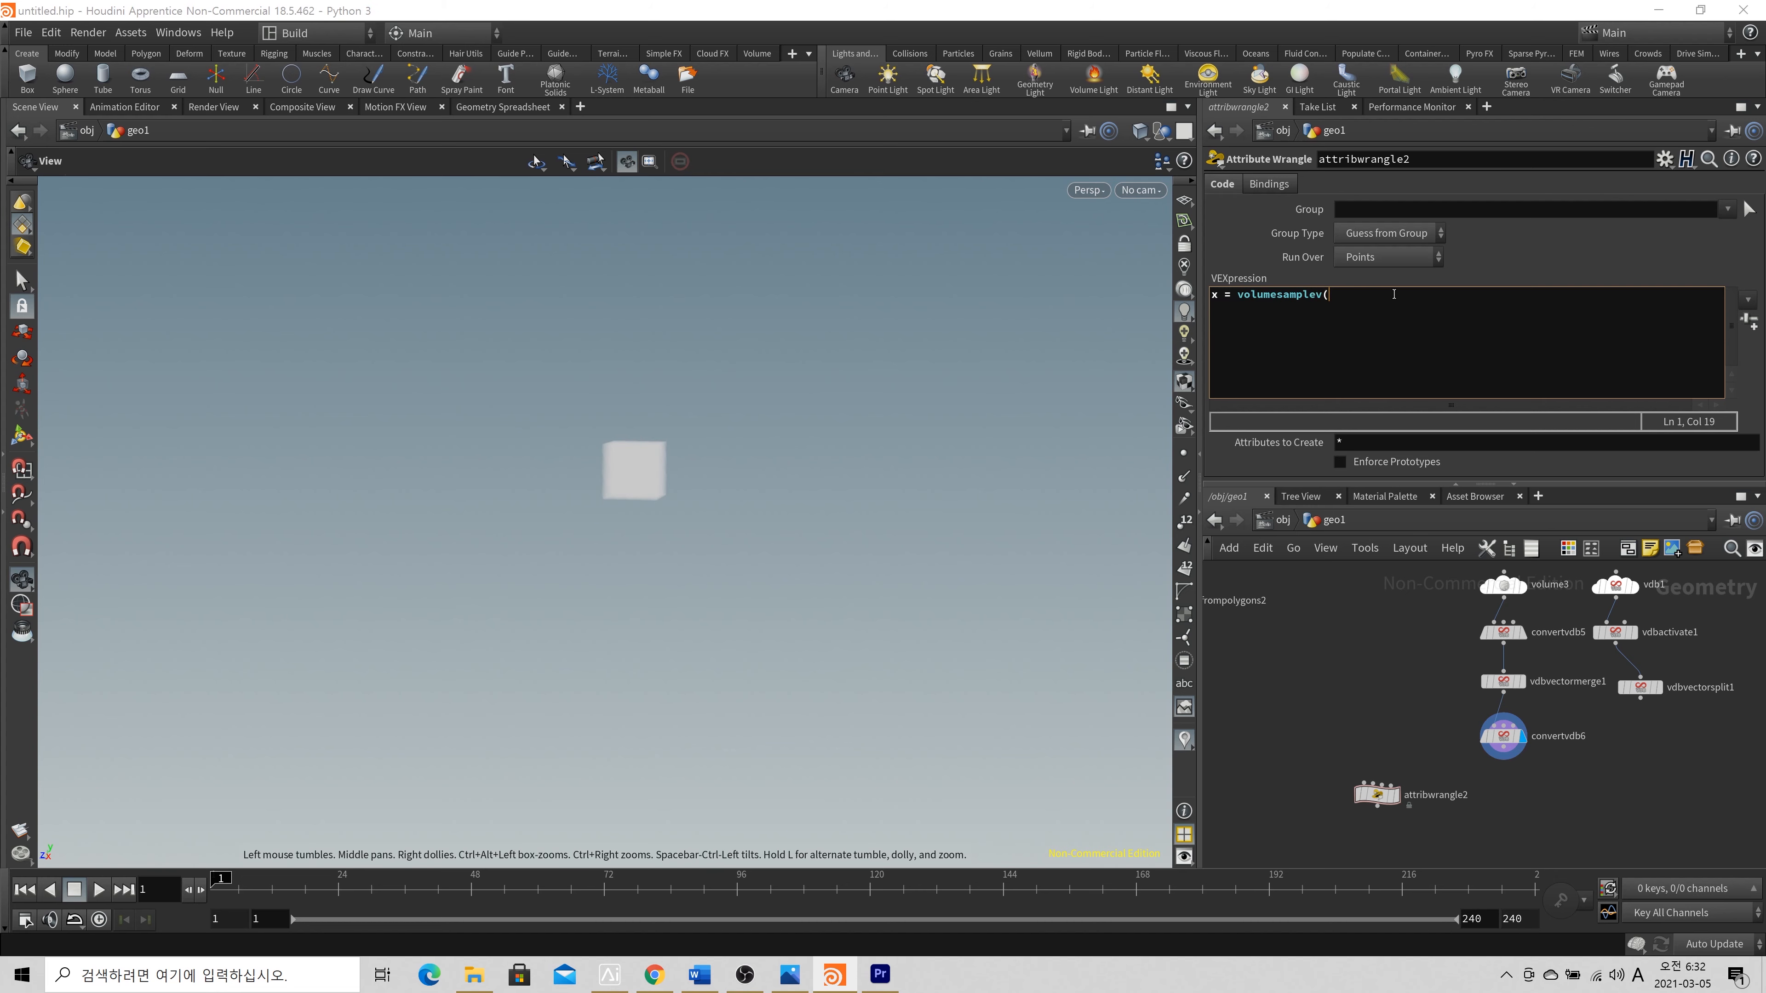
drag(1239, 294, 1212, 295)
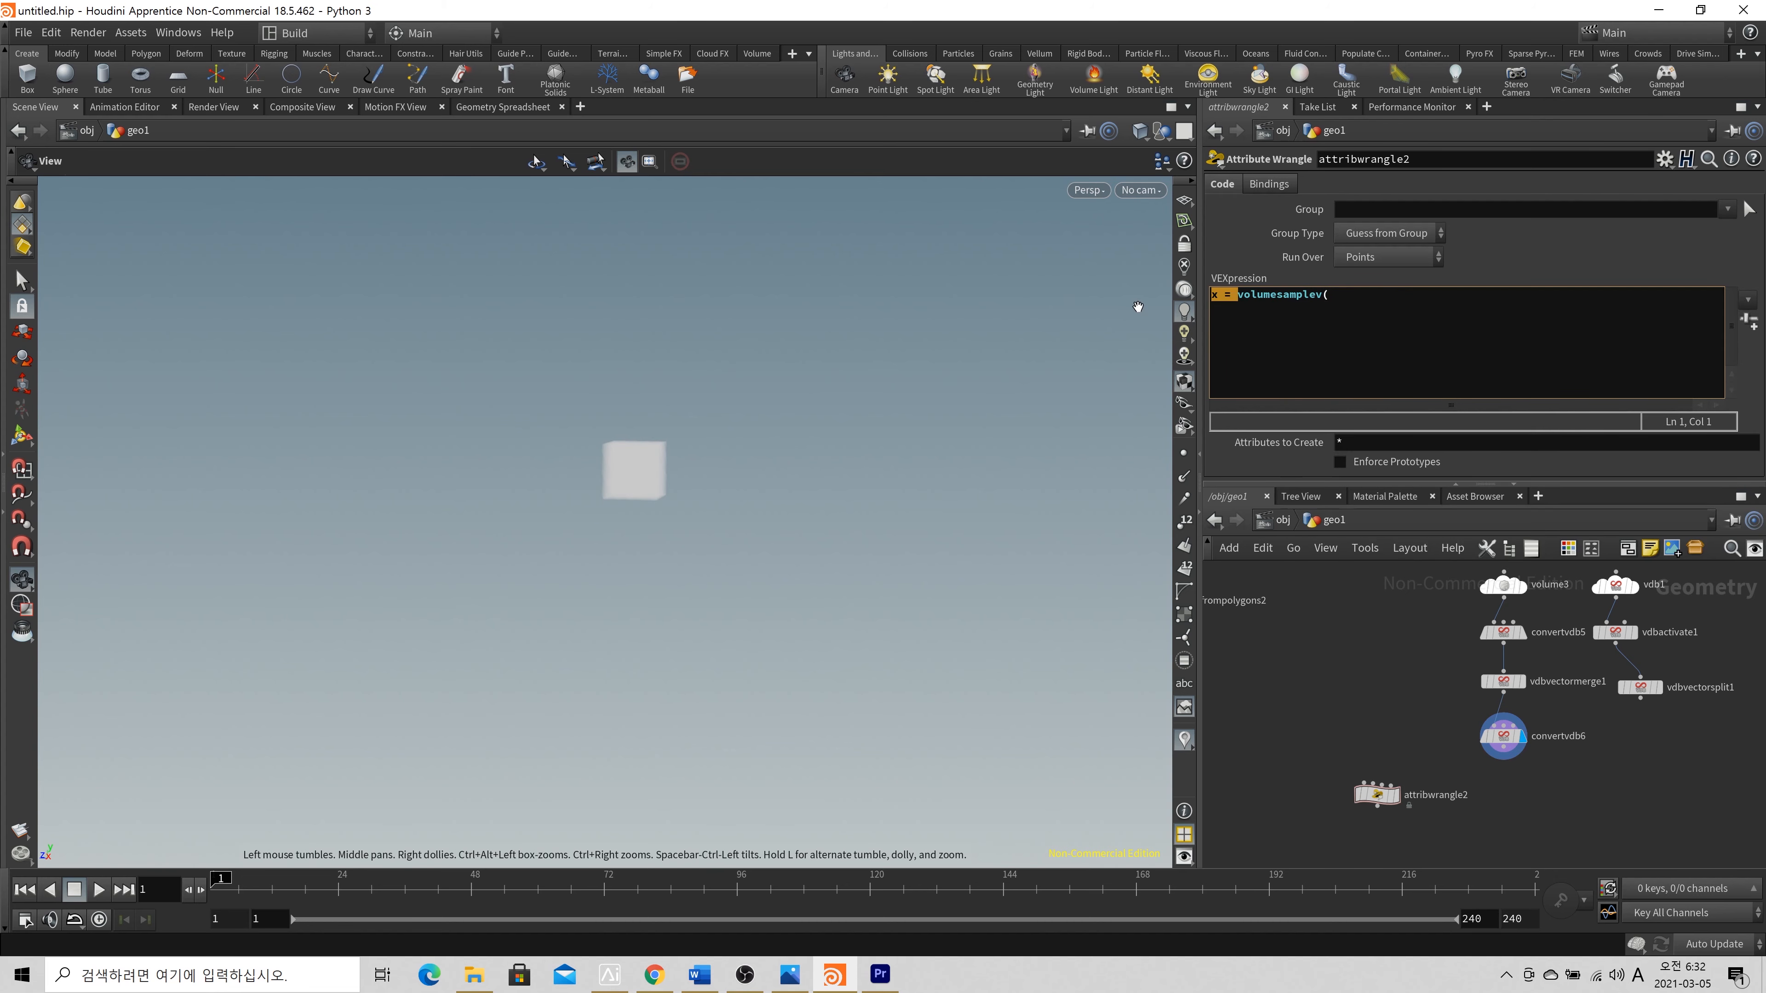
key(BackSpace)
click(1391, 344)
Move attribwrangle2 below the VDB branch and complete the call as volumesamplev(1, 0, "P");
middle_click(1509, 739)
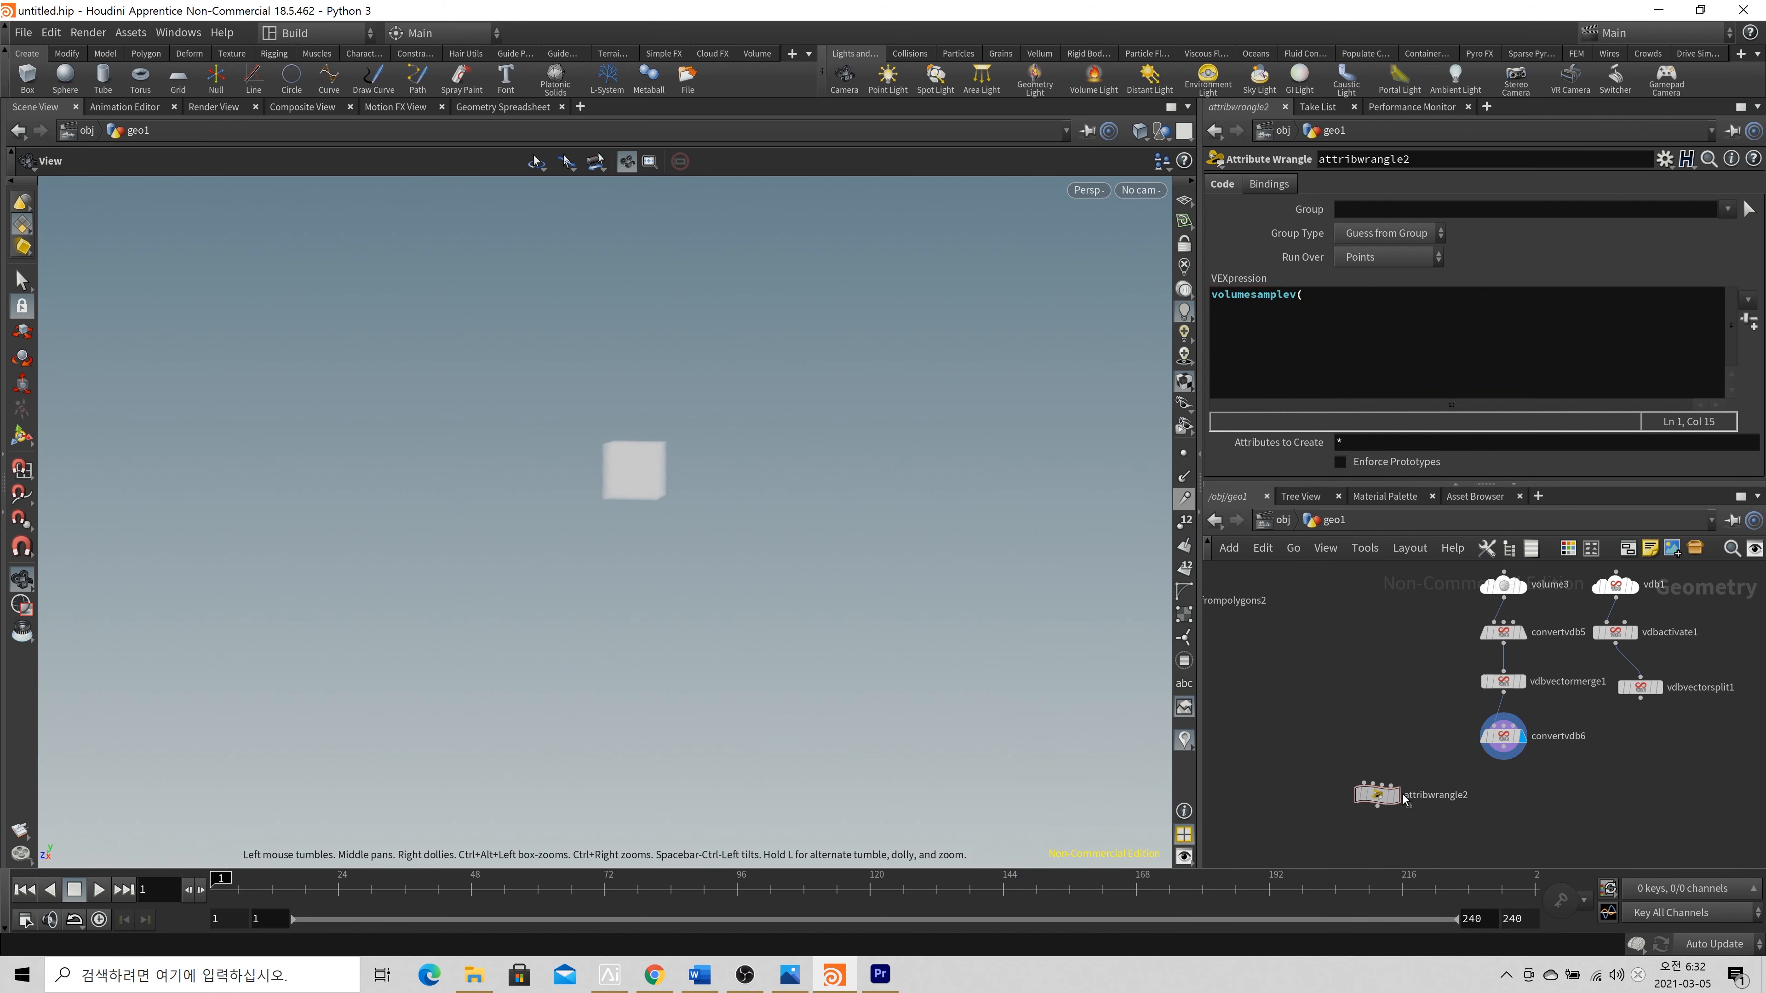
drag(1403, 799, 1593, 802)
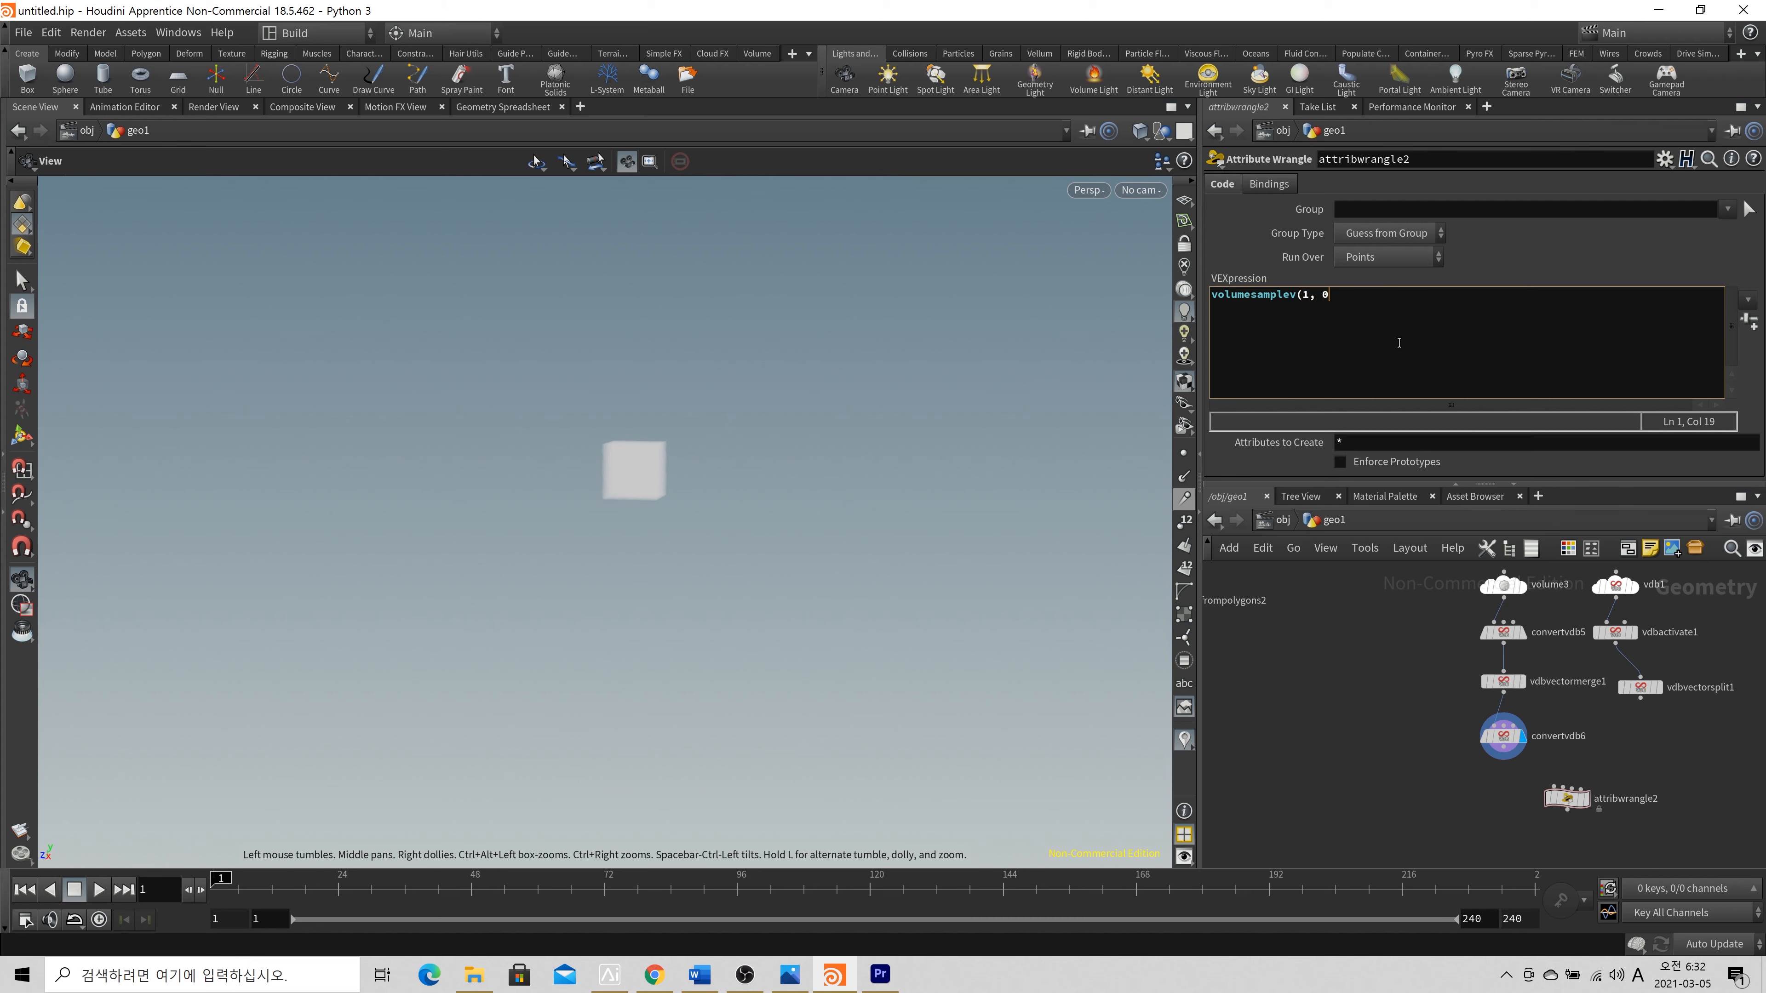
text(P");)
Compare the node information of vdbactivate1 with that of convertvdb6
right_click(1621, 630)
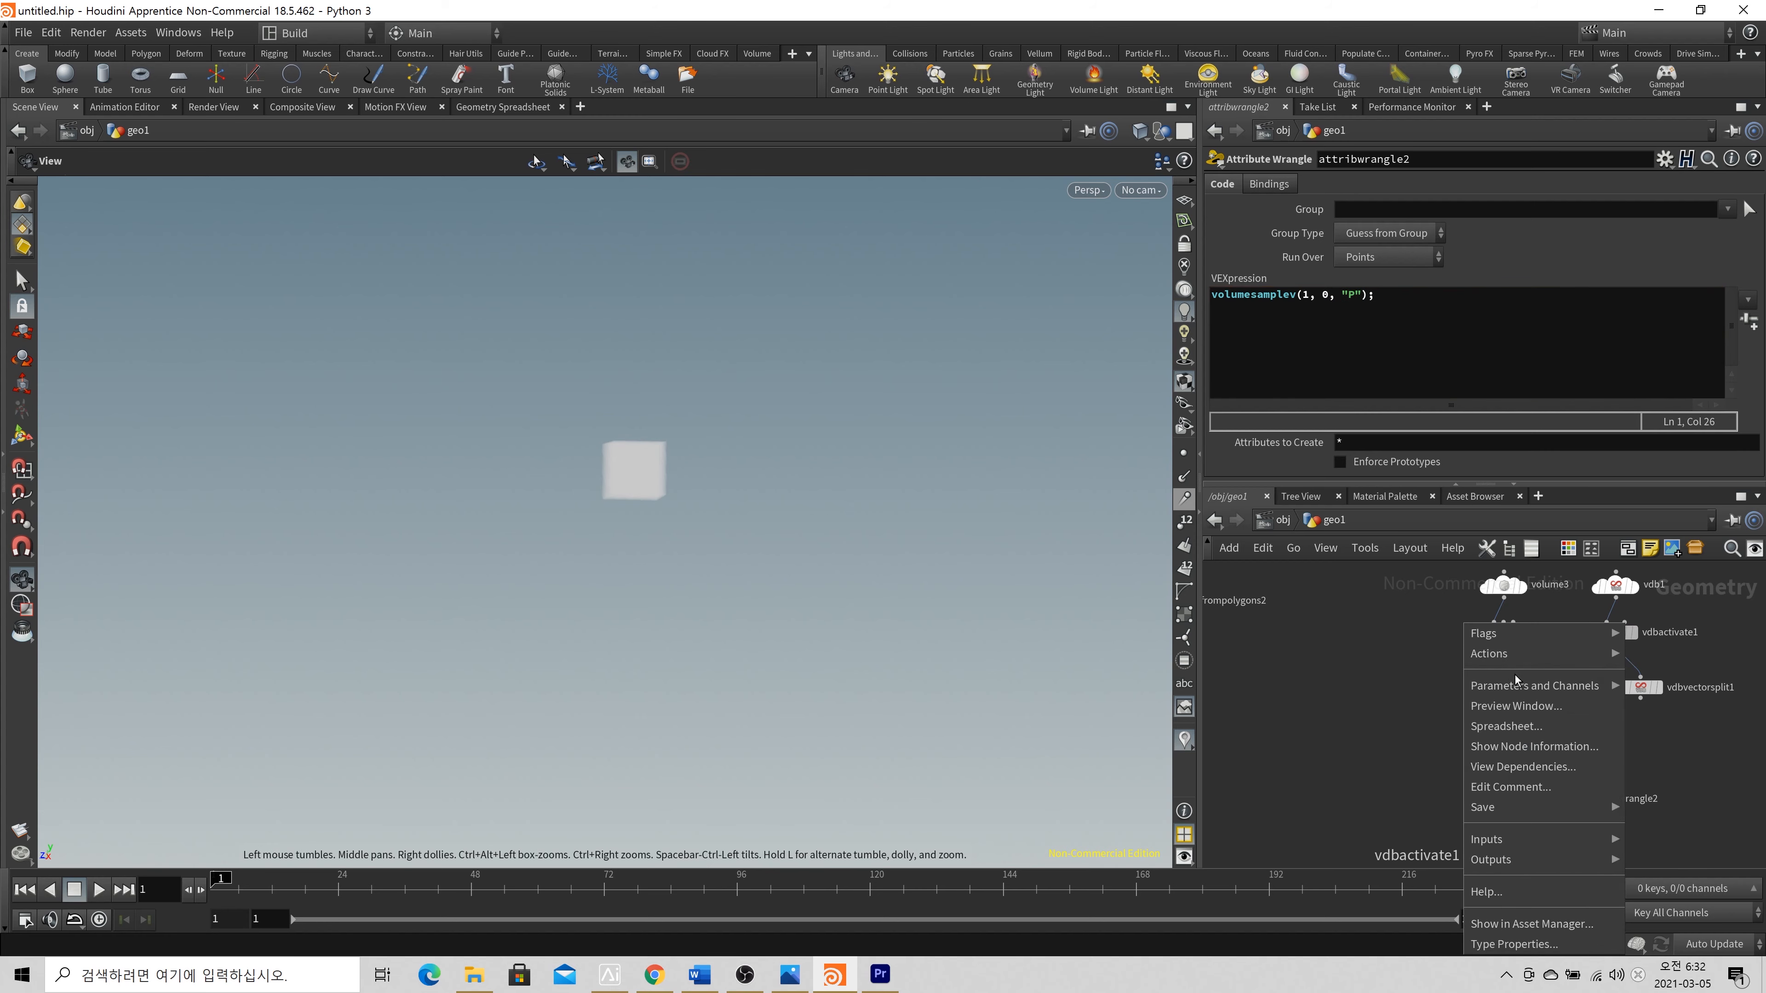
click(1534, 746)
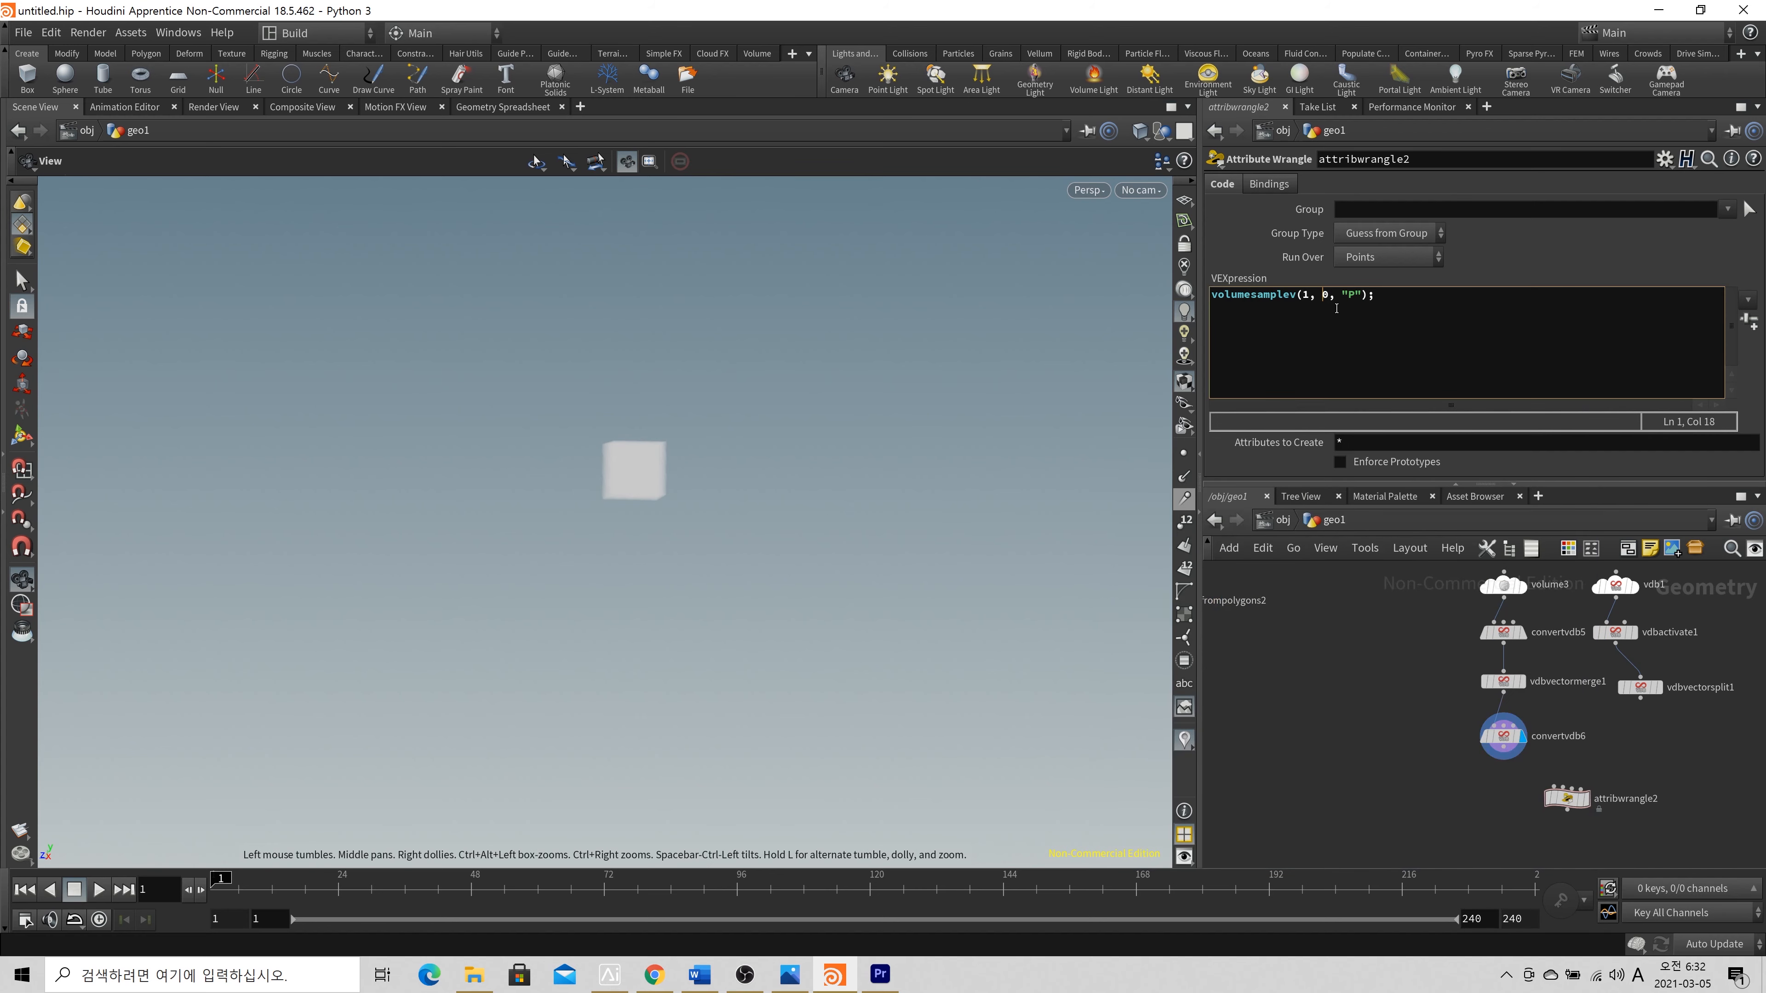
click(1504, 741)
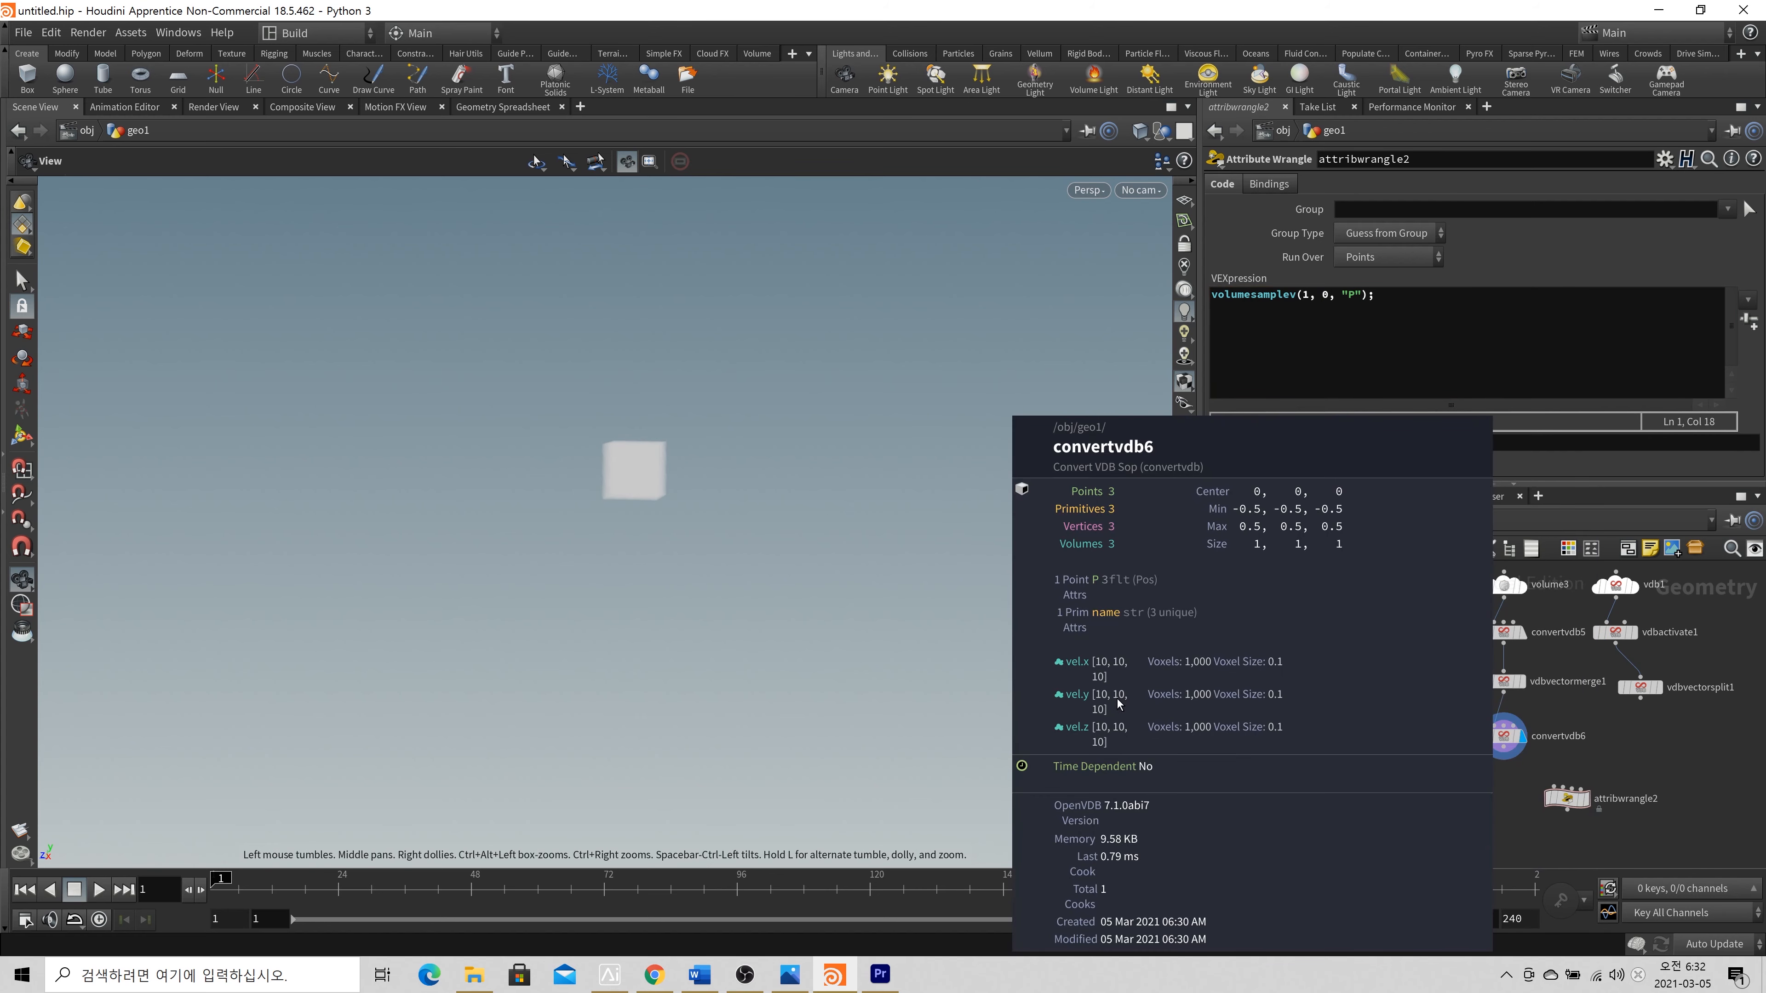
Replace the call's arguments so that the expression reads volumesamplev(1, "vel", @P)
click(1325, 295)
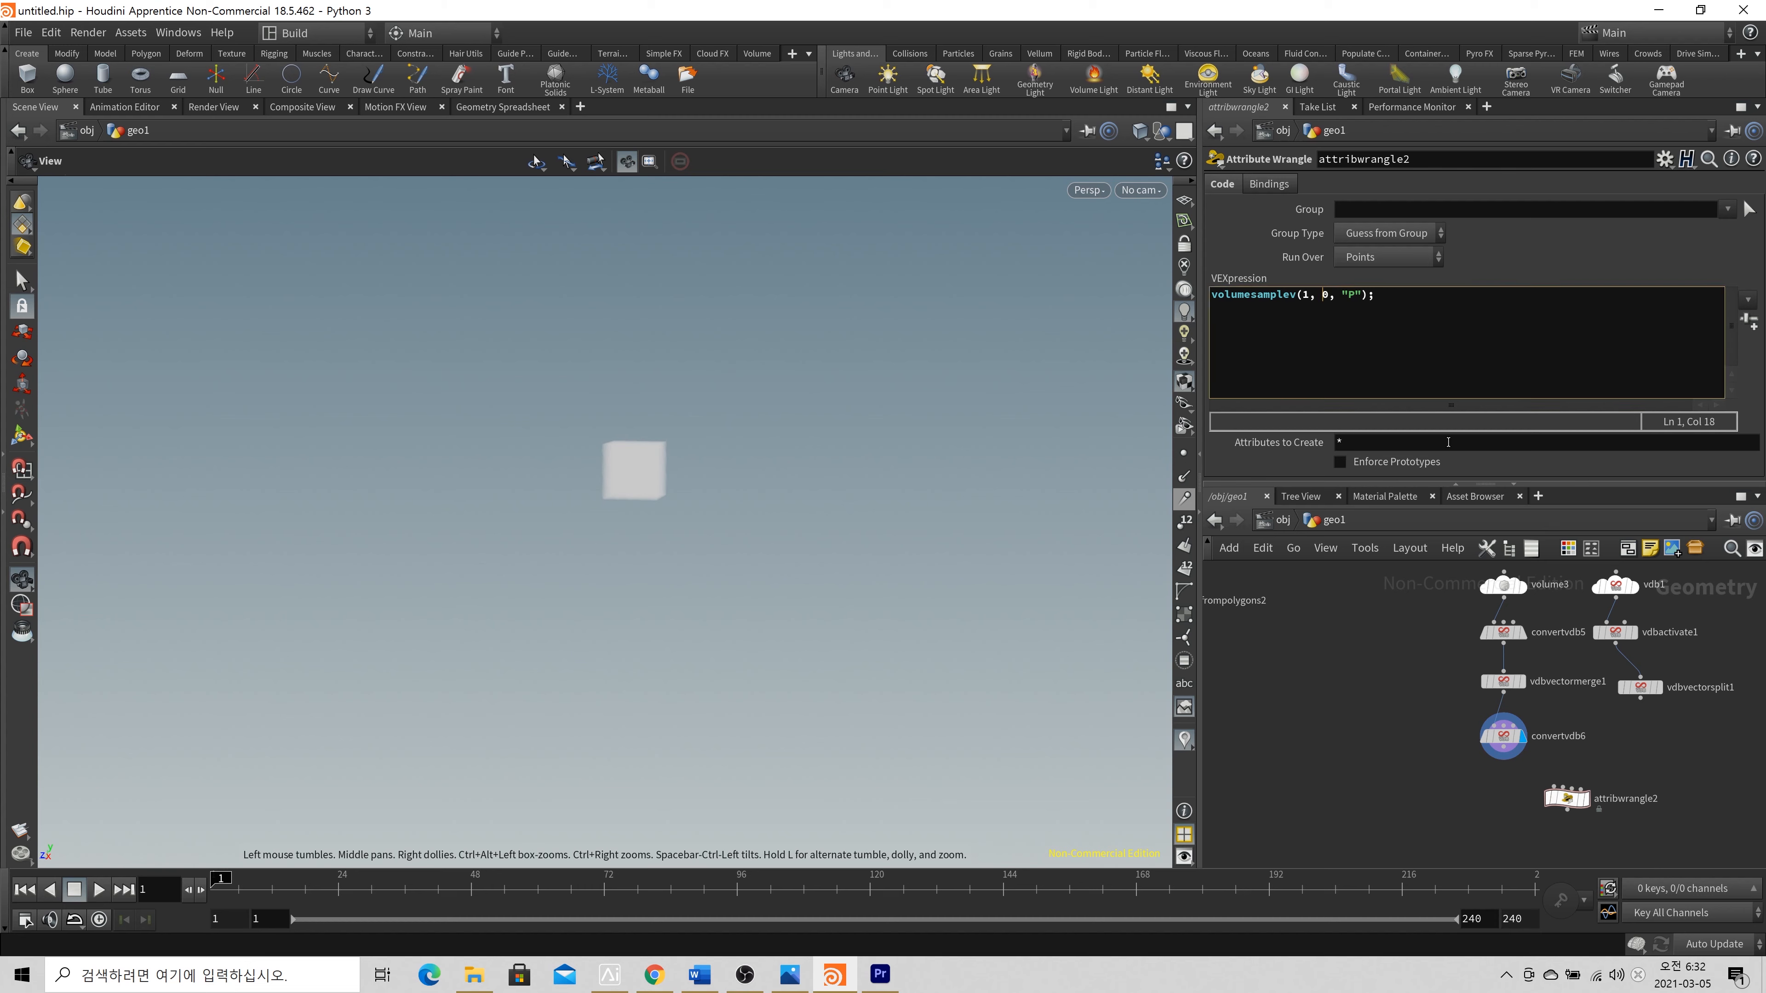
drag(1303, 295, 1447, 337)
key(BackSpace)
mouse_move(1348, 317)
text(1, "vel)
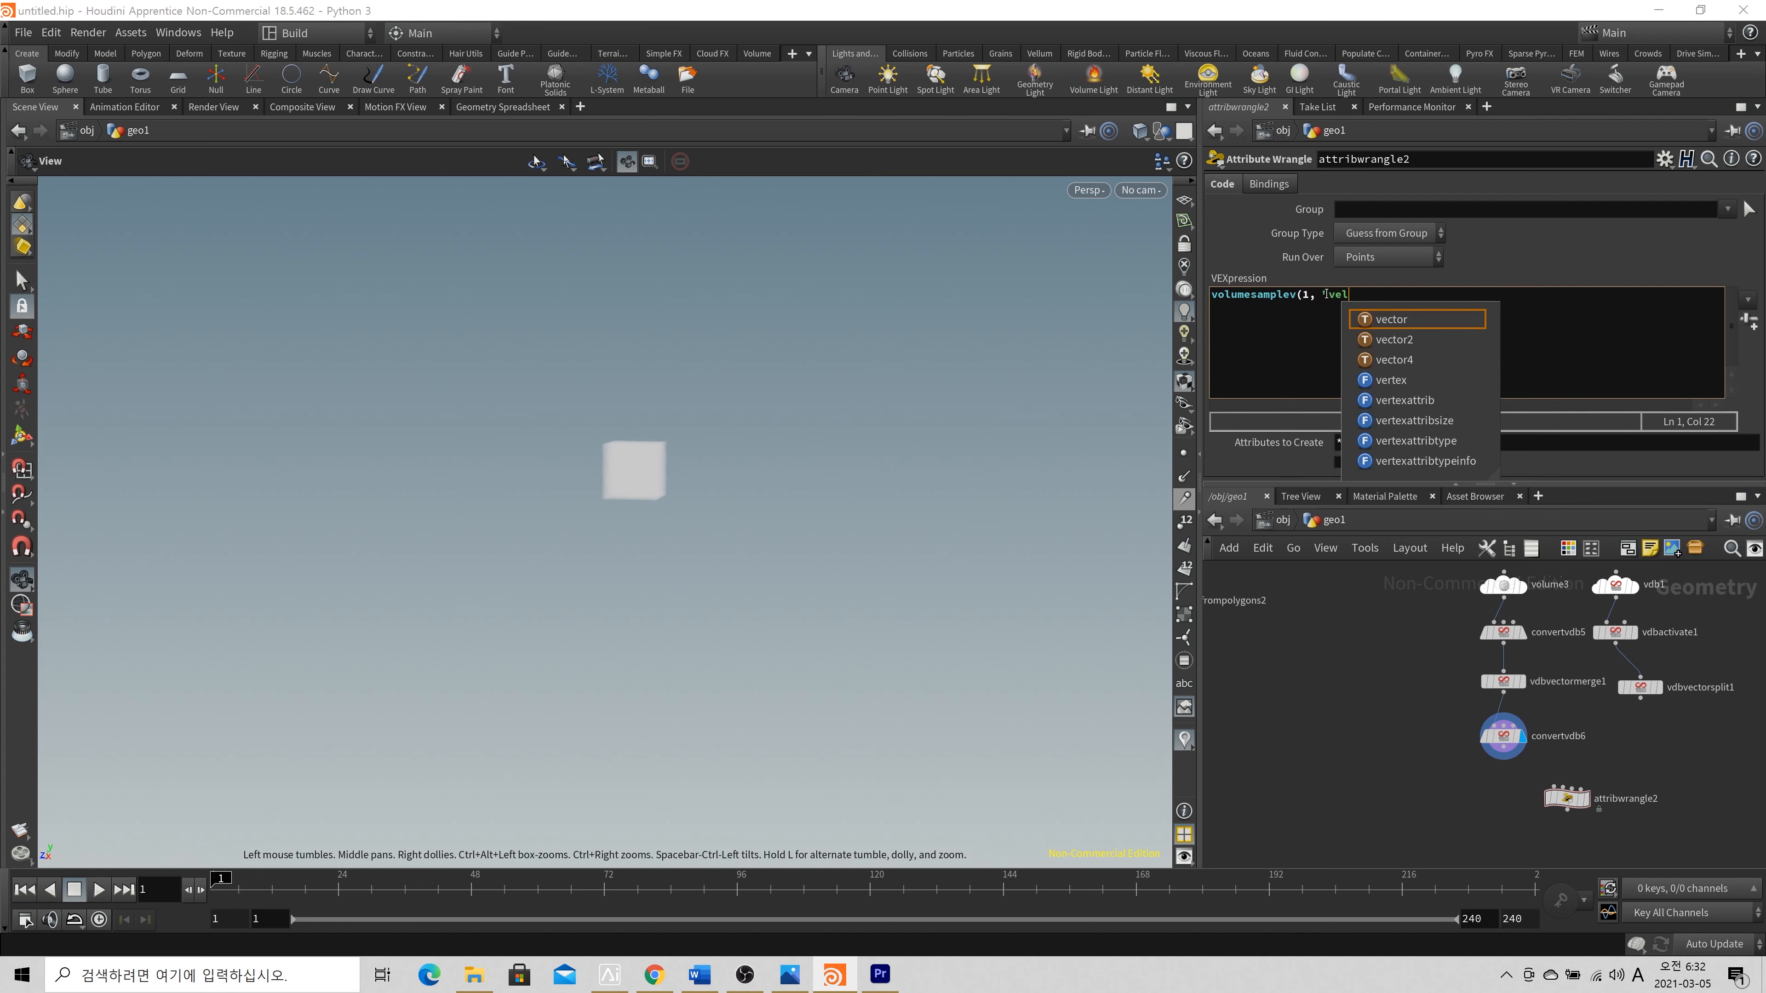
text(",)
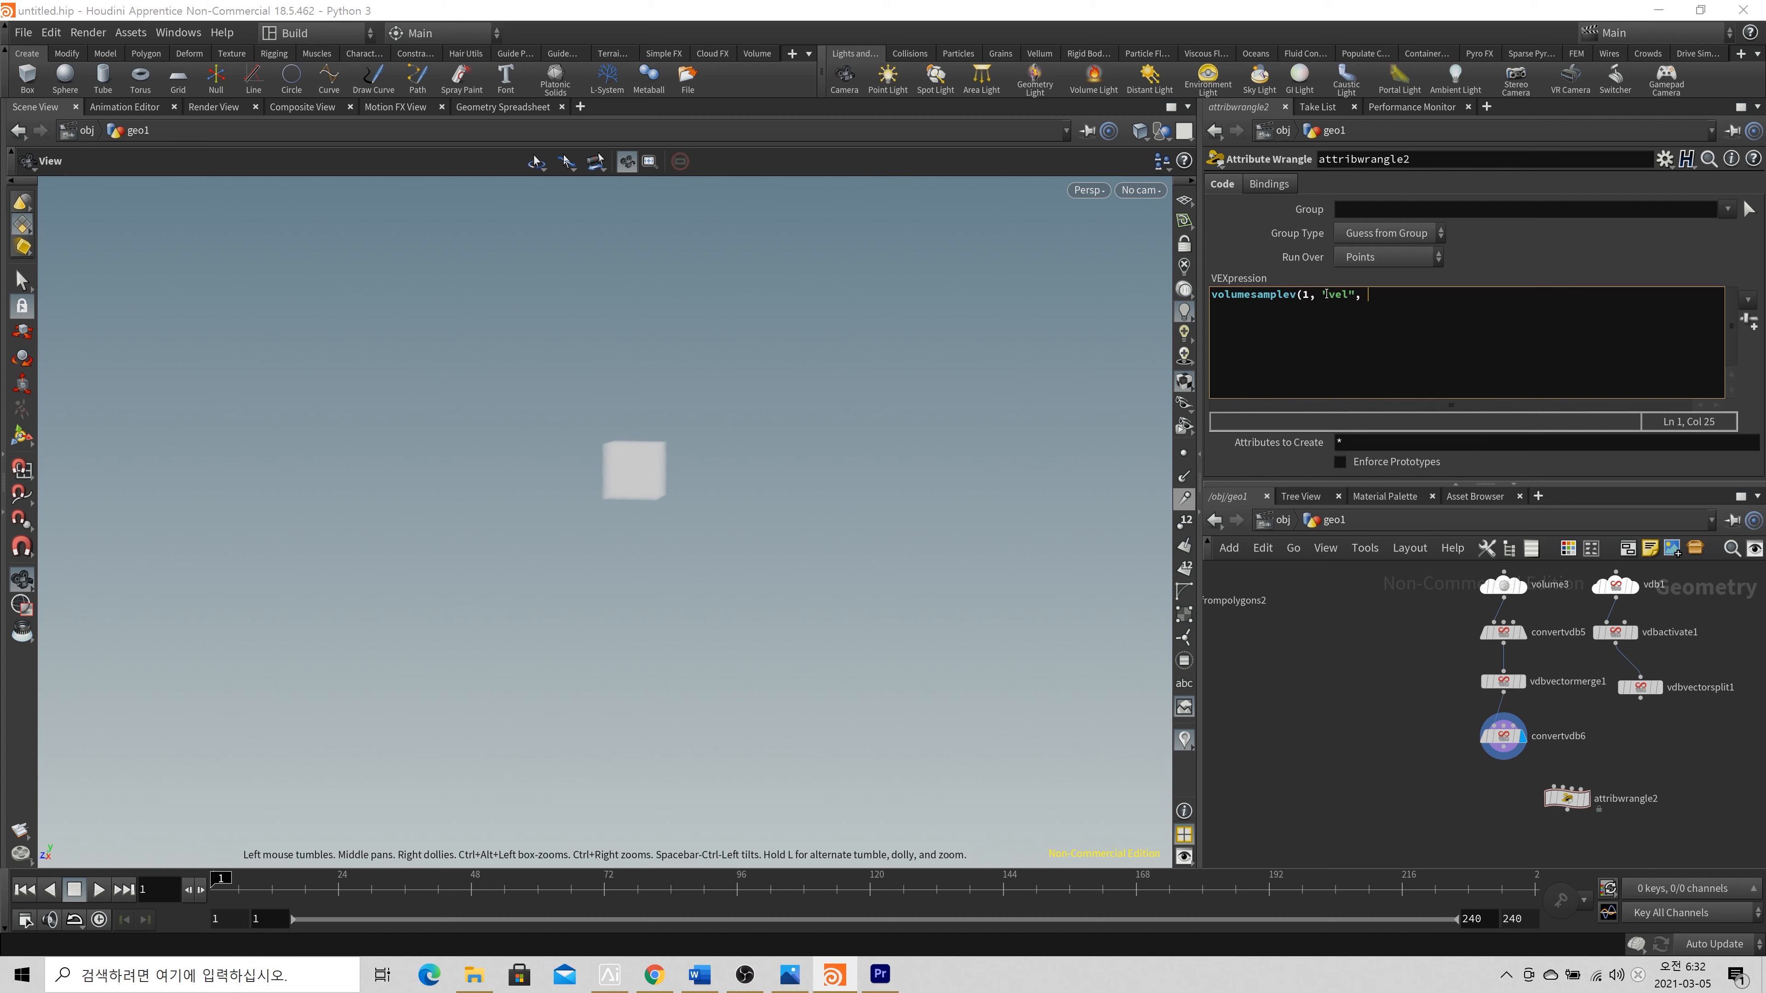
text( @P))
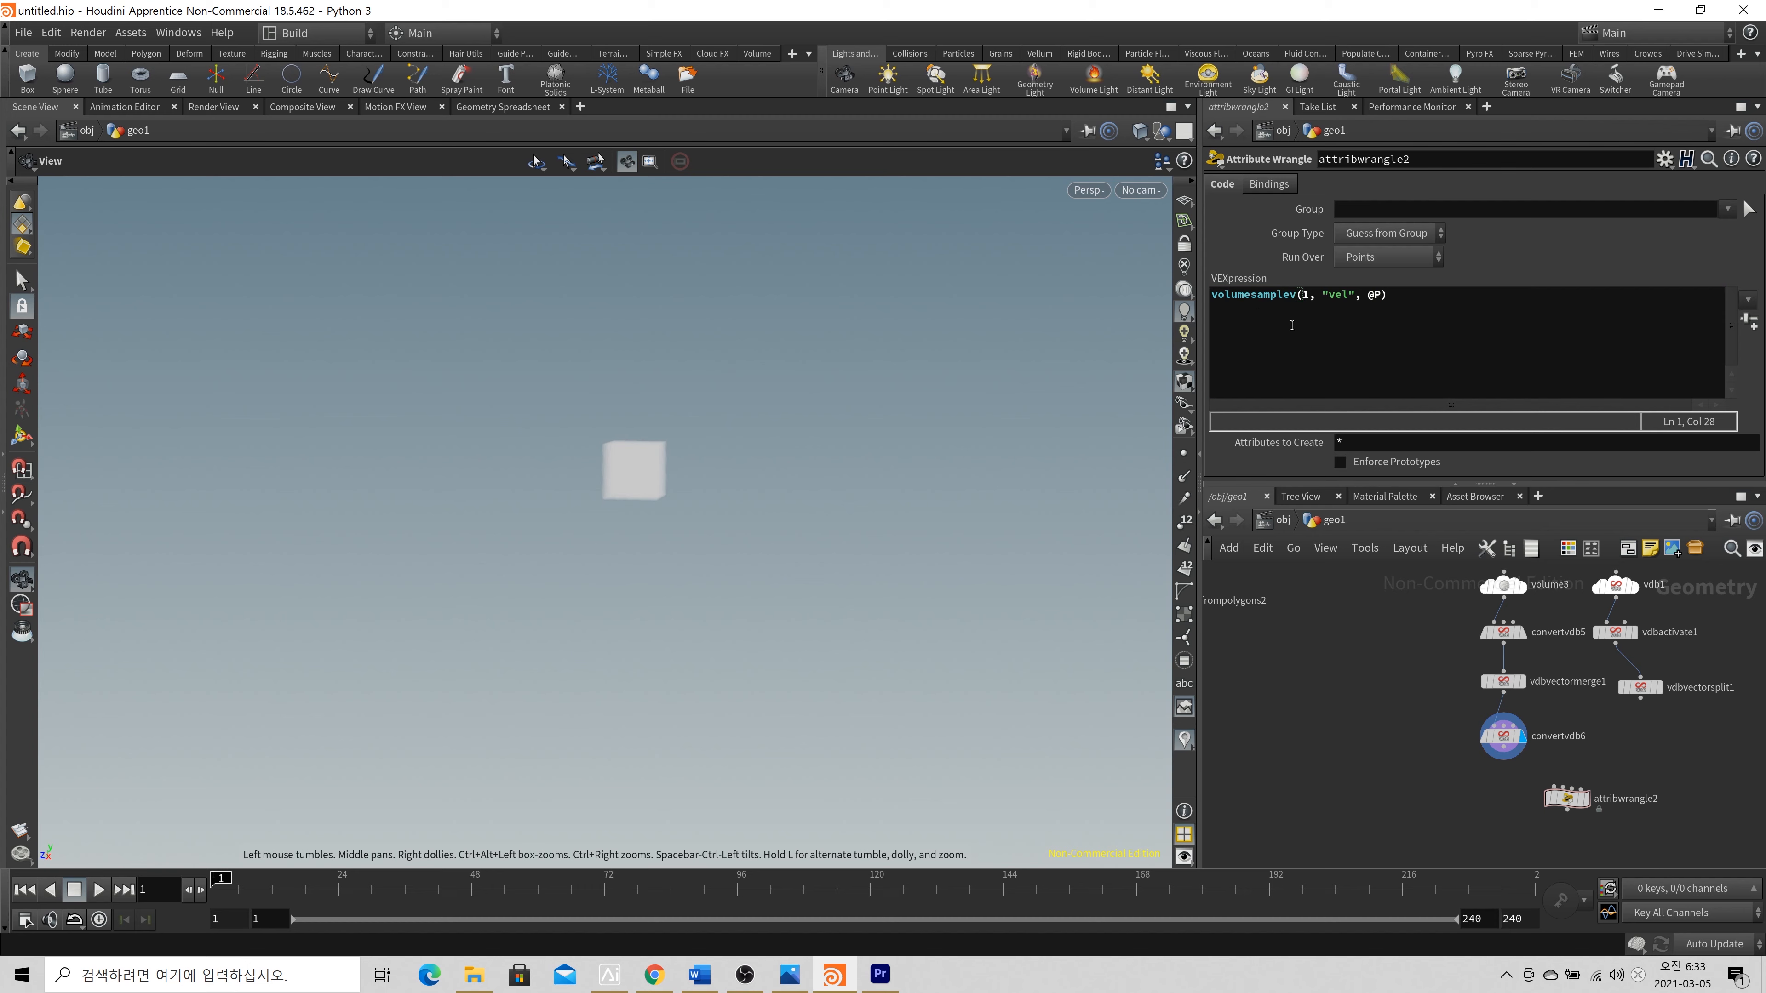
Check how the vel field is stored in the node information of convertvdb6 and vdbactivate1
middle_click(1502, 739)
middle_click(1615, 634)
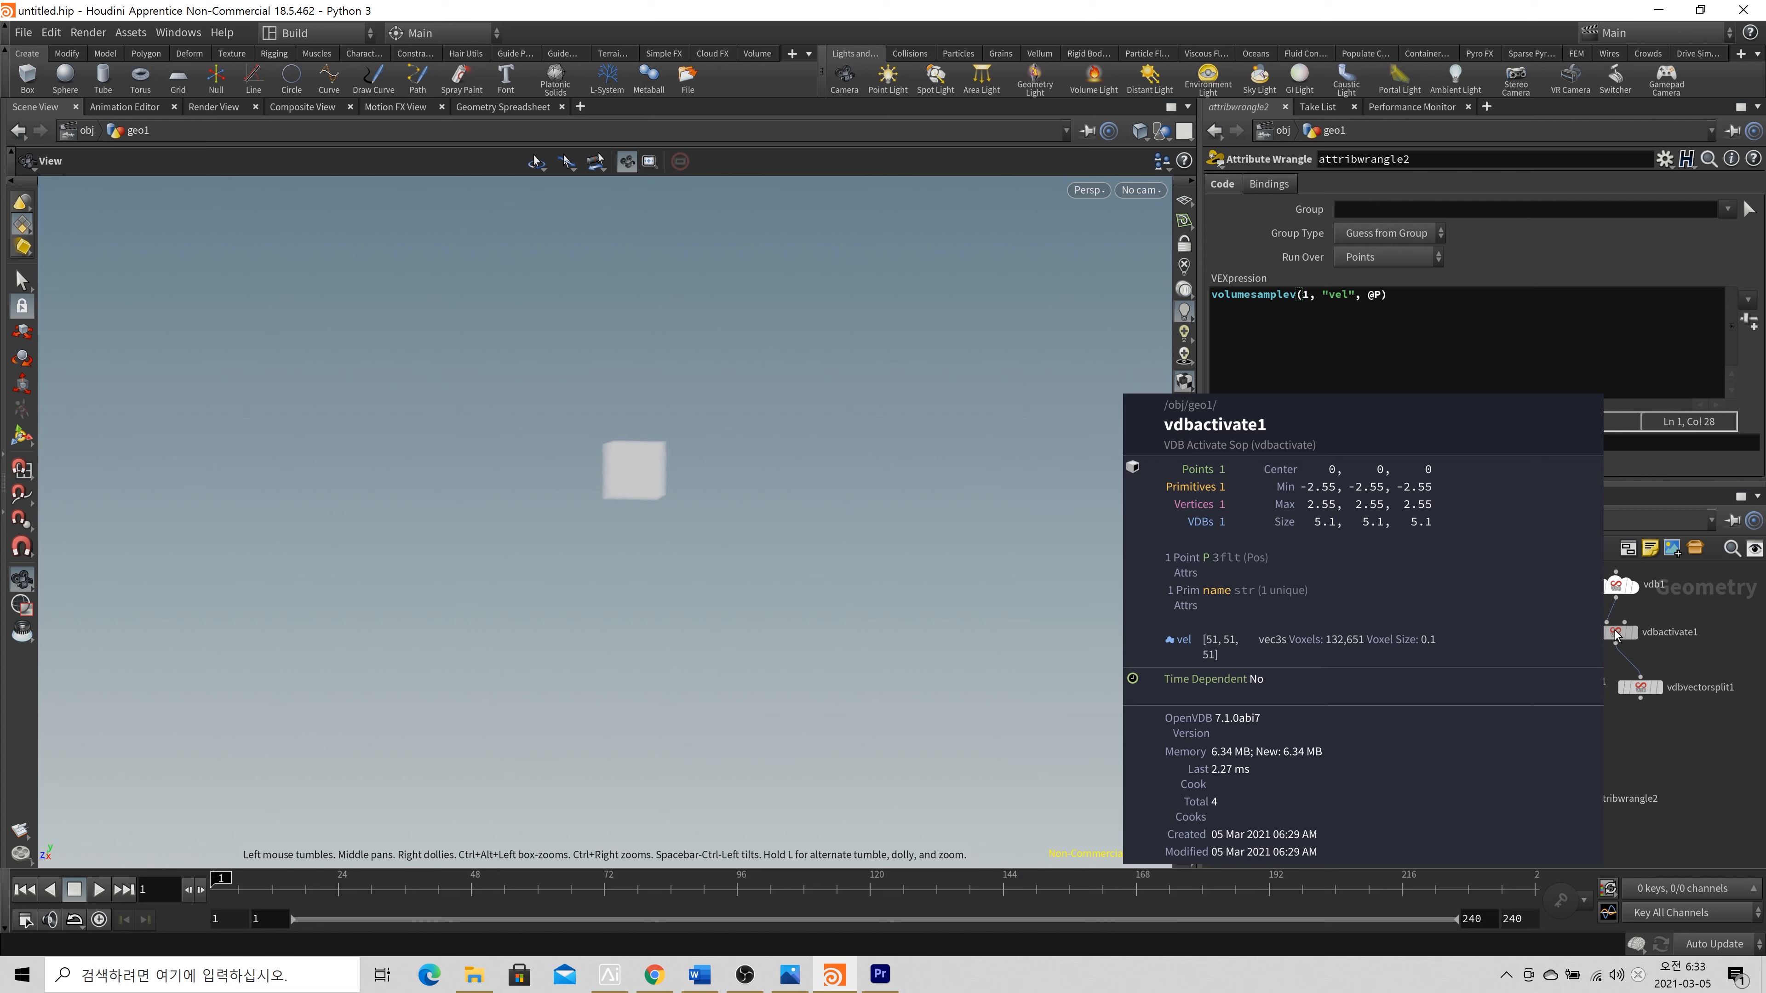